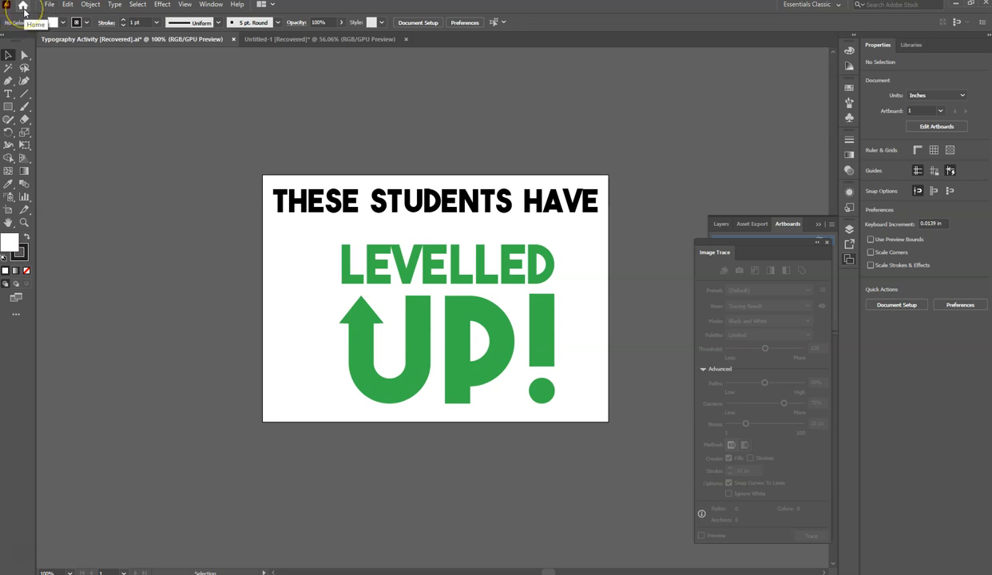
- Start a new document with pixels as the unit, 1920 px wide and 1080 px high
click(23, 8)
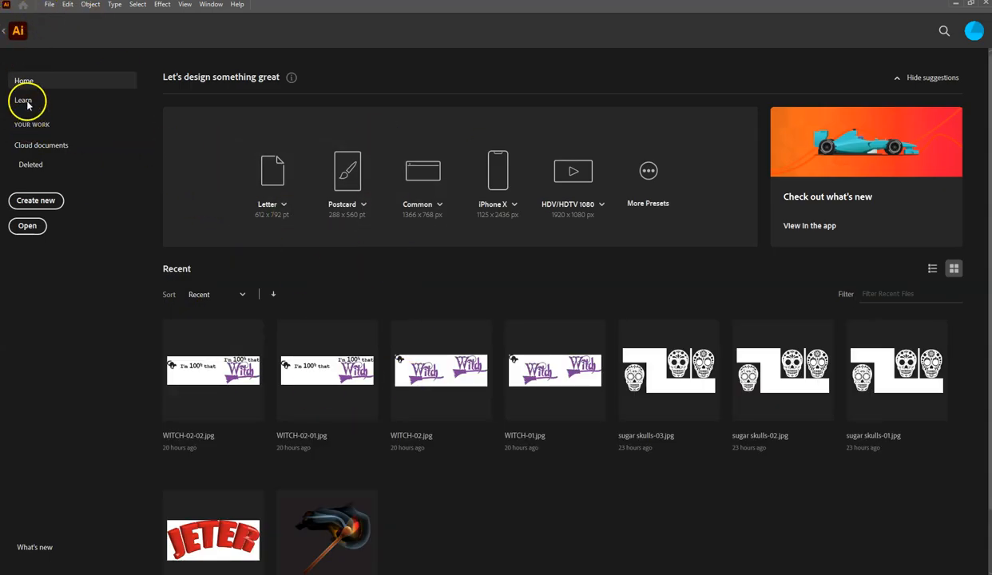
click(50, 6)
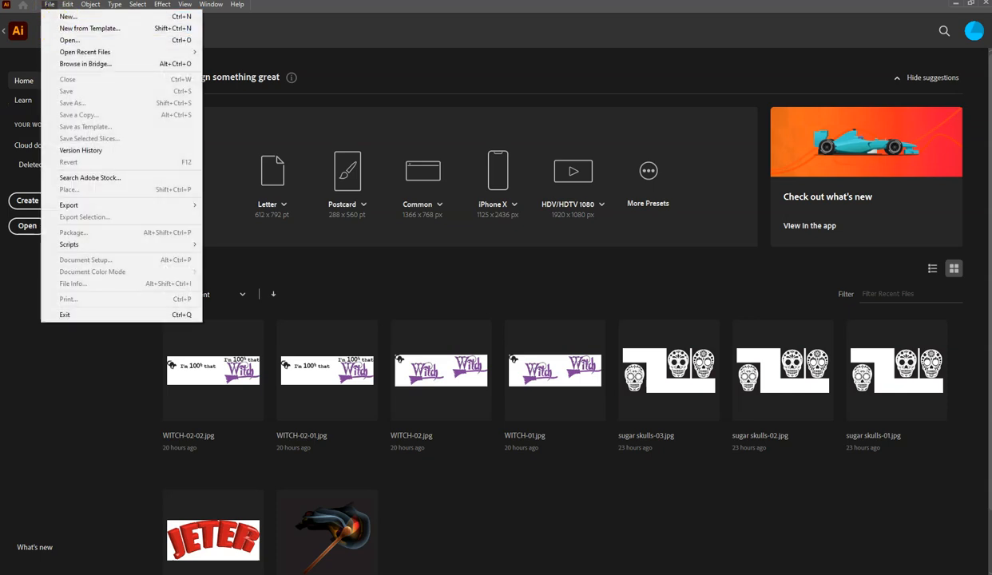
click(22, 281)
click(36, 199)
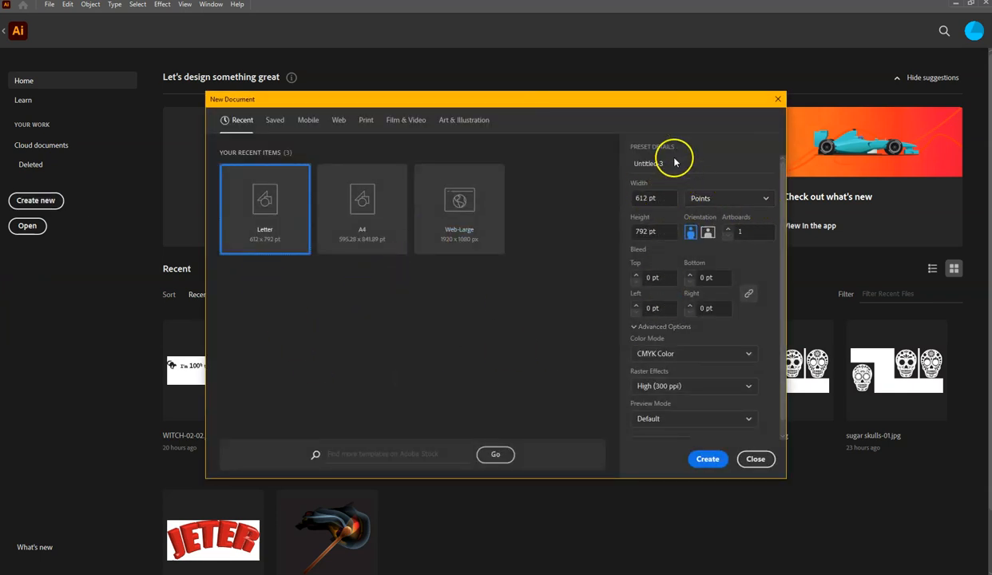
click(724, 198)
click(700, 220)
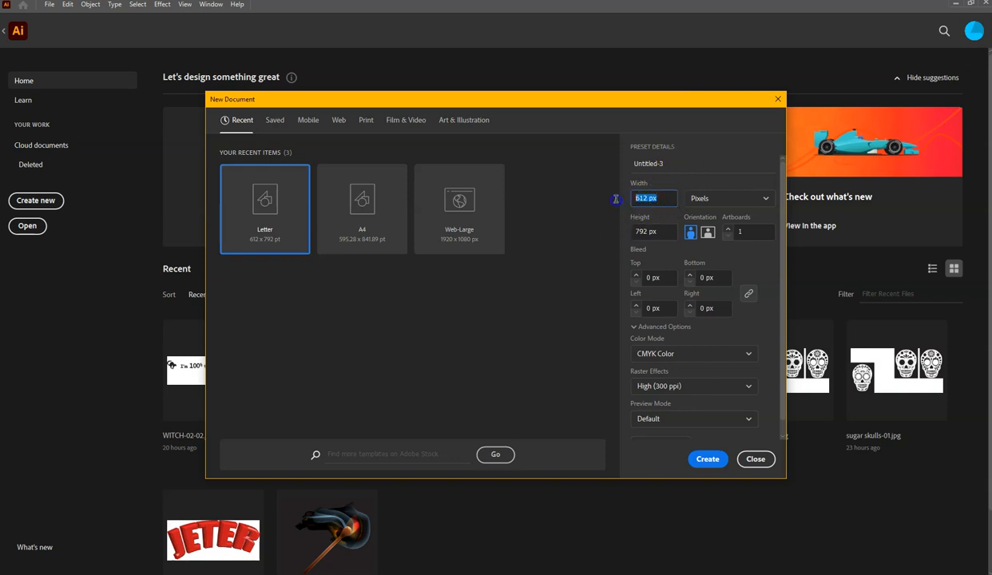
text(920)
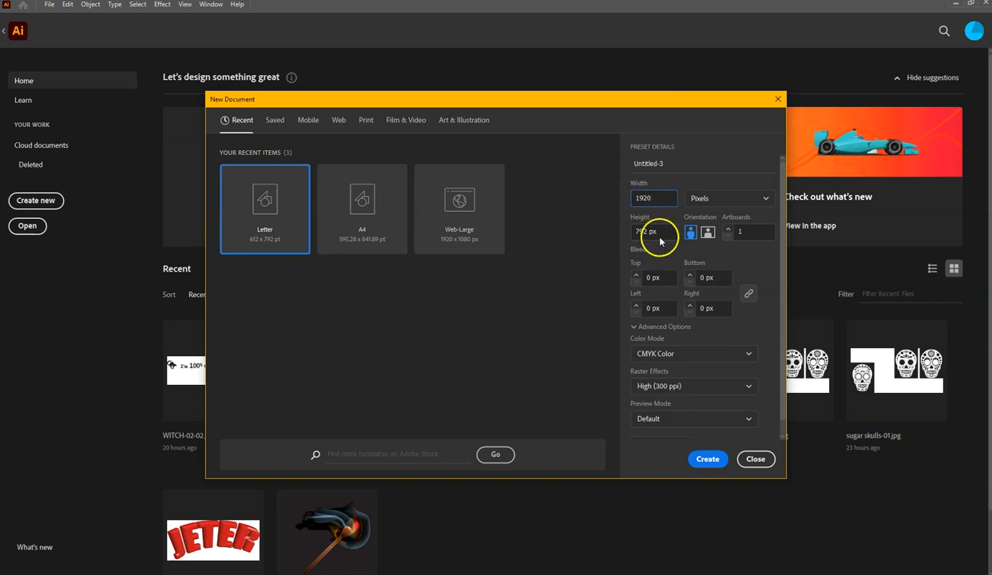
drag(660, 242, 624, 233)
text(1080)
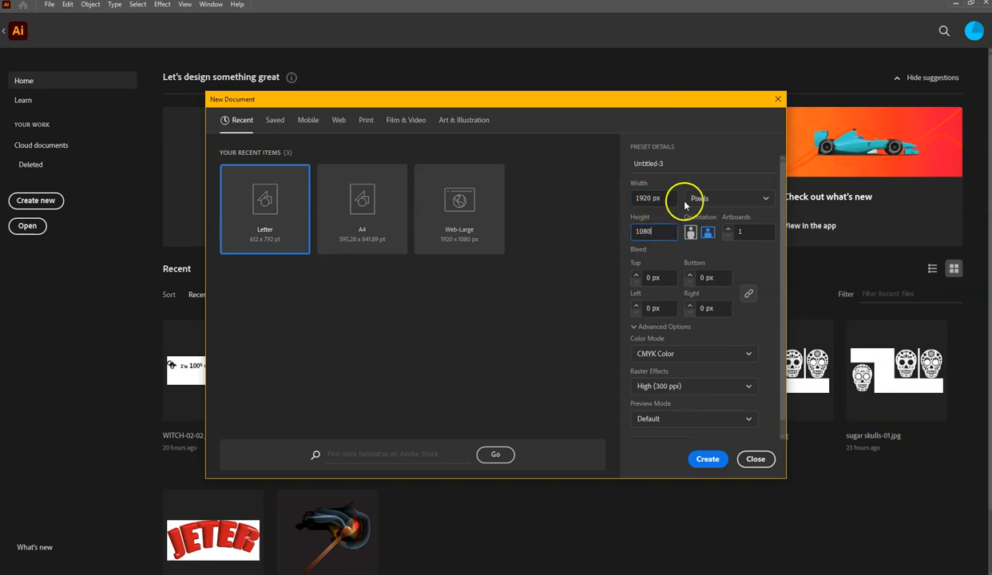
- Name the document Typography Project and create it with RGB Color mode and Screen (72 ppi) raster effects
click(662, 163)
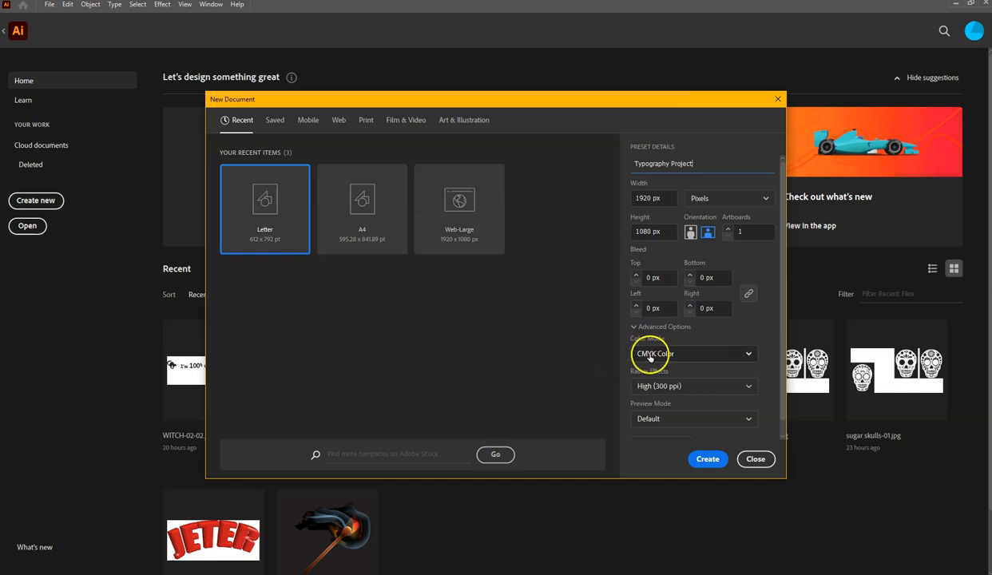
click(746, 353)
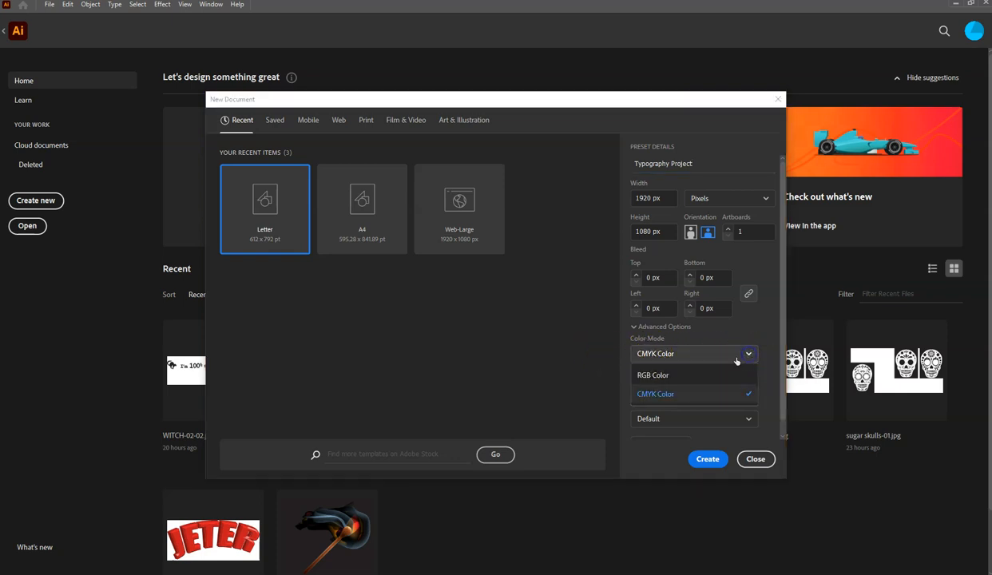
click(685, 377)
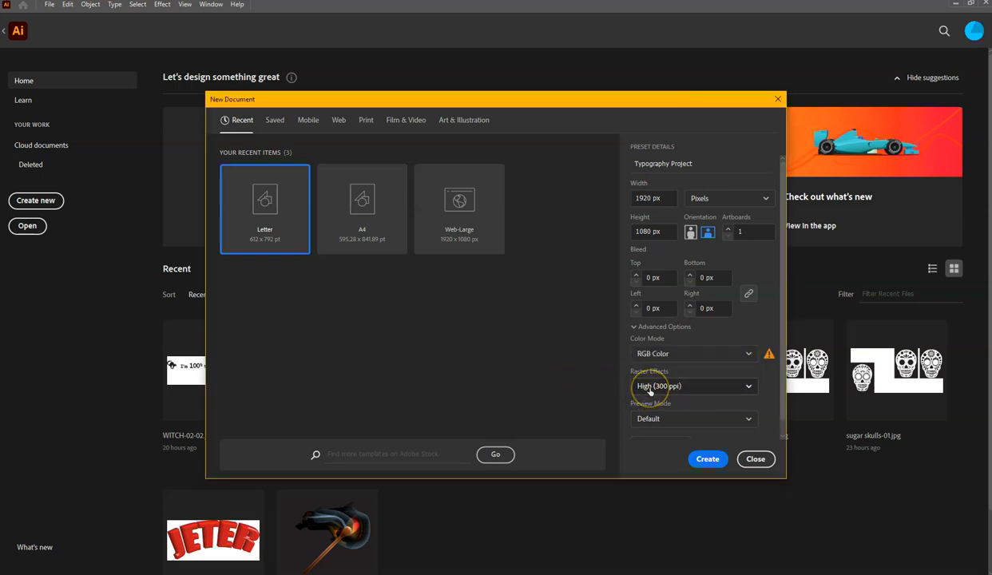
click(650, 388)
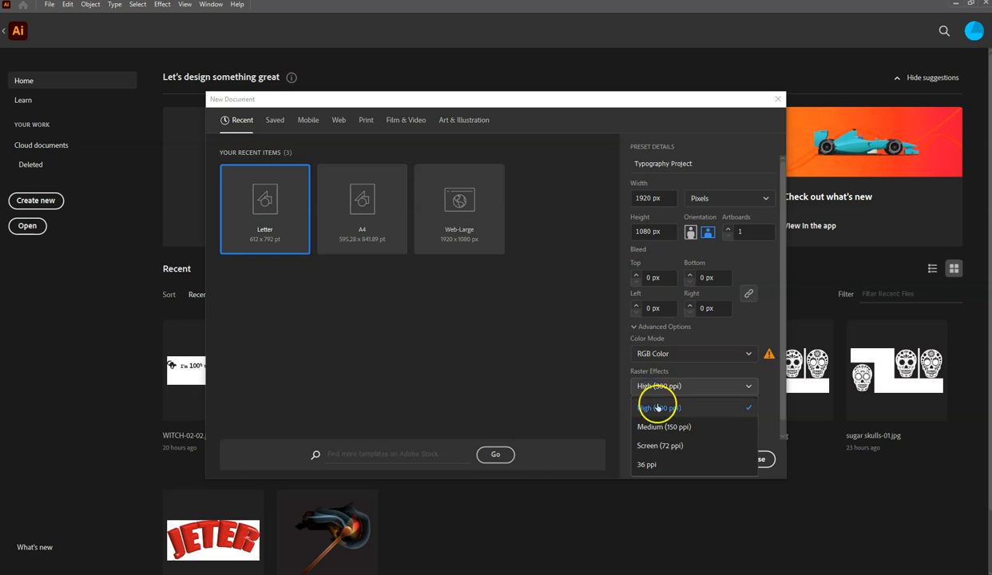
click(664, 448)
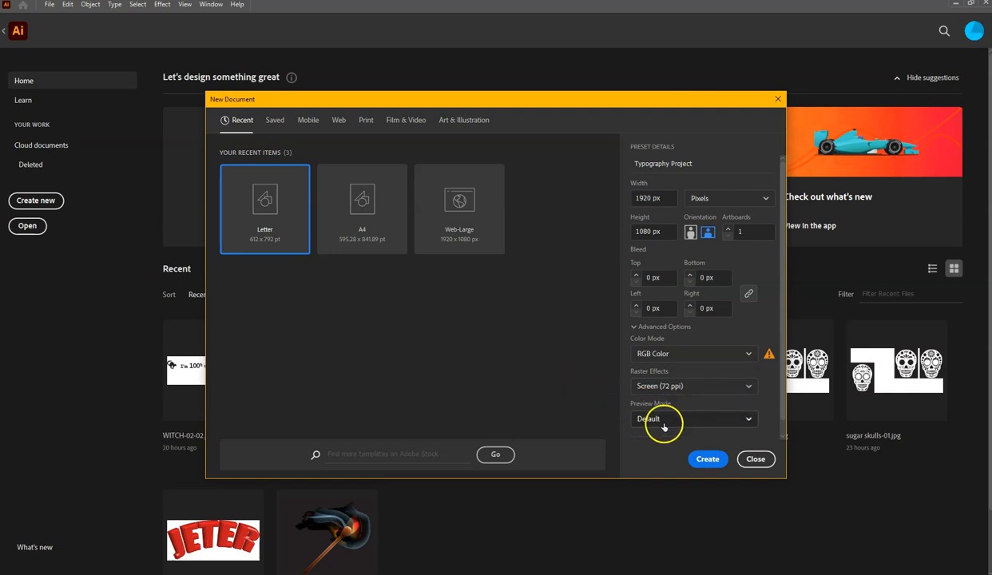
click(709, 458)
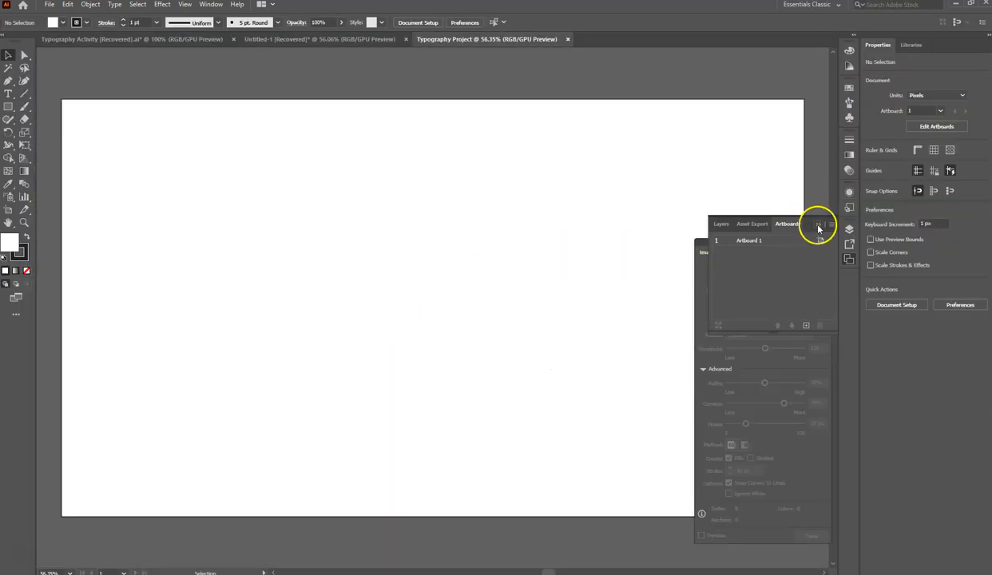
- Close the floating Artboards and Image Trace panels, and reset the workspace to the Essentials Classic layout
click(818, 226)
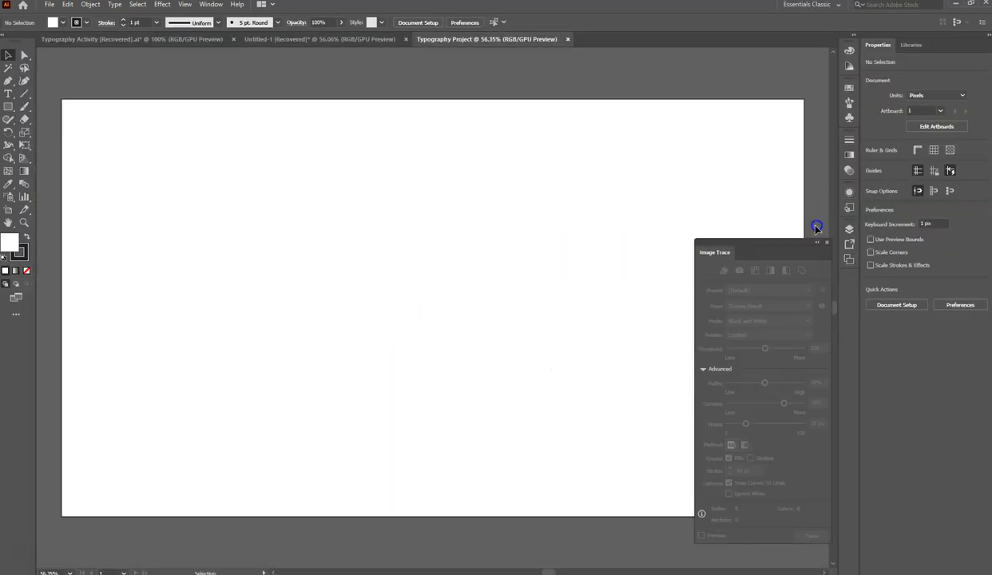
click(826, 243)
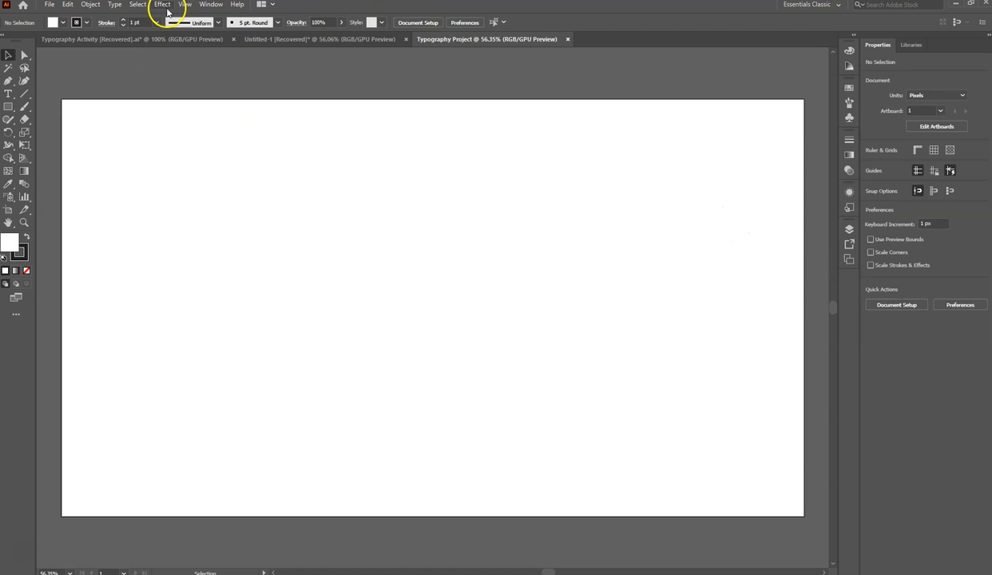
click(211, 5)
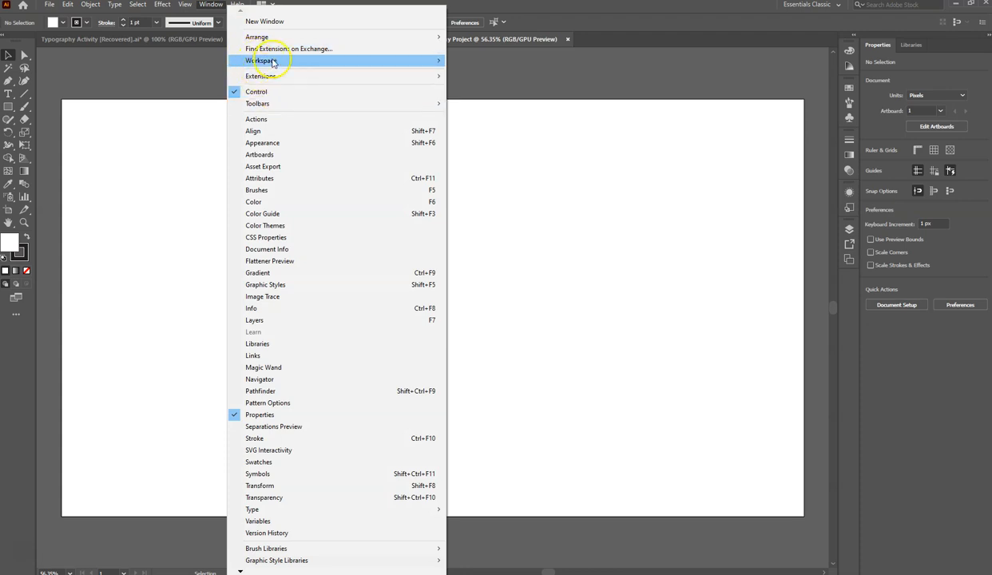
mouse_move(273, 61)
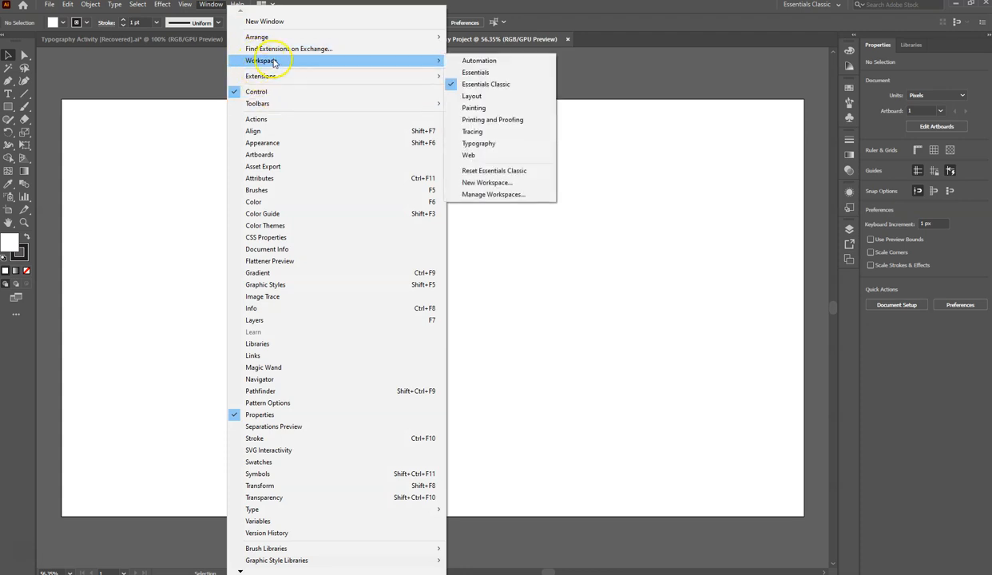
click(508, 85)
click(212, 6)
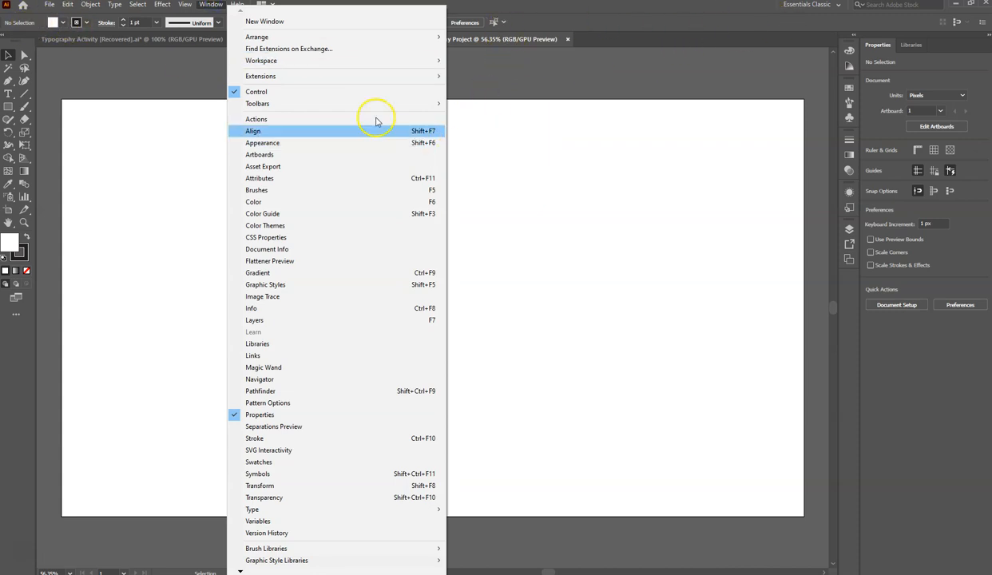
mouse_move(317, 63)
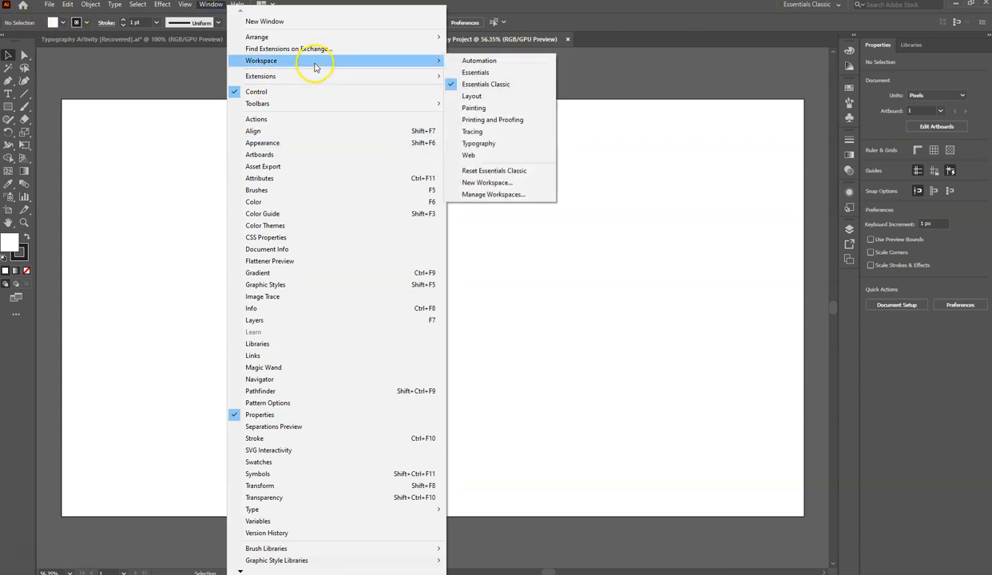
click(488, 171)
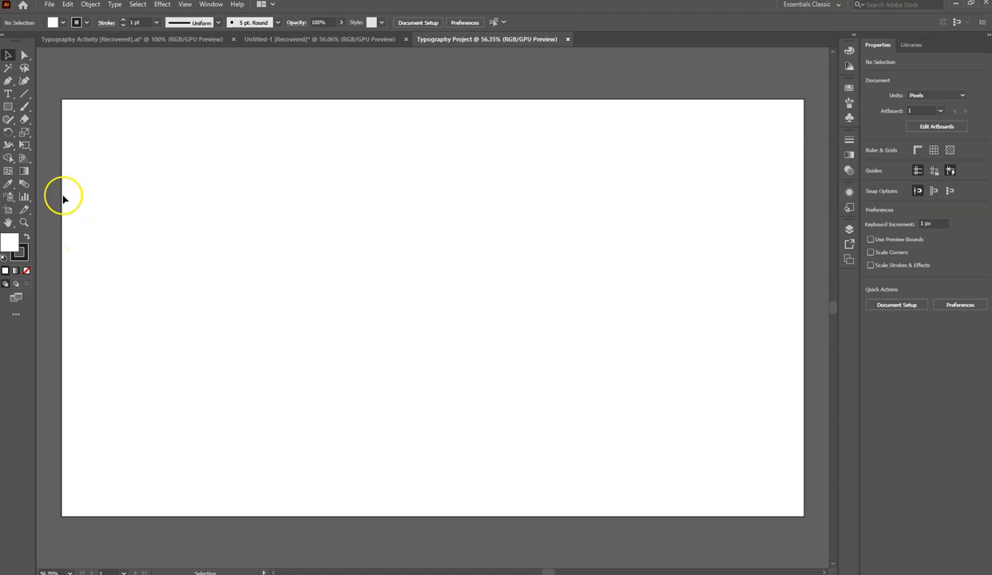
- Draw a 1920 x 1080 px rectangle covering the whole artboard and set its stroke weight to 0 pt
click(9, 107)
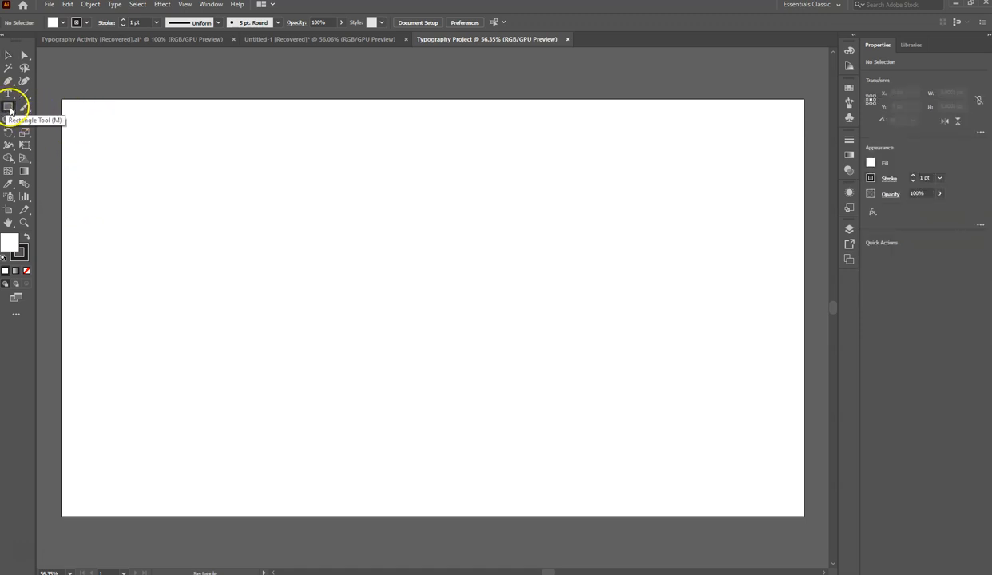
drag(60, 98, 802, 513)
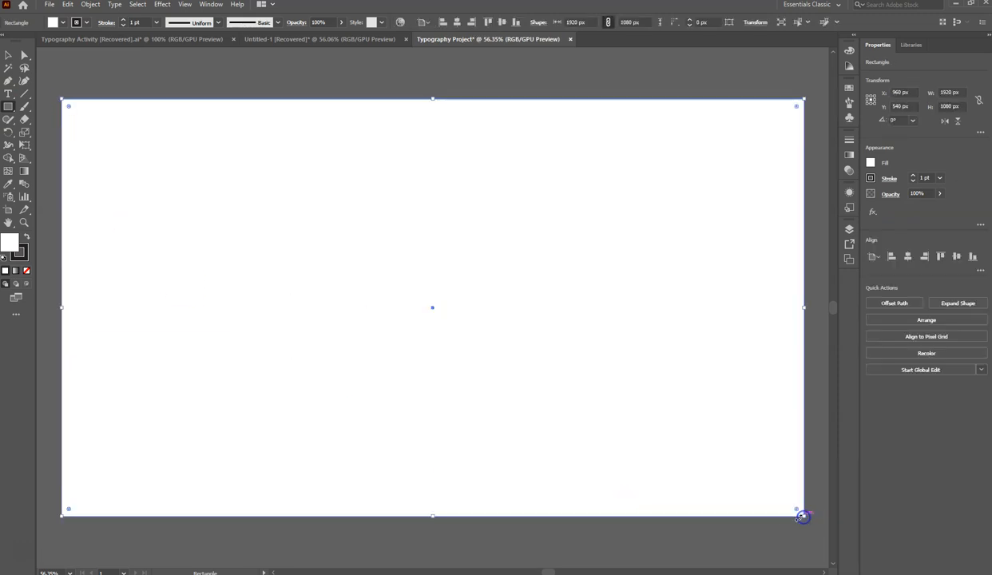
click(124, 25)
- Fill the background rectangle with CMYK Cyan, and lighten the fill to light blue 94EBFF
click(63, 23)
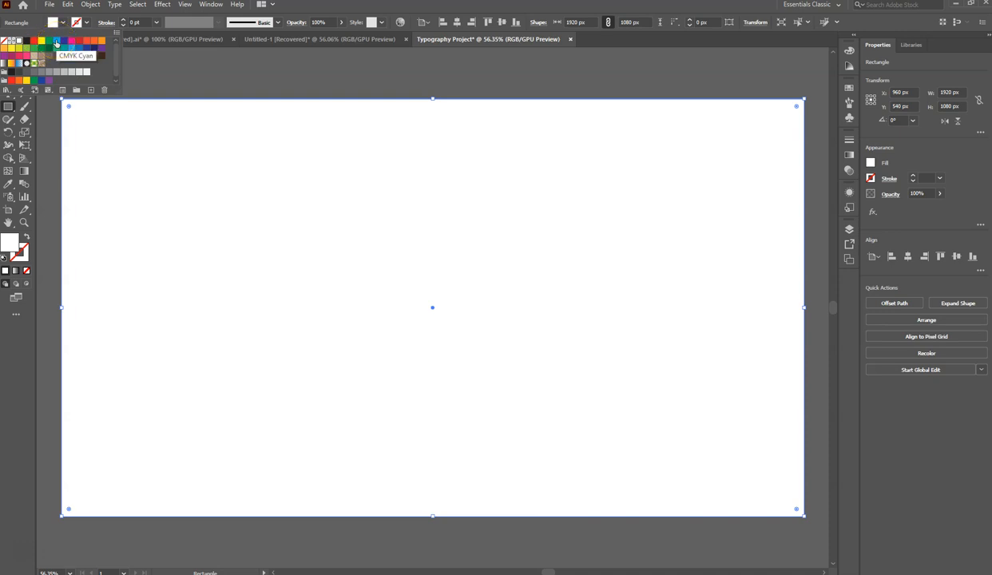
click(56, 40)
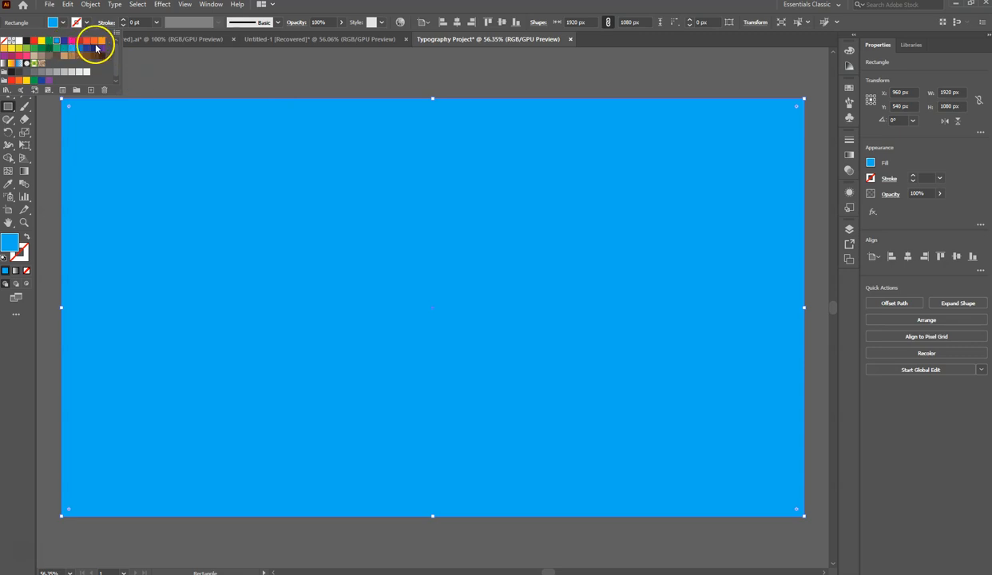
click(53, 25)
shift+click(53, 25)
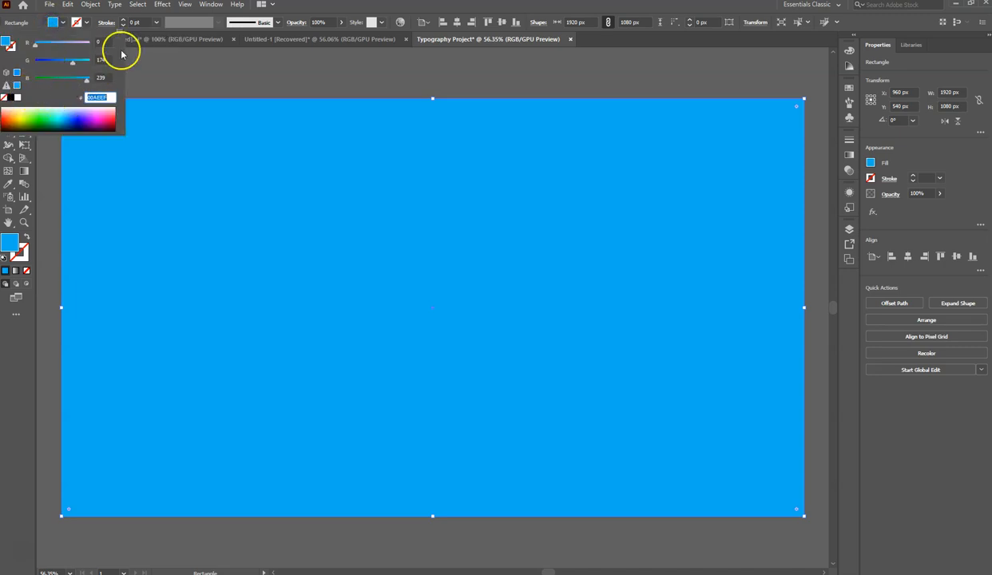
click(62, 108)
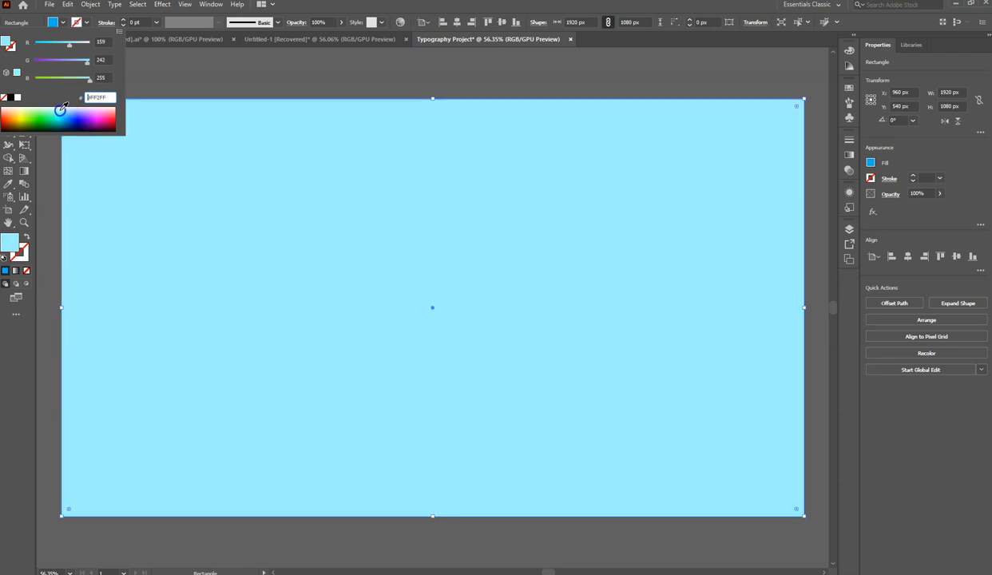
drag(62, 109, 61, 111)
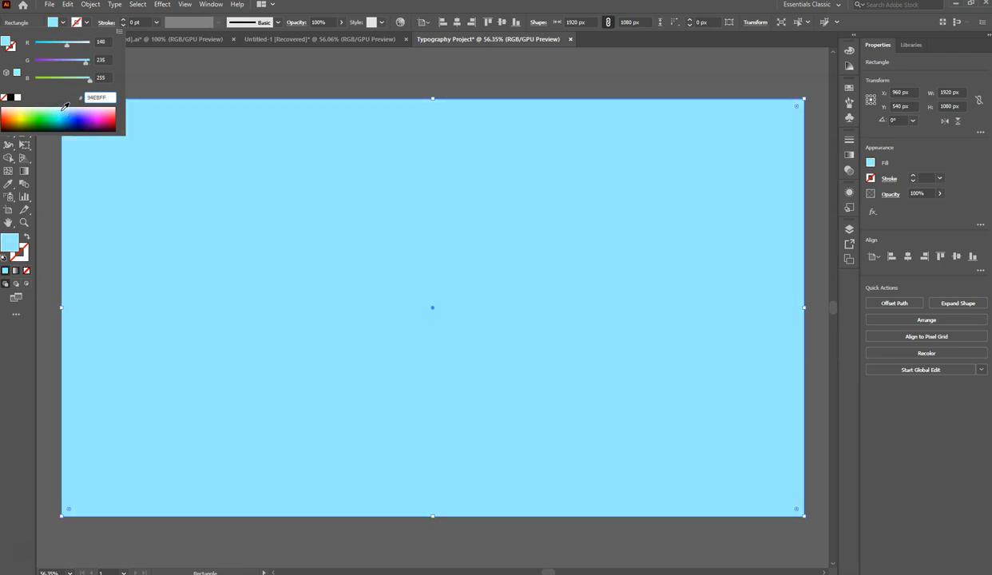
click(327, 13)
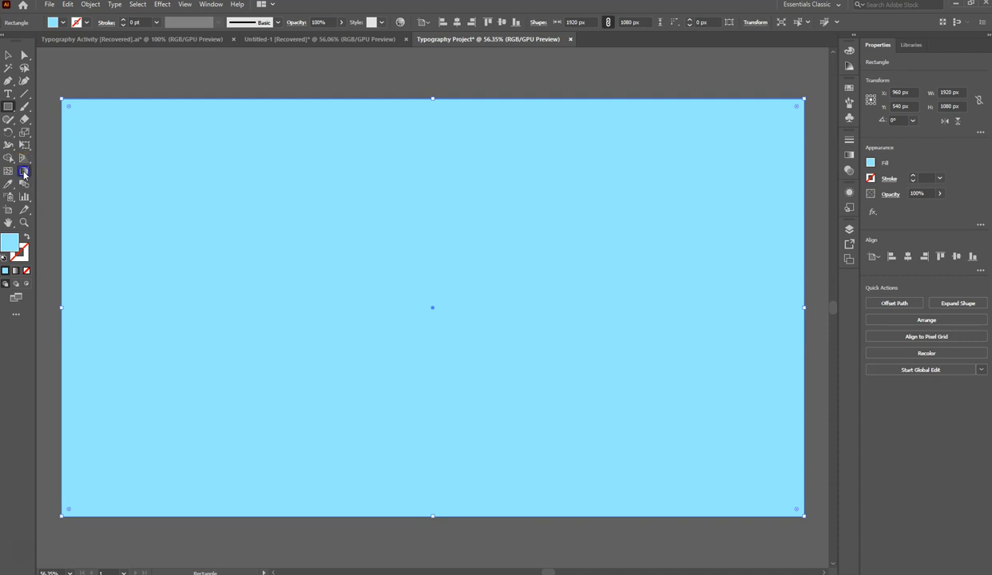
- Apply a horizontal linear white-to-black gradient to the background rectangle with the Gradient tool
click(24, 173)
click(26, 176)
click(419, 305)
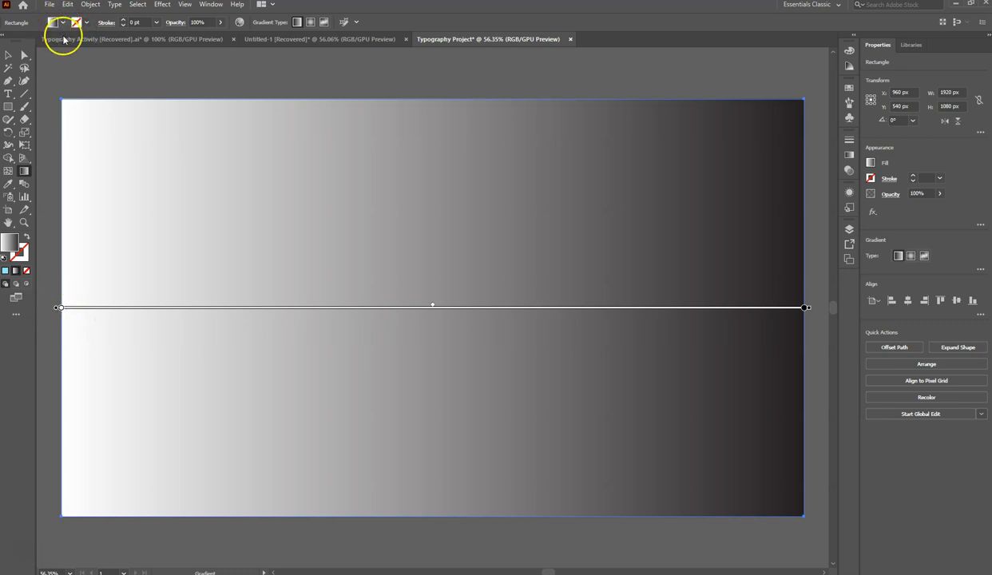
- Switch the gradient's left color stop to RGB and set it to pale cyan BFFFFF
click(61, 308)
double_click(61, 308)
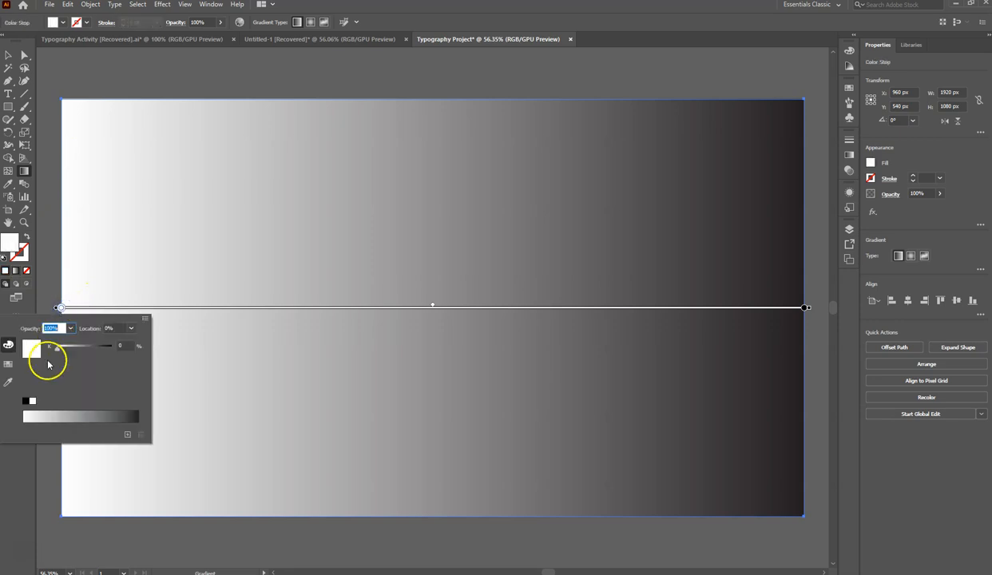
click(146, 321)
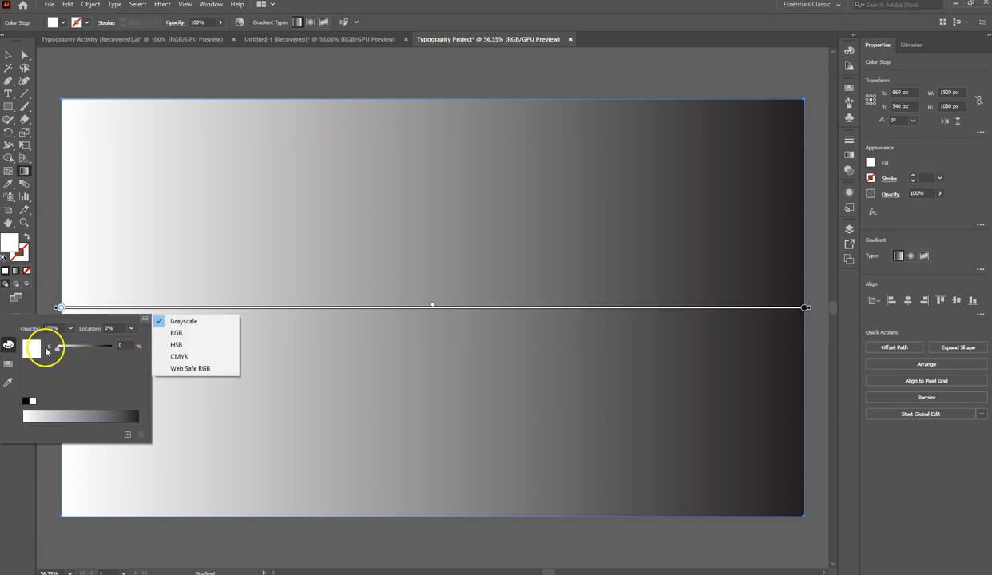
click(176, 334)
drag(72, 349, 99, 350)
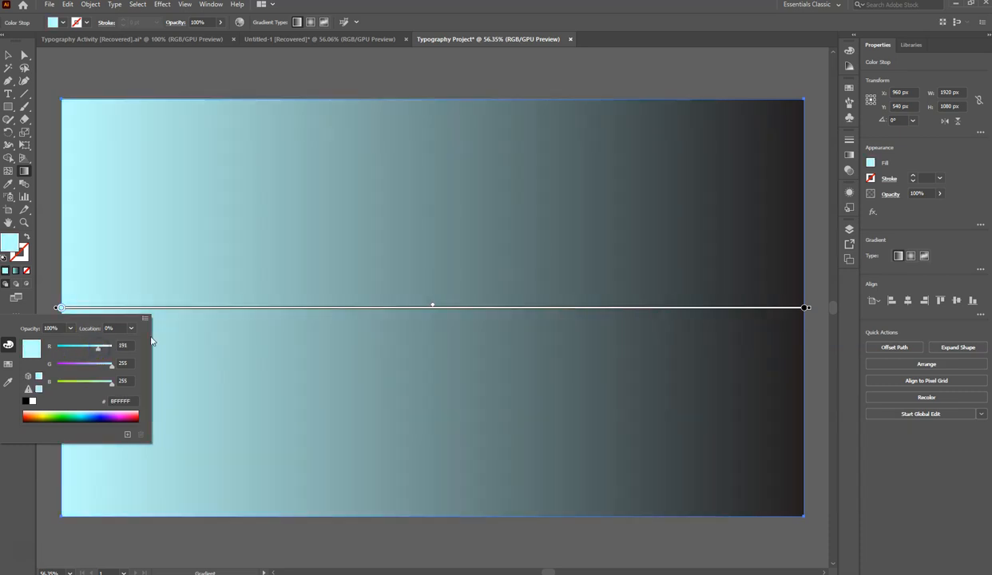
- Switch the gradient's right color stop to RGB and set it to bright blue 2AC0FF
click(805, 308)
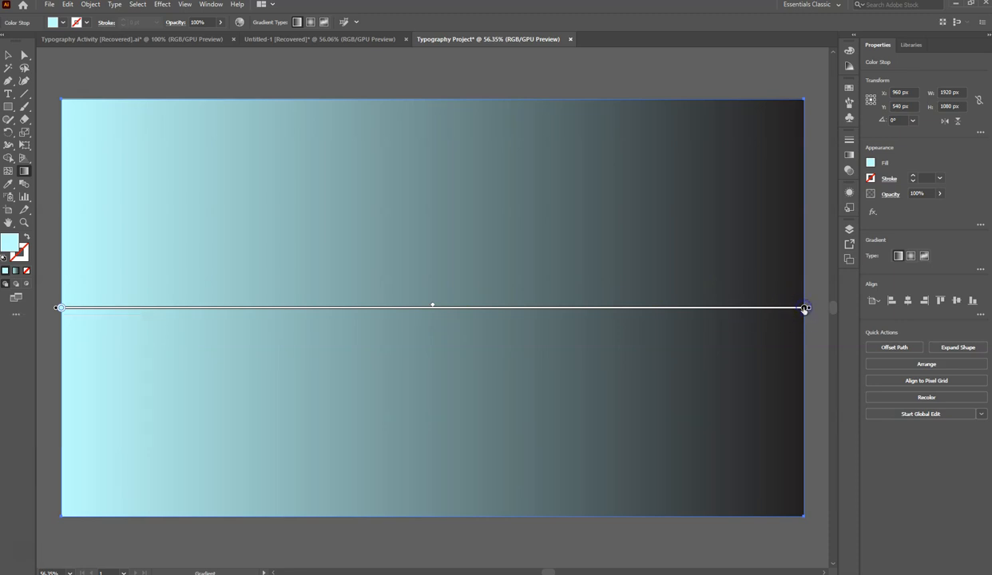
double_click(804, 307)
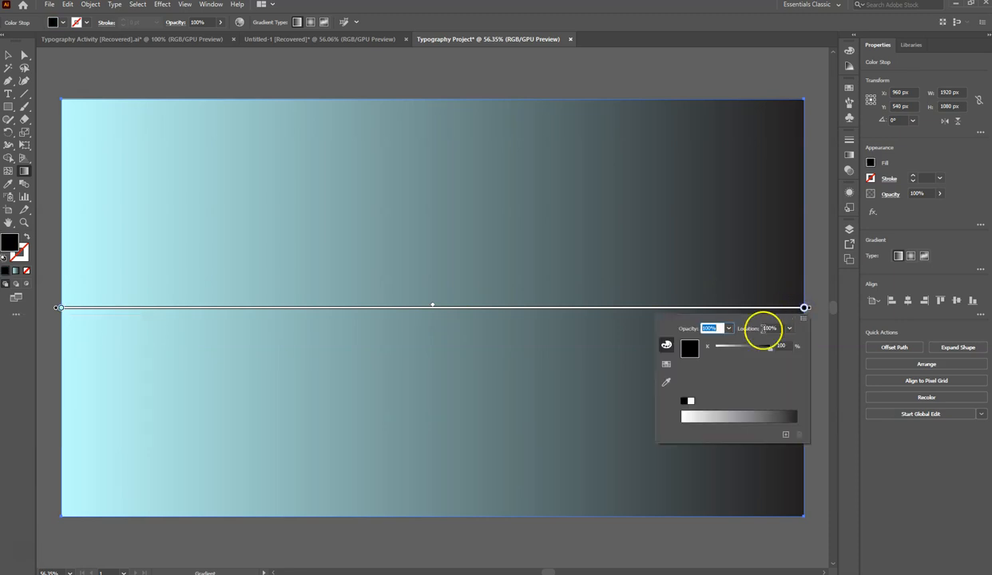
click(804, 319)
click(823, 334)
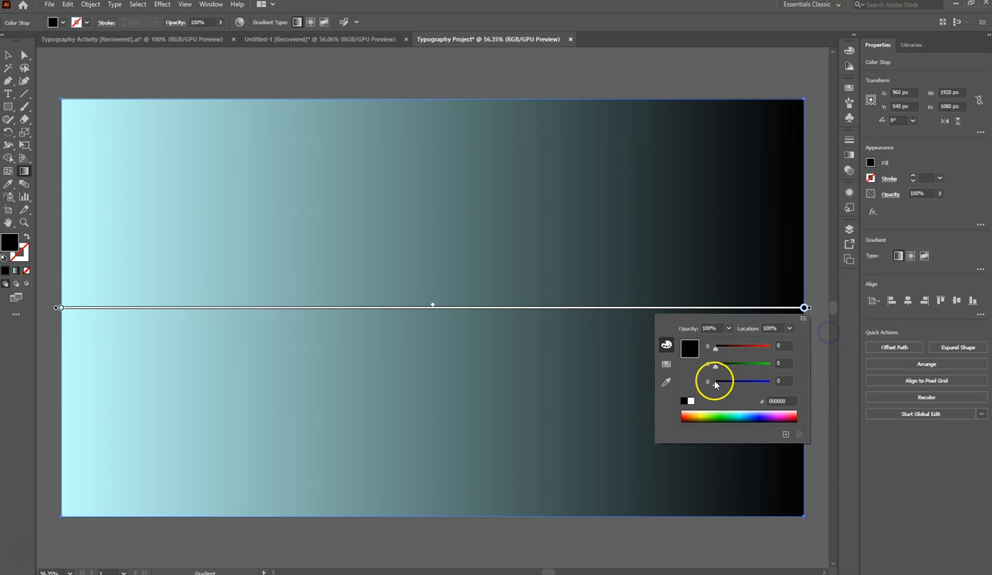
drag(724, 413, 747, 412)
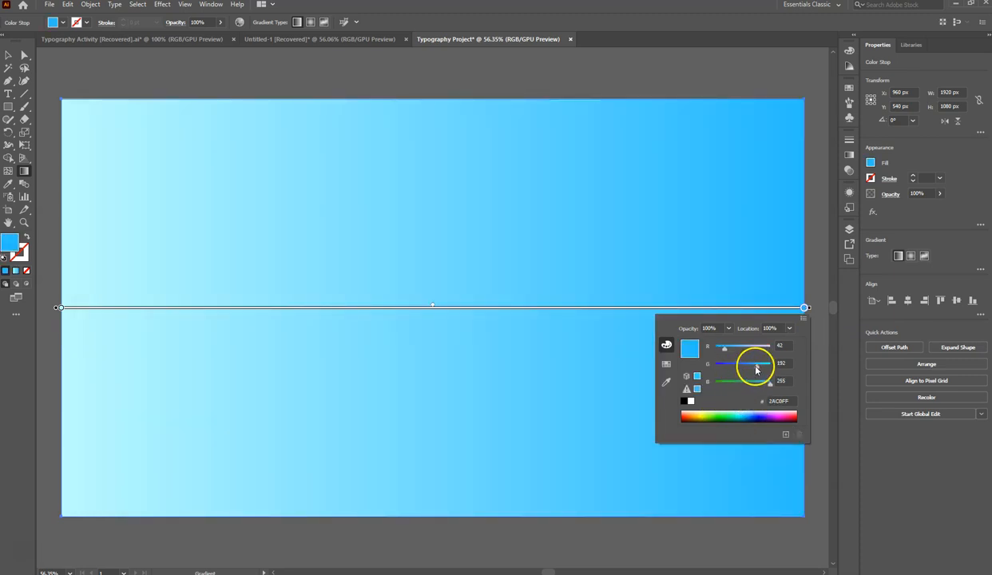
- Lighten the blue of the gradient's right color stop and switch the background gradient to radial
drag(725, 351, 721, 351)
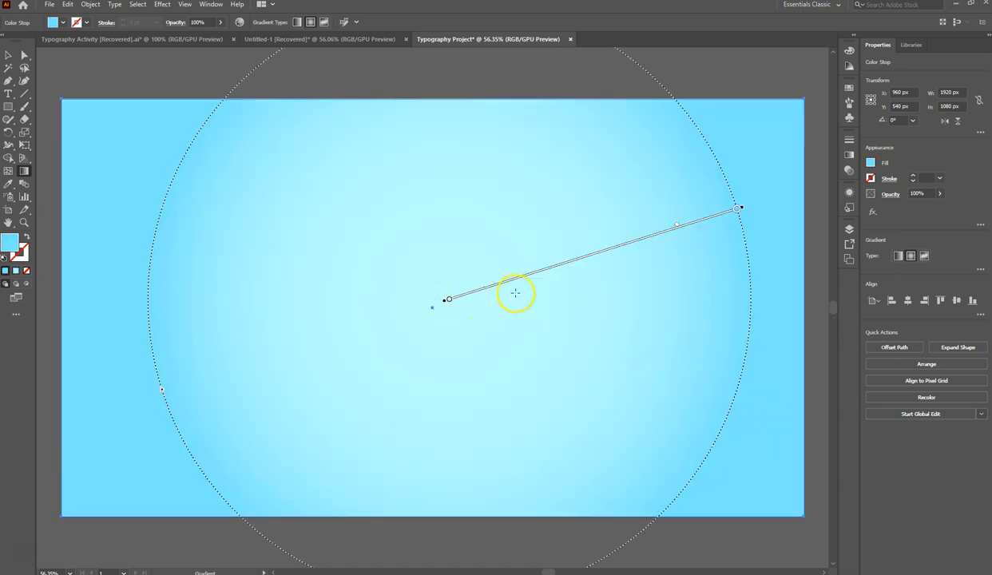
click(898, 256)
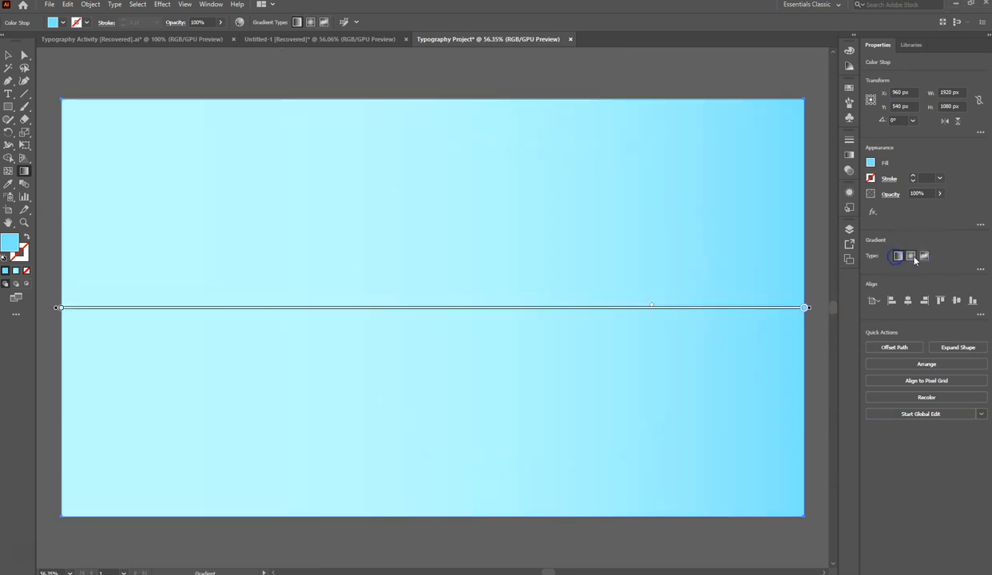
click(911, 256)
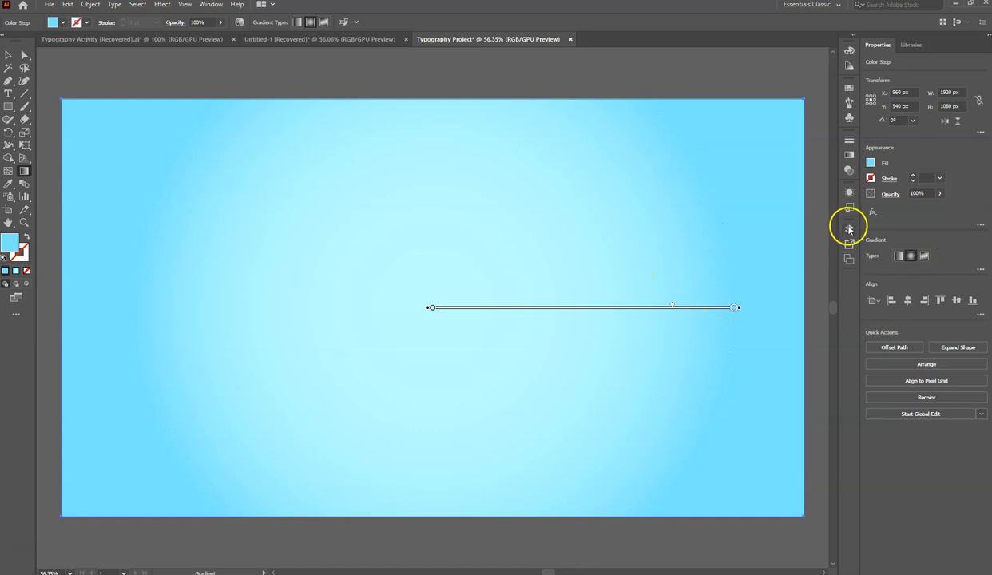
- Stretch the radial gradient outward toward the rectangle's upper-right corner at an angle of about 29°, and deselect the background
click(850, 154)
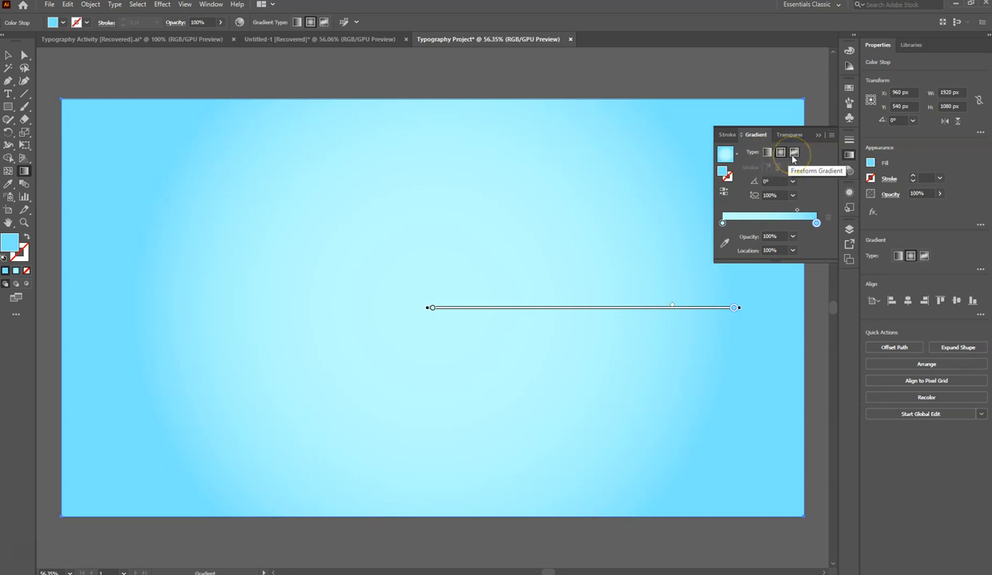
click(564, 336)
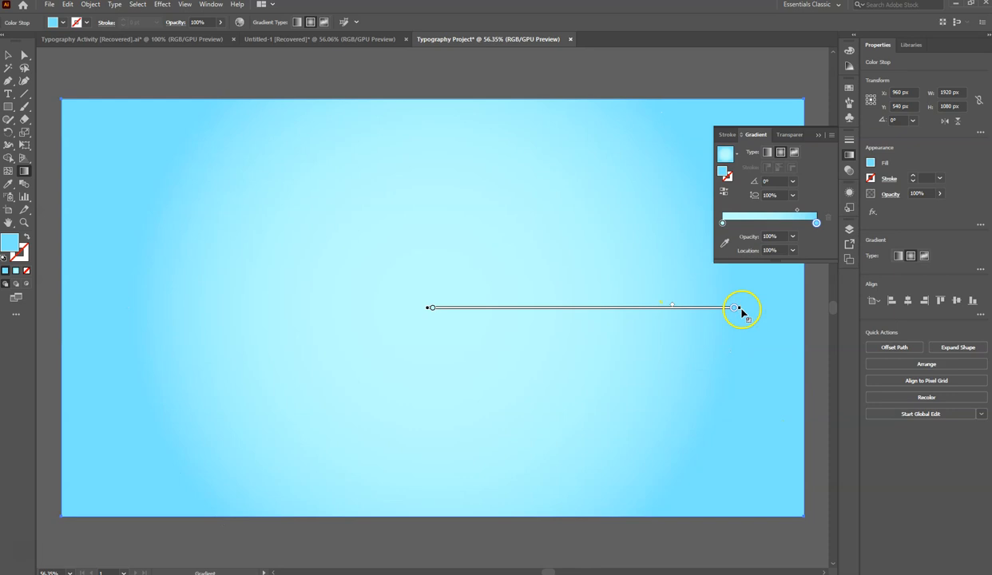
drag(742, 310, 764, 308)
click(756, 230)
drag(758, 264, 801, 264)
drag(805, 310, 800, 105)
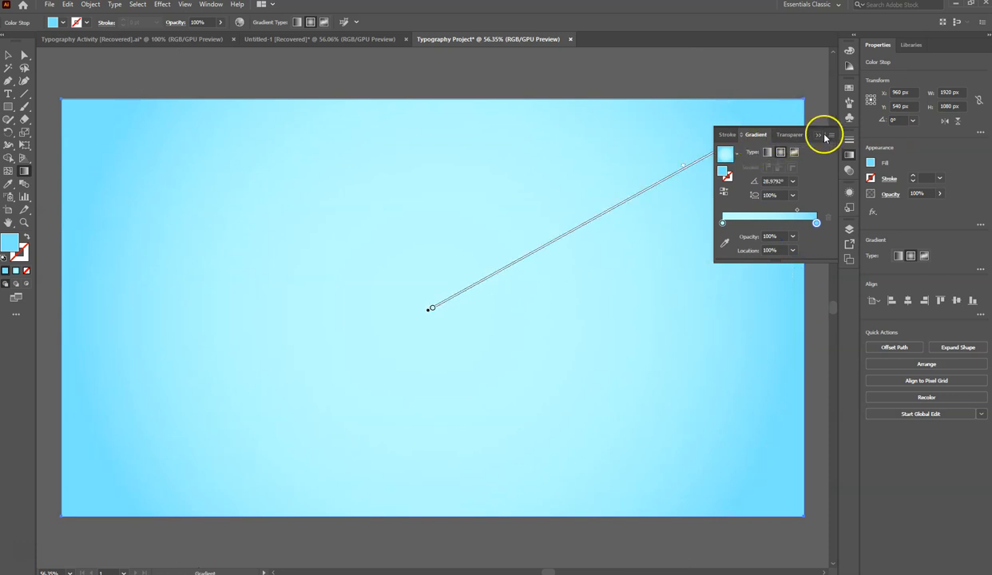
click(819, 135)
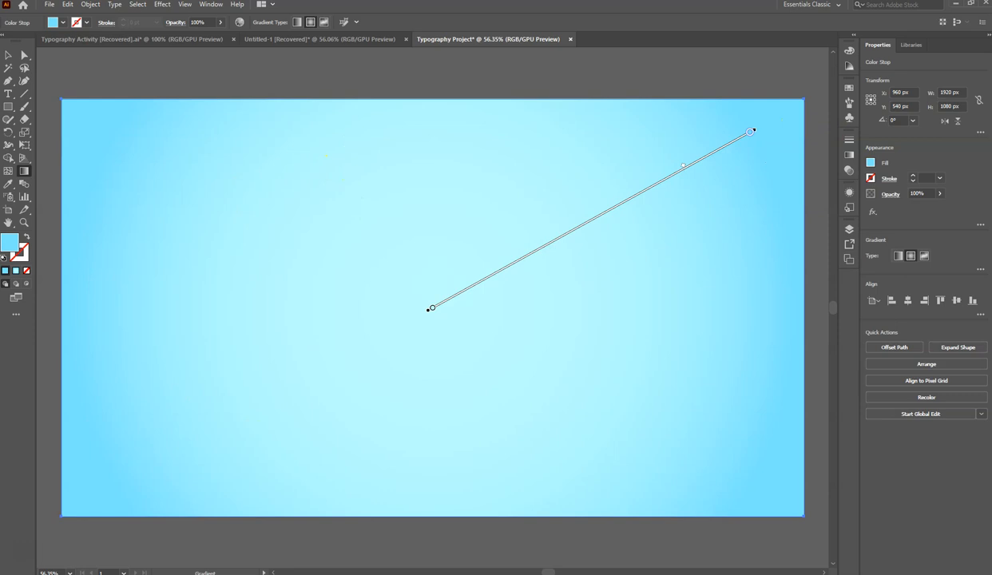
click(8, 55)
click(93, 69)
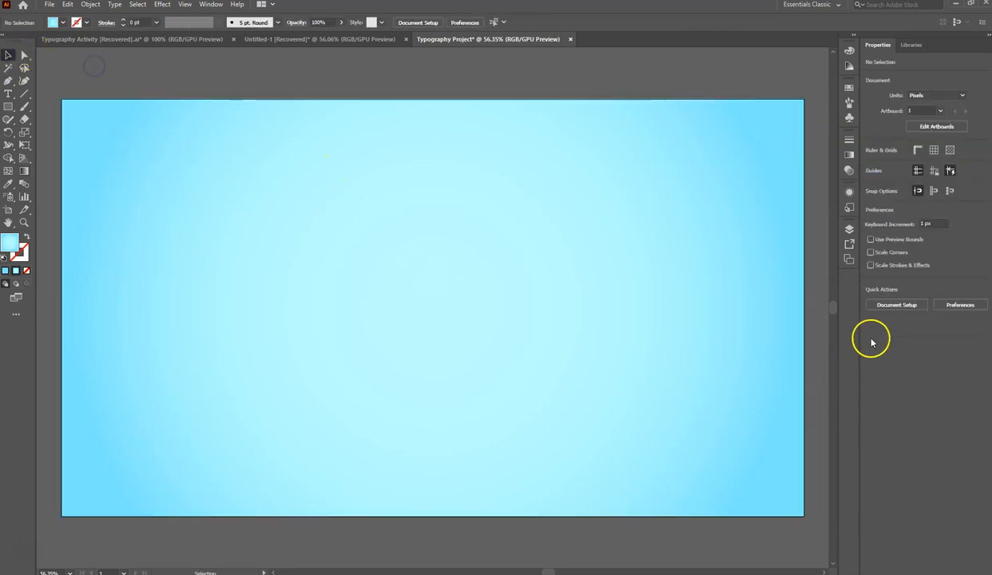
- Add a new layer above Layer 1, which holds the background
click(849, 229)
click(743, 241)
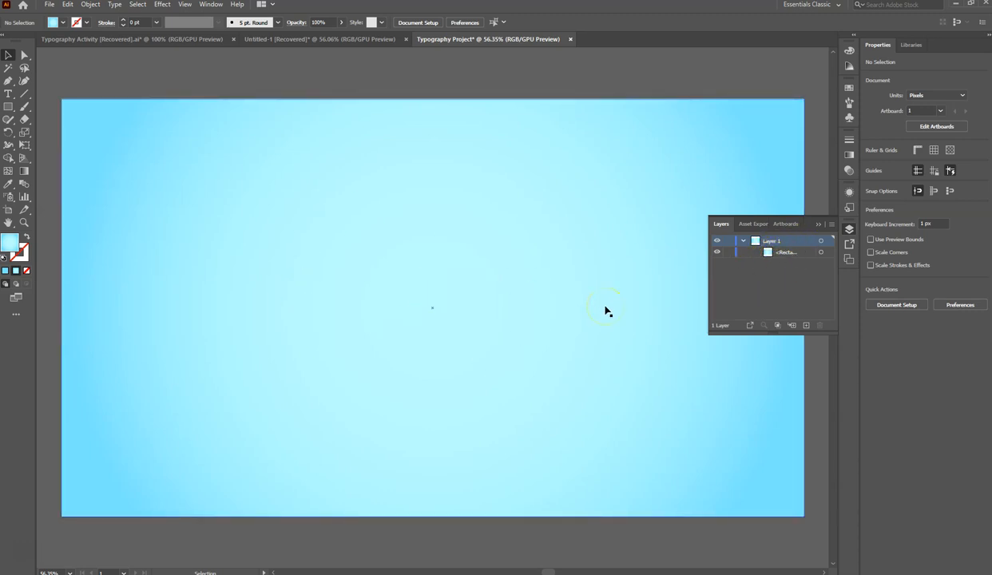
click(743, 241)
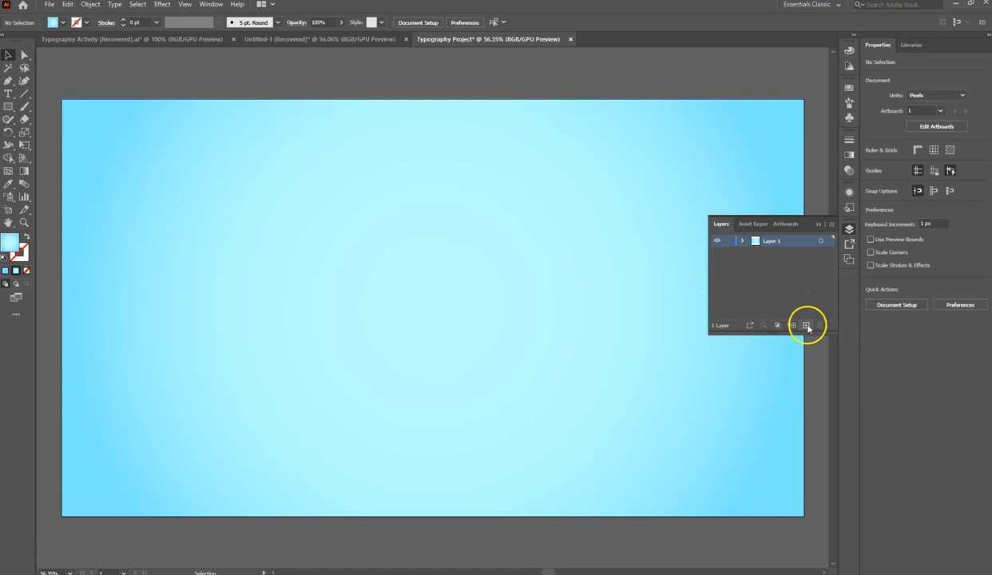
click(808, 326)
- Make the new empty layer active and lock all other layers
click(809, 249)
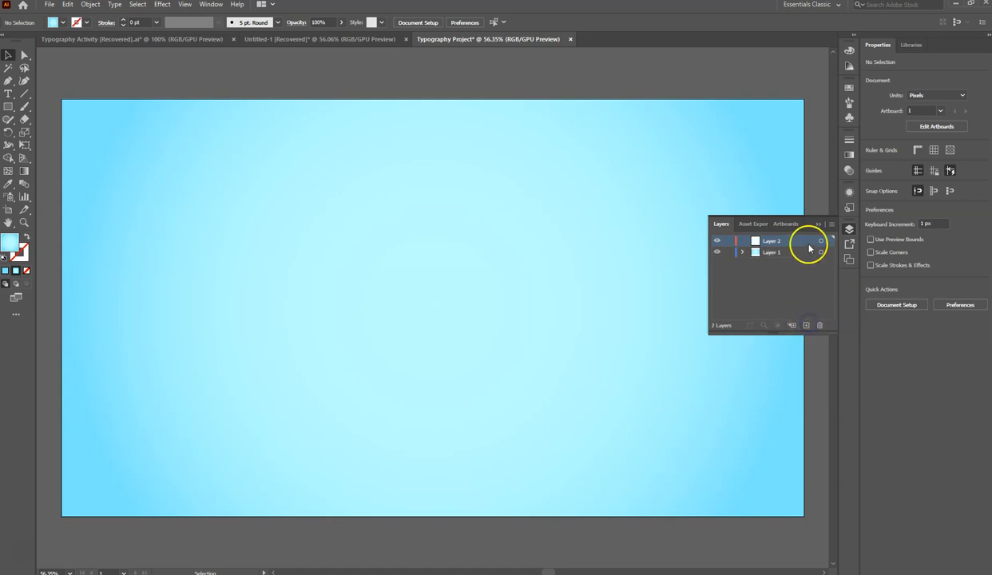
click(837, 227)
click(831, 226)
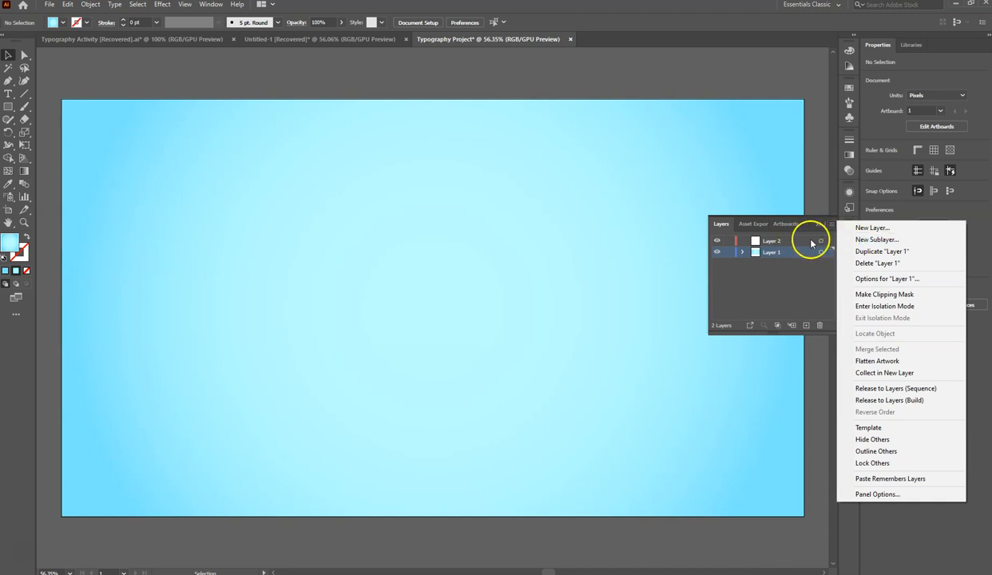
click(781, 243)
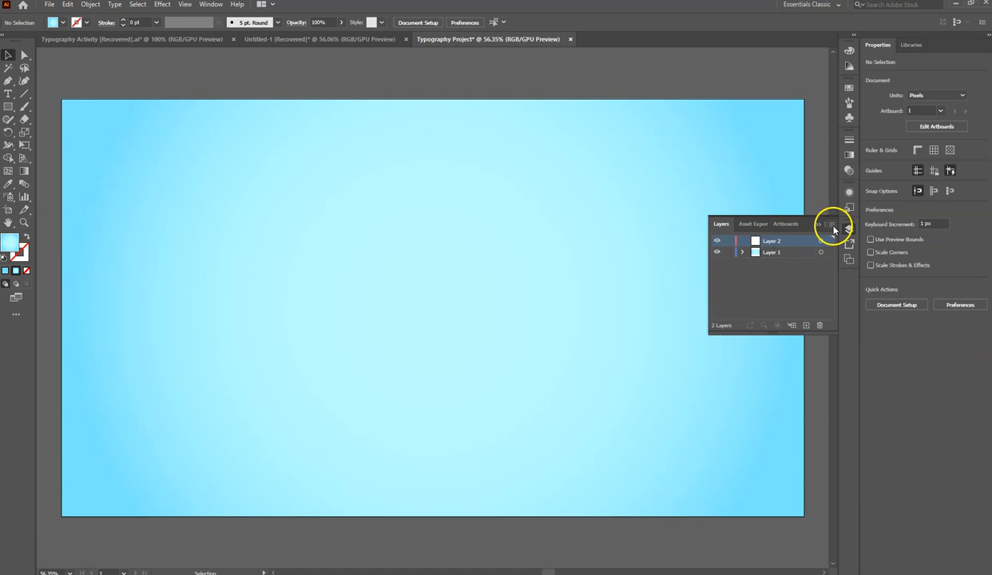
click(832, 227)
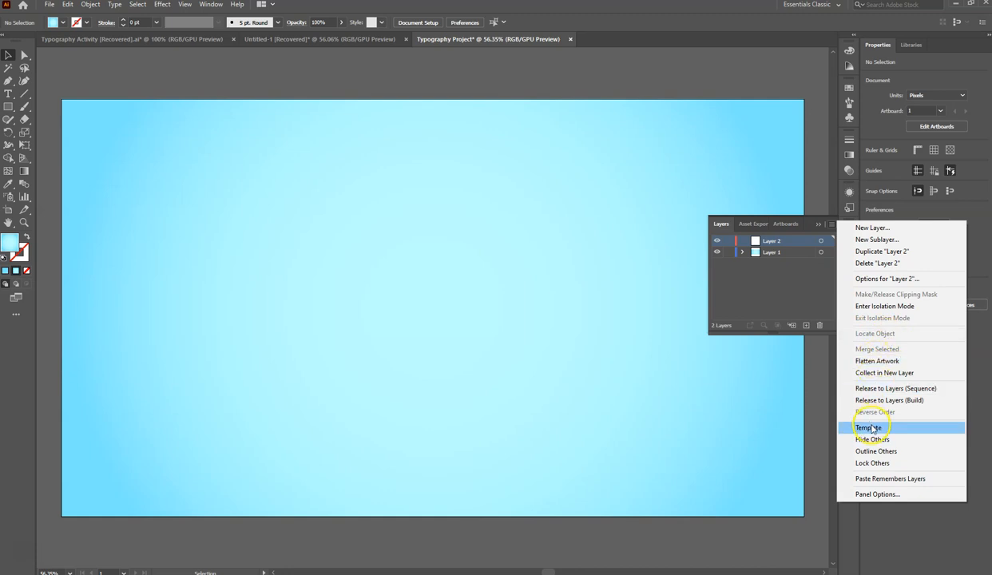
click(883, 465)
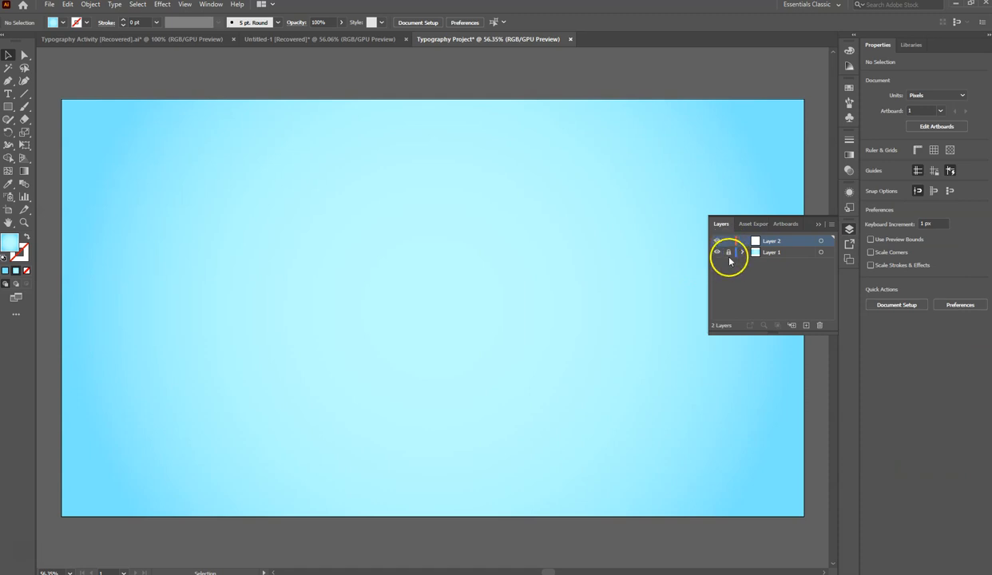
click(819, 226)
- Place point text with the placeholder Lorem ipsum near the artboard's upper-left area and set its size to 72 pt
click(9, 95)
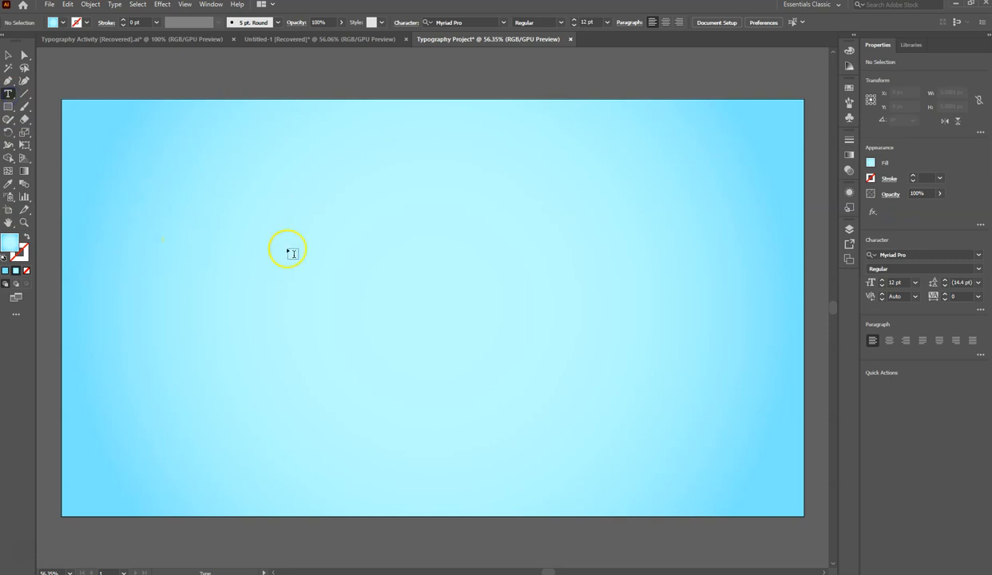
click(167, 181)
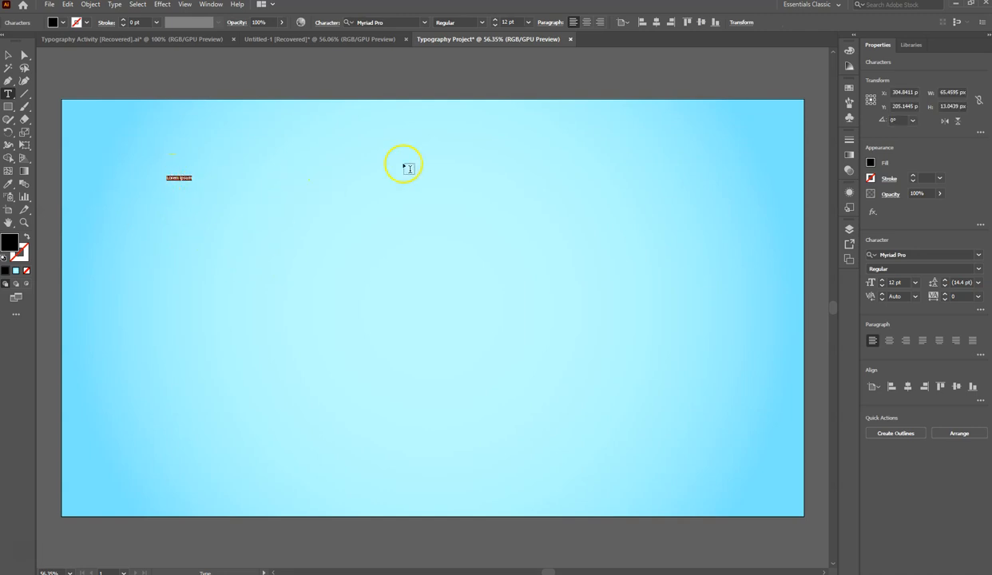
click(528, 23)
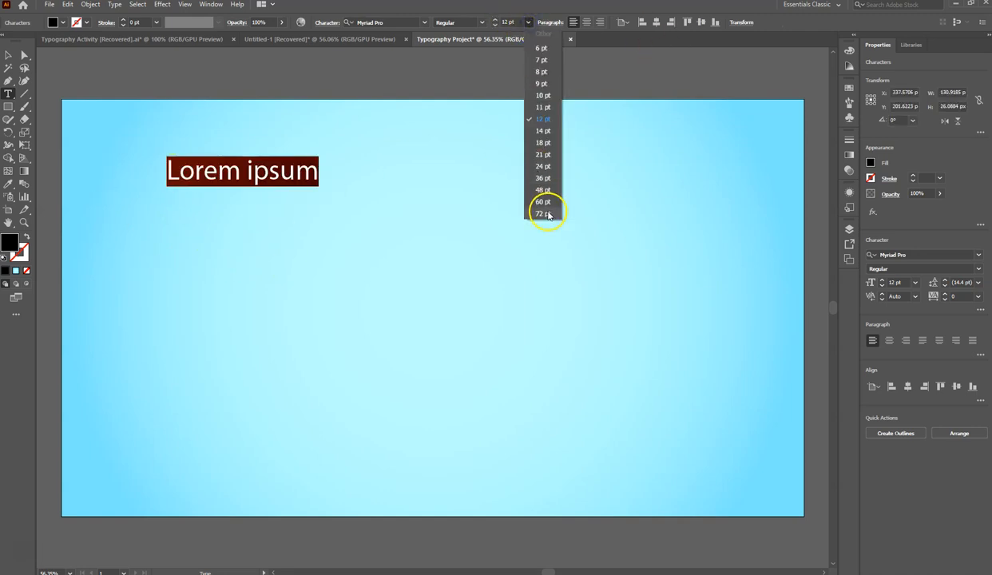
click(547, 214)
- Browse the installed fonts and set the placeholder text to JMH Typewriter
click(423, 22)
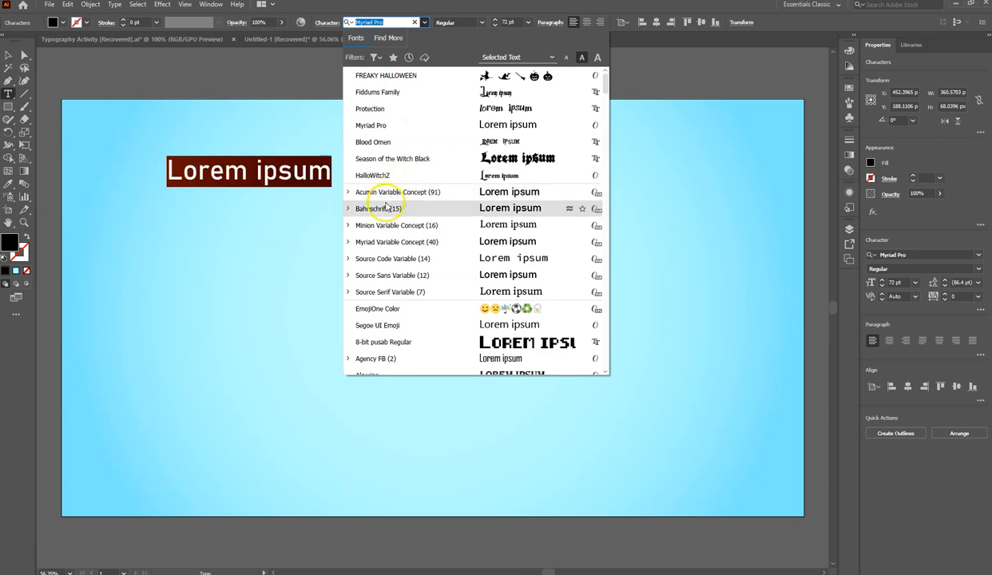
scroll(435, 214, down, 2)
scroll(438, 214, down, 2)
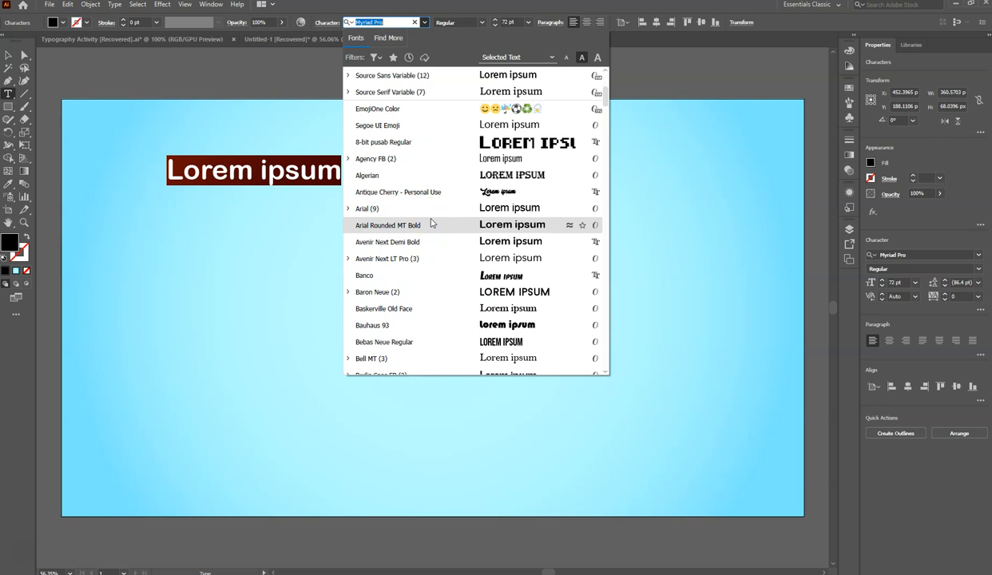
scroll(431, 223, down, 1)
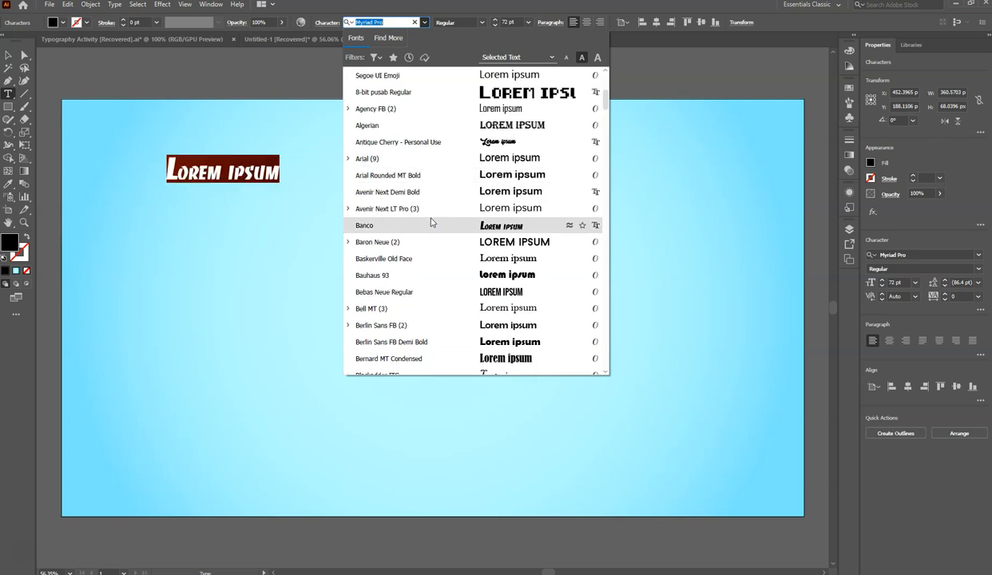
scroll(431, 223, down, 1)
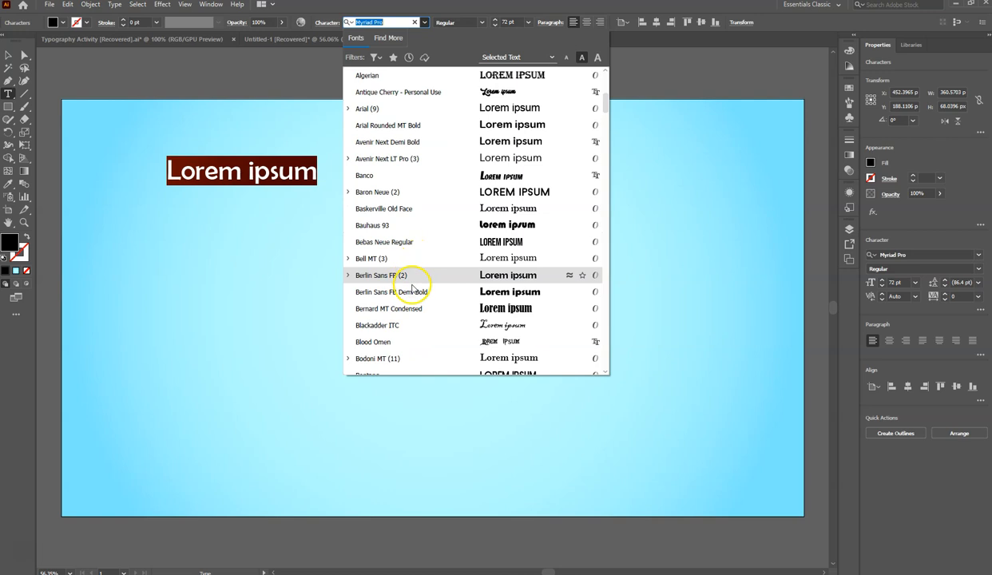
scroll(410, 300, down, 4)
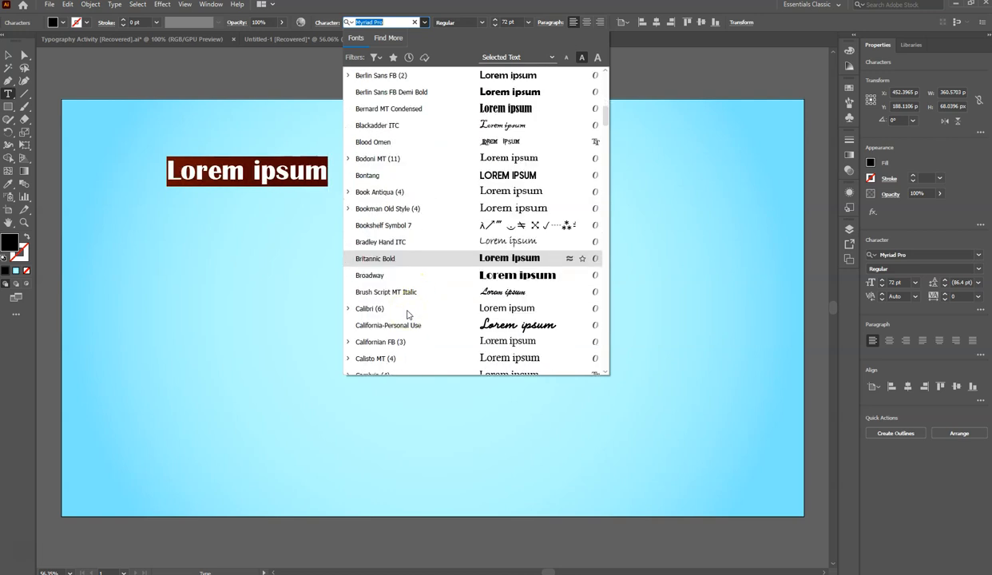
scroll(408, 314, down, 9)
scroll(408, 314, down, 13)
scroll(408, 314, down, 5)
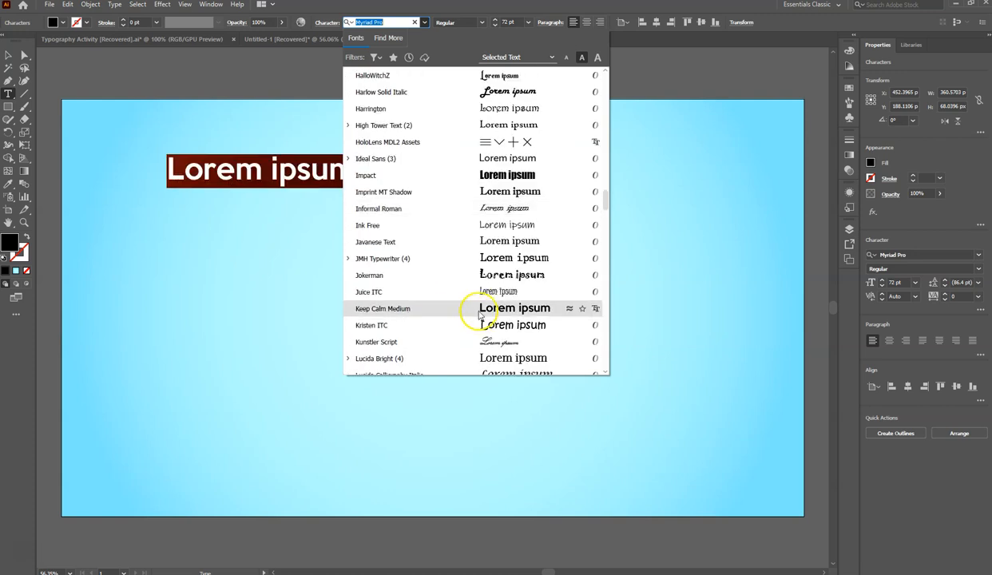
click(481, 259)
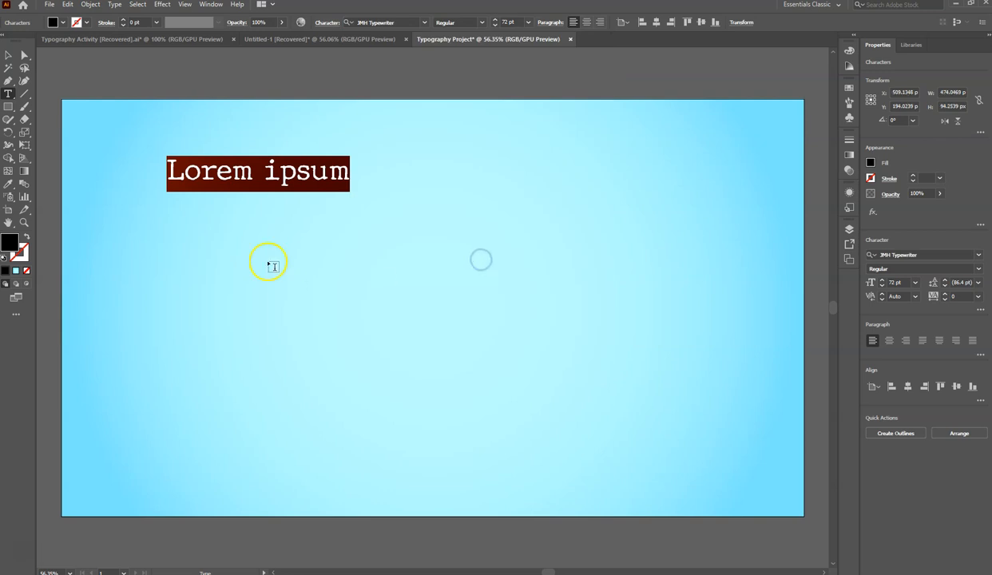
- Switch to Google Chrome and open dafont.com in a new tab
mouse_move(1, 137)
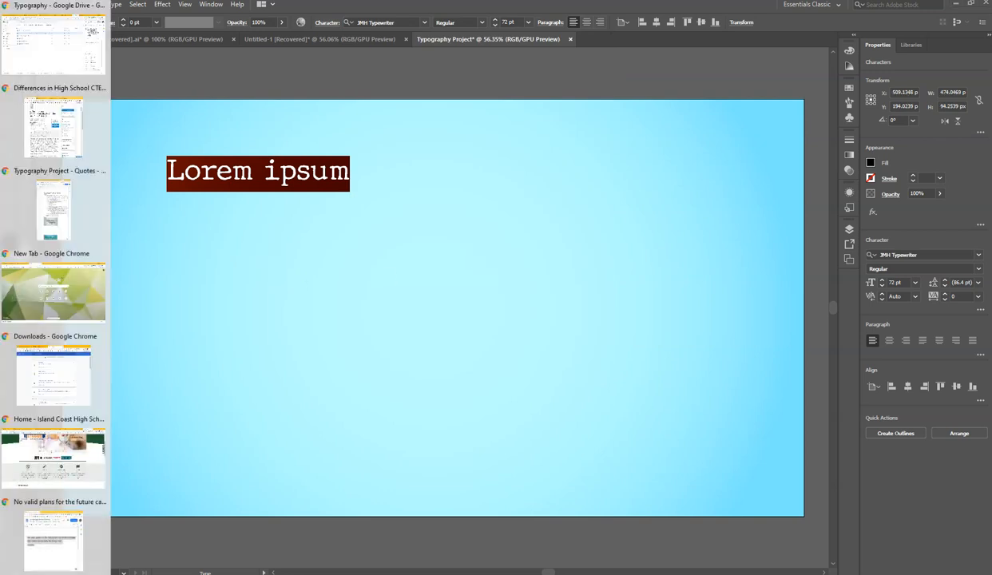
click(26, 60)
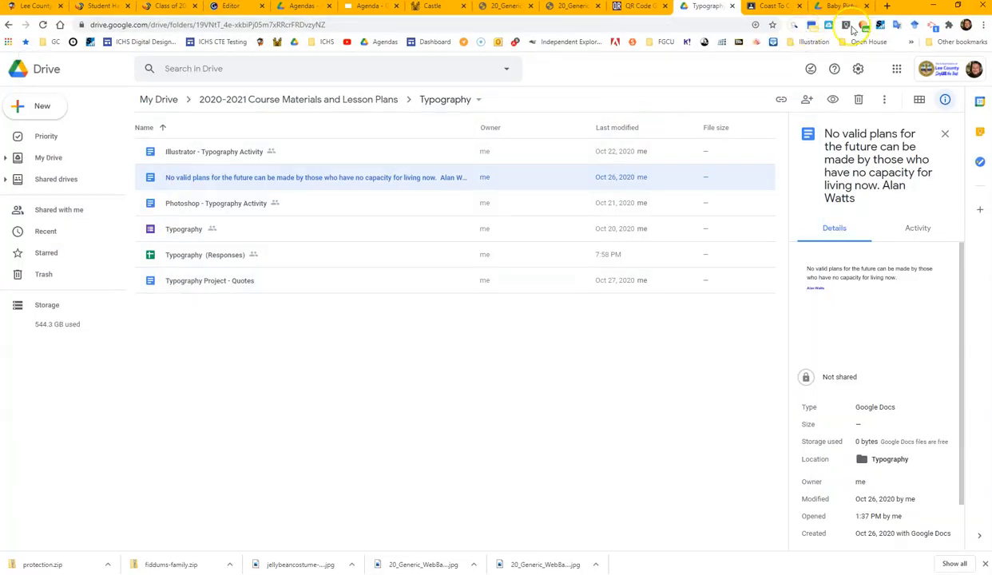
click(885, 8)
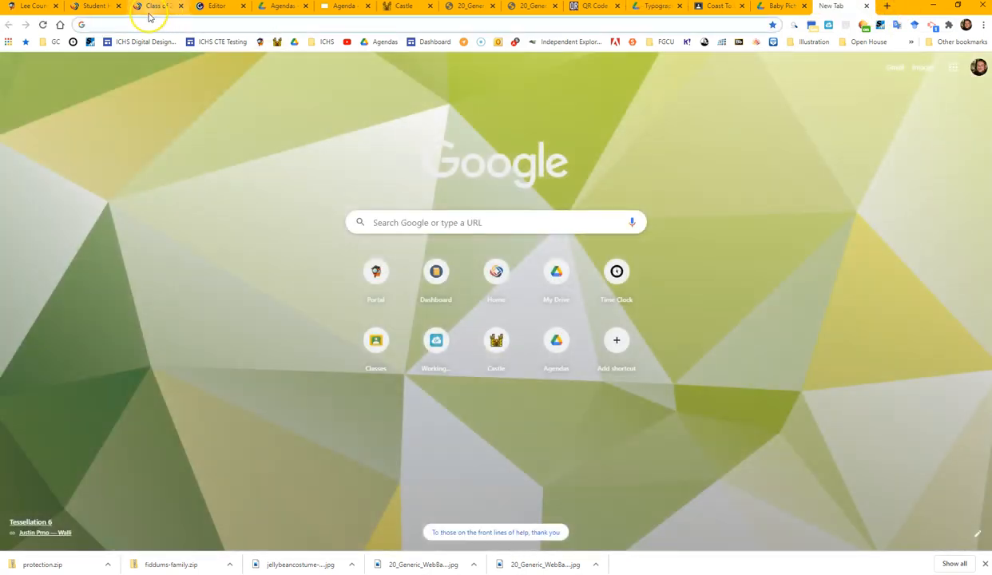
text(dafont.com)
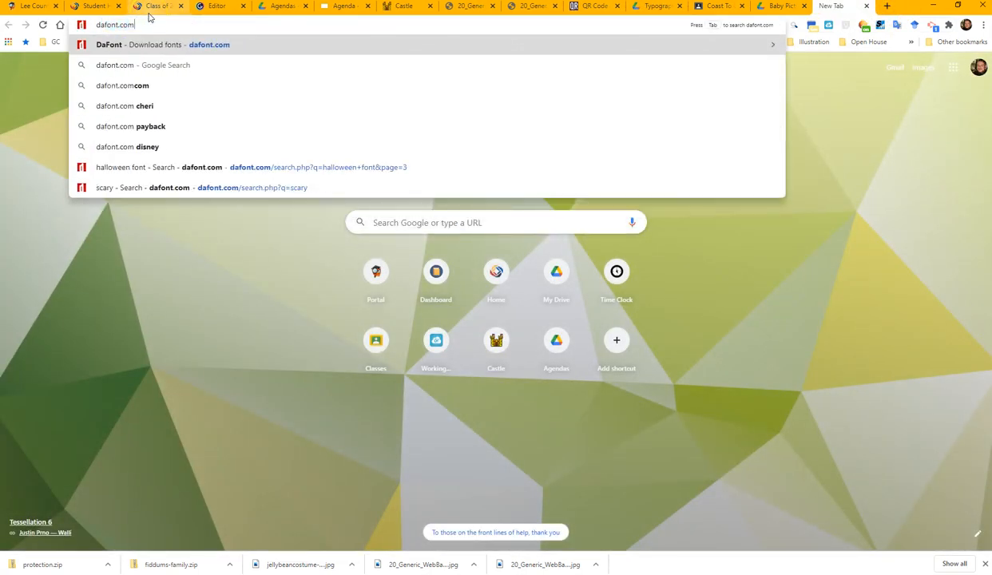
key(Return)
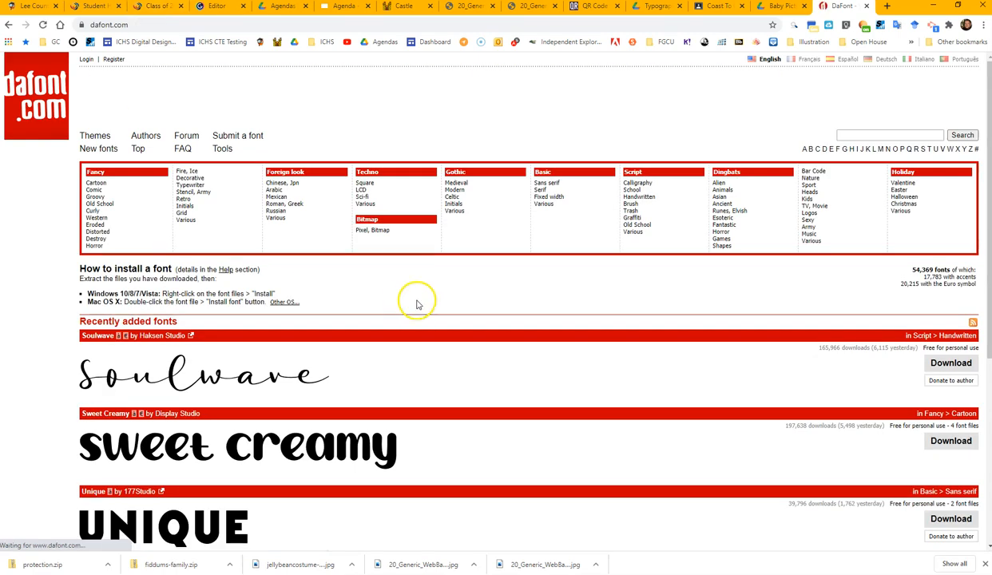
- Download the Unique font from the recently added fonts and install its regular TrueType file from the archive
scroll(263, 399, down, 2)
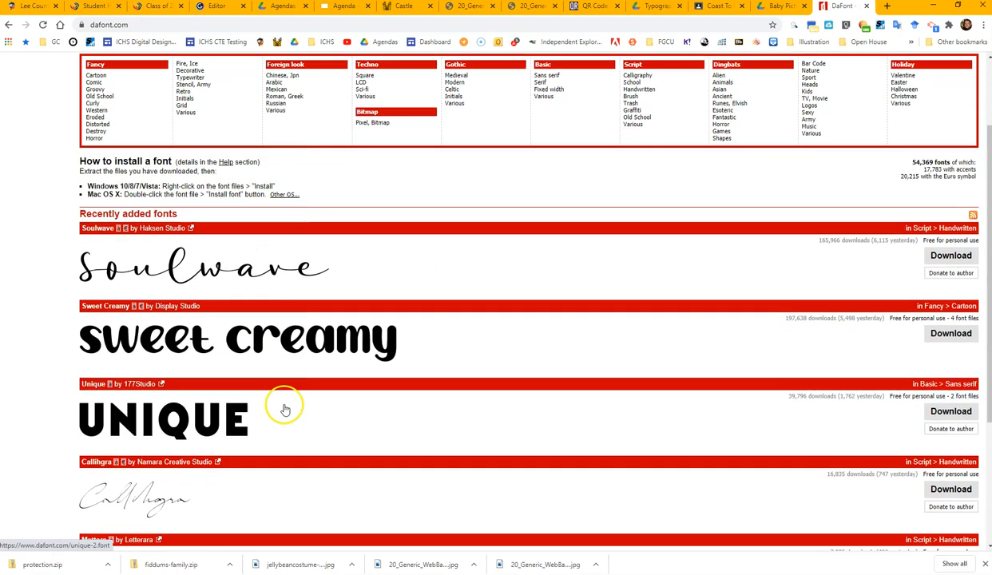
click(953, 412)
click(69, 570)
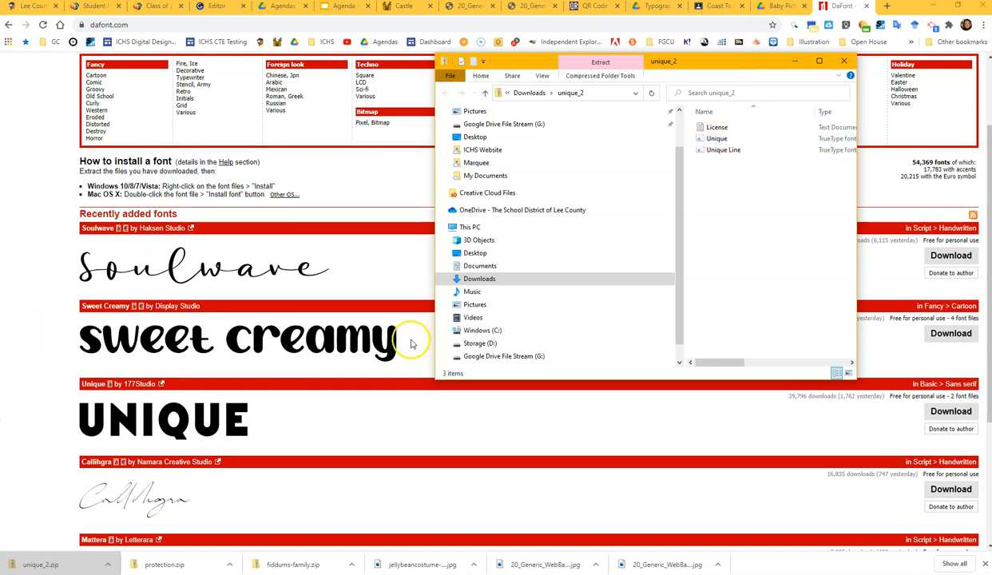
double_click(729, 139)
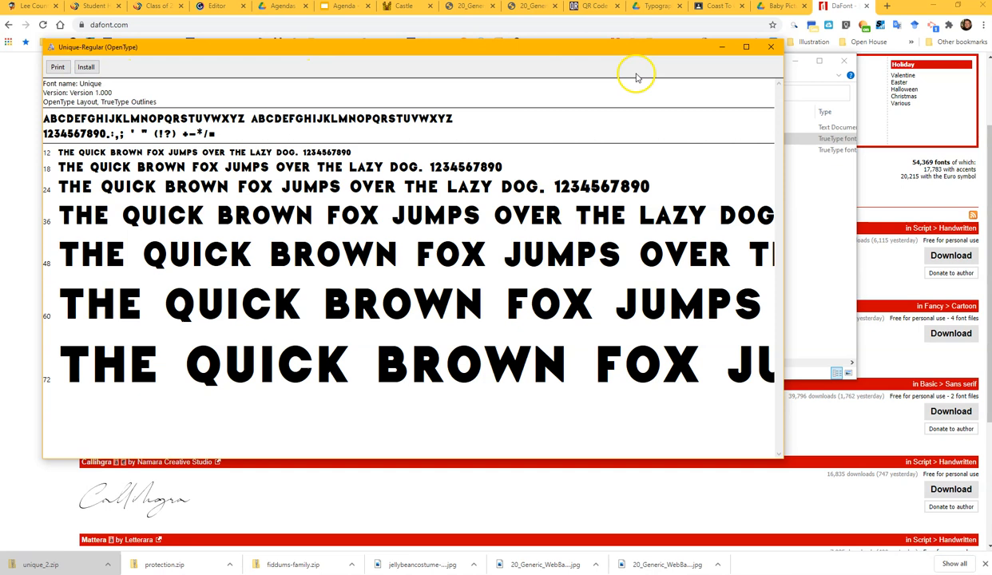
click(89, 67)
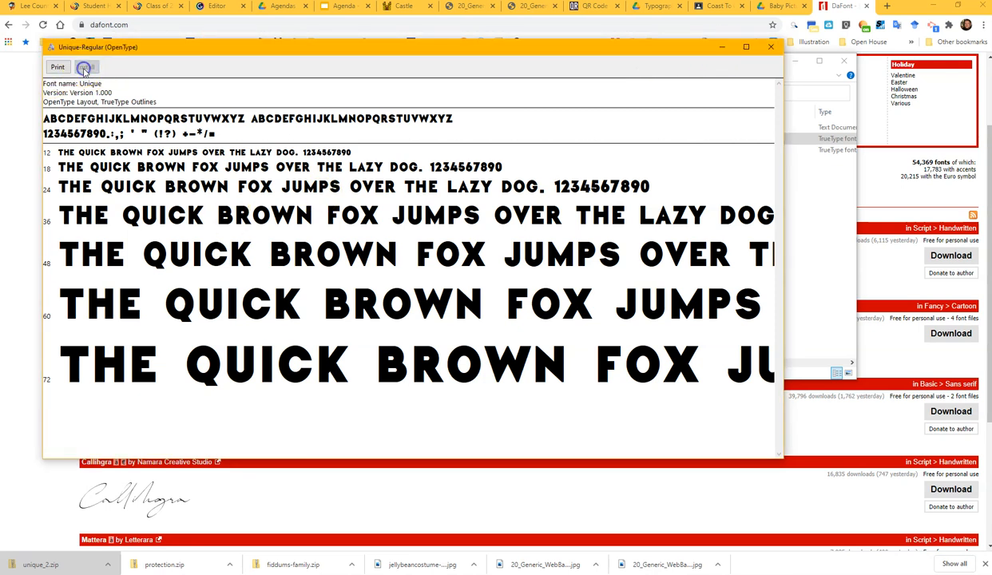
- Close the font preview and the unique_2 archive window, and switch back to Adobe Illustrator
click(774, 50)
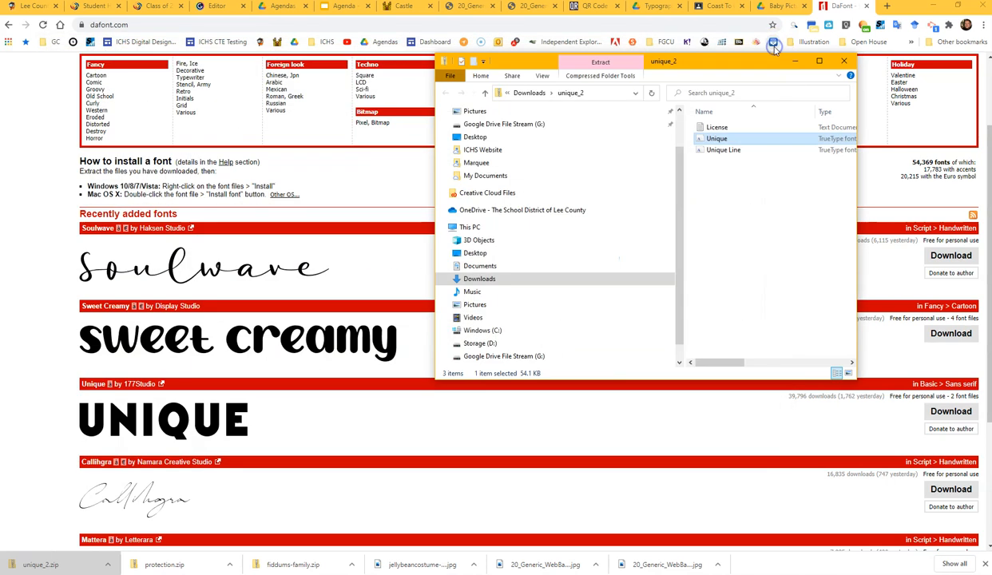
click(844, 61)
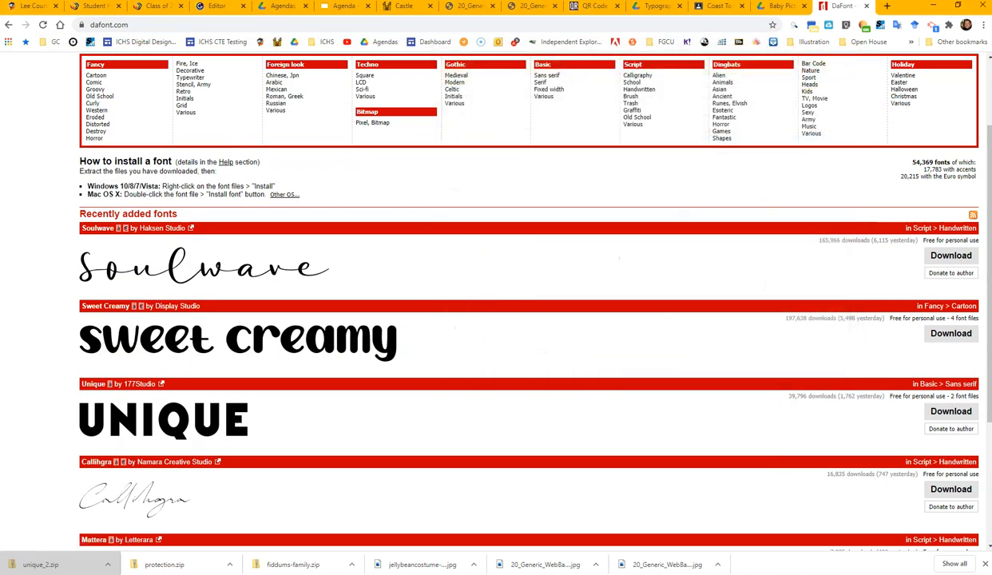
key(alt+Tab)
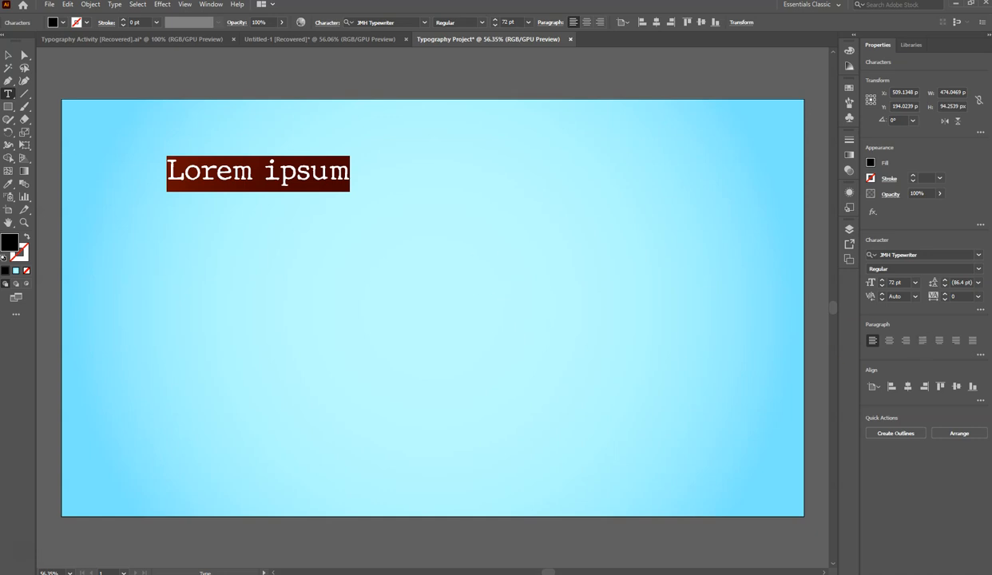
- Replace the Lorem ipsum placeholder with the Alan Watts quote about valid plans for the future, taken from the open document in Google Chrome
mouse_move(0, 288)
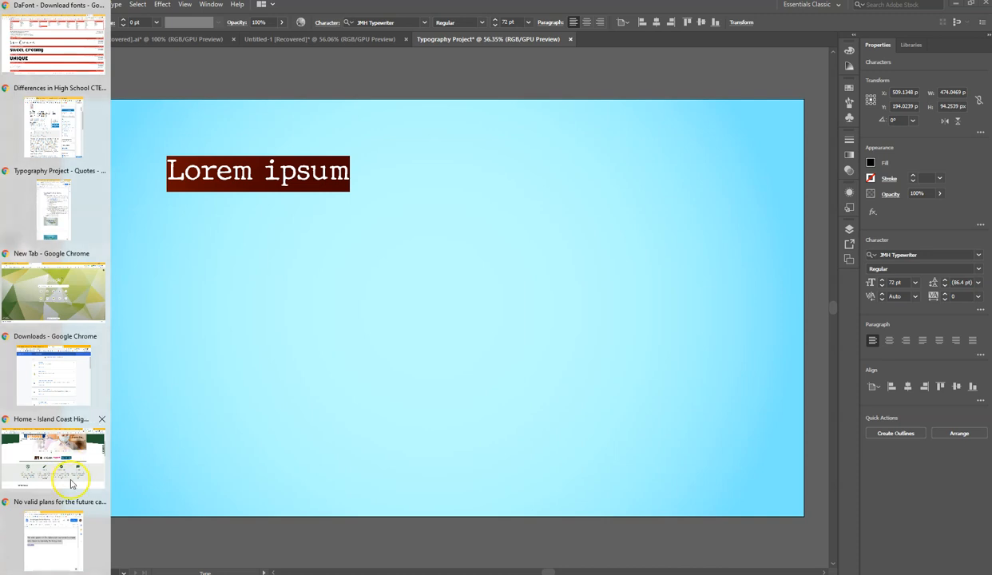
click(53, 540)
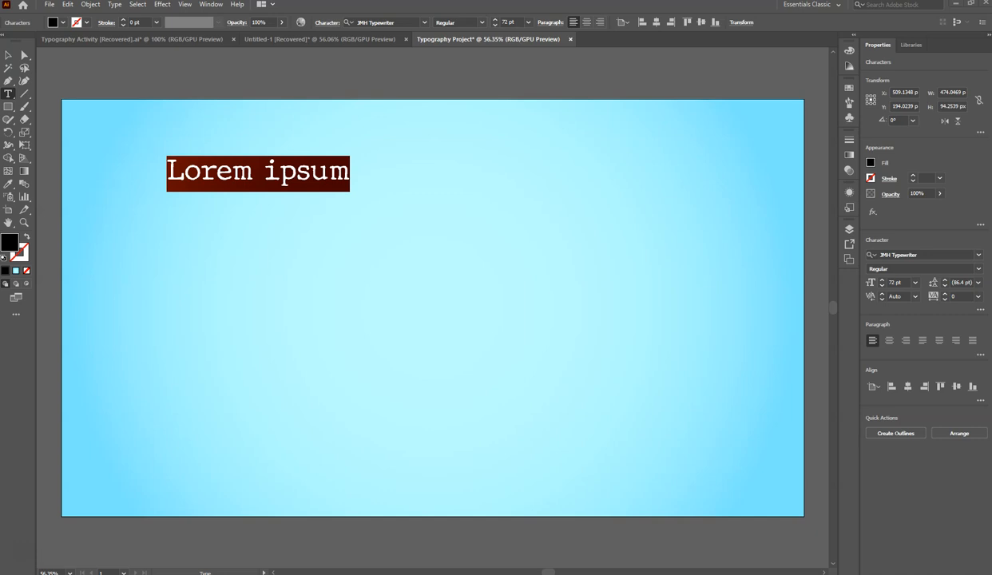
right_click(273, 180)
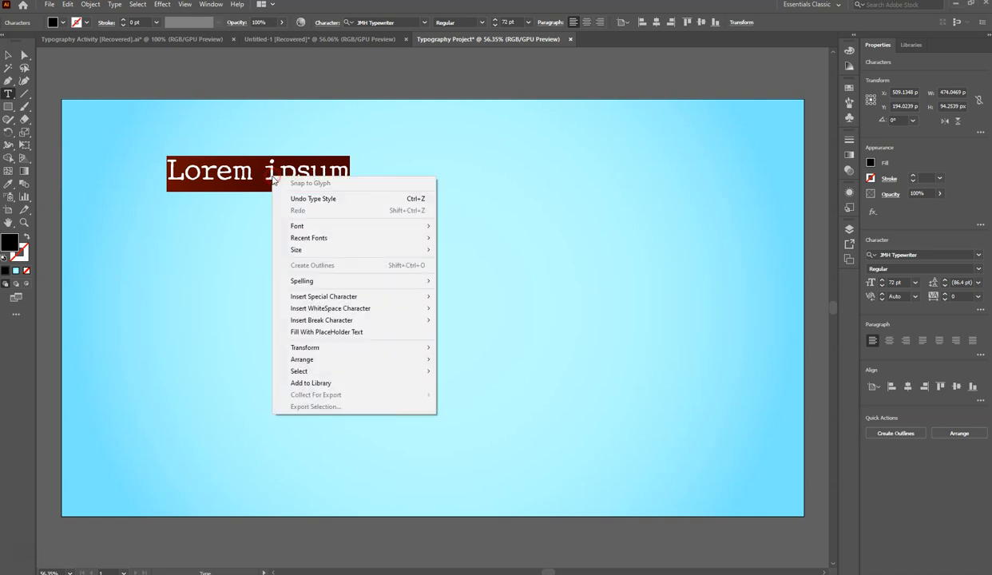
right_click(226, 181)
click(194, 174)
click(163, 170)
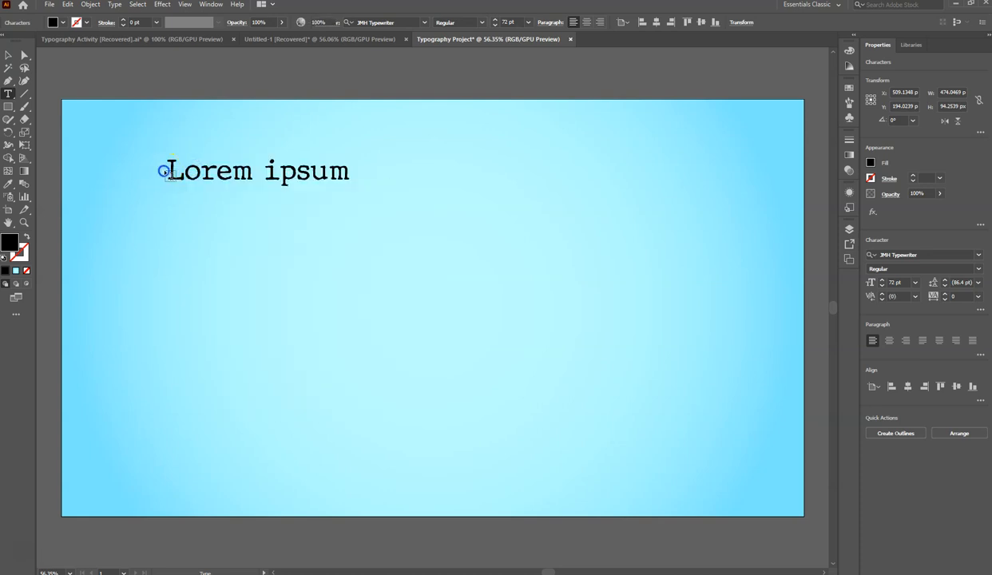
click(172, 171)
key(ctrl+a)
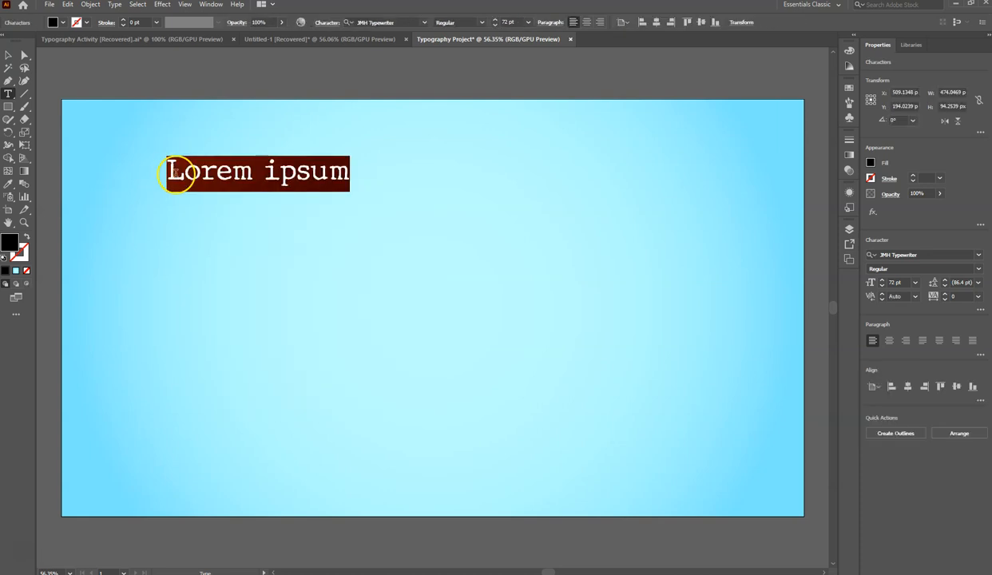
key(ctrl+v)
click(525, 182)
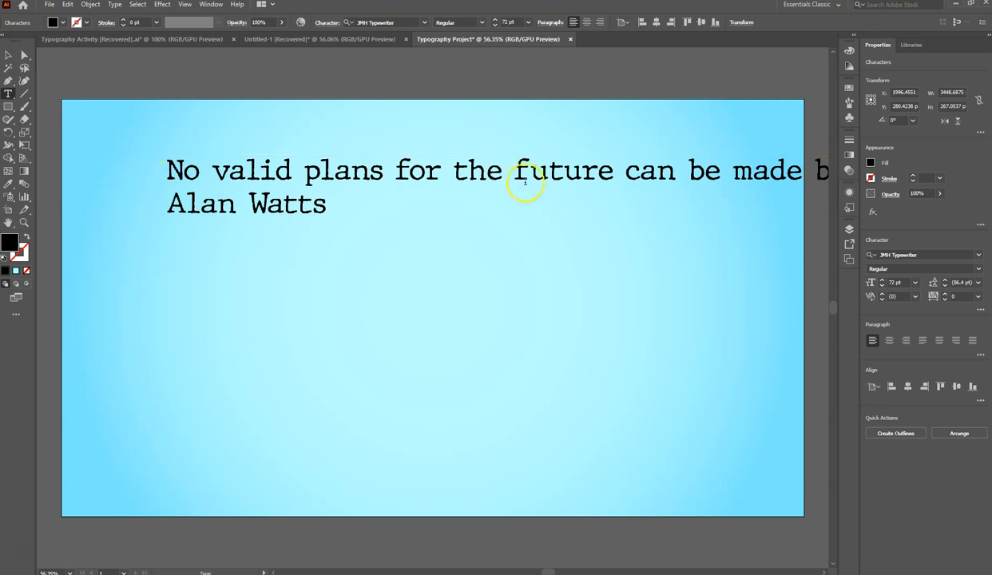
- Break the quote into separate lines before "be made" and before "no capacity"
click(217, 170)
key(BackSpace)
click(399, 171)
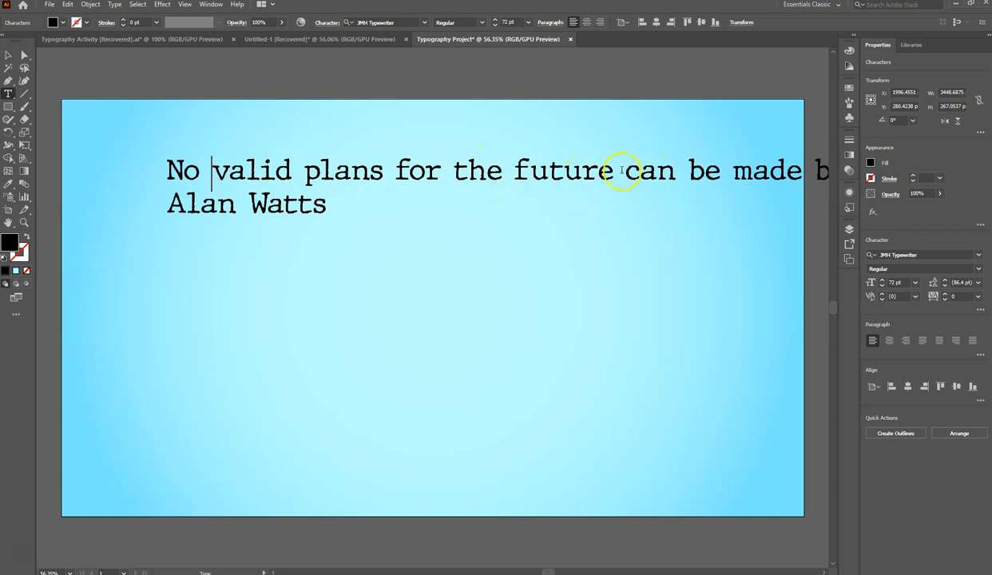
click(690, 171)
key(Return)
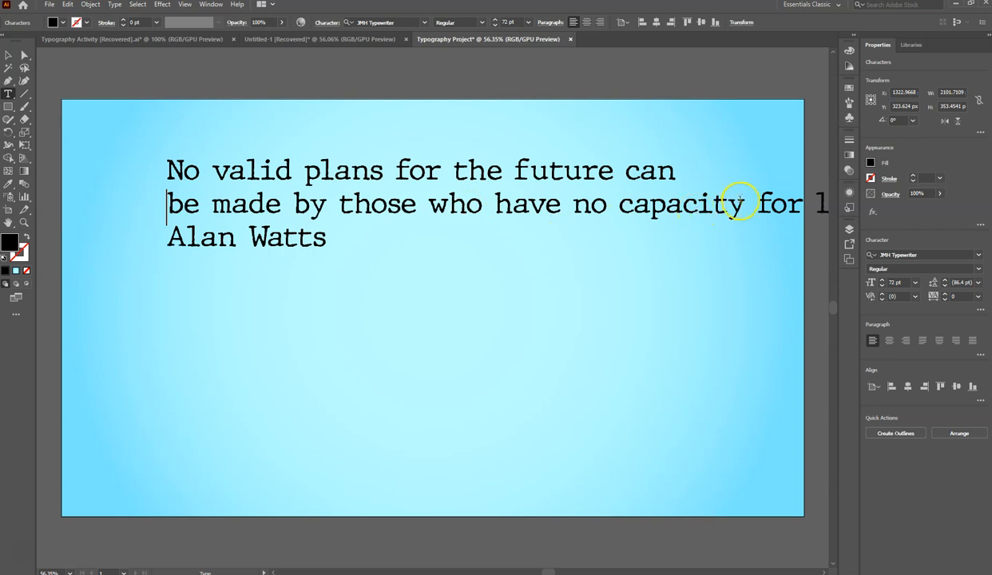
click(573, 206)
key(Return)
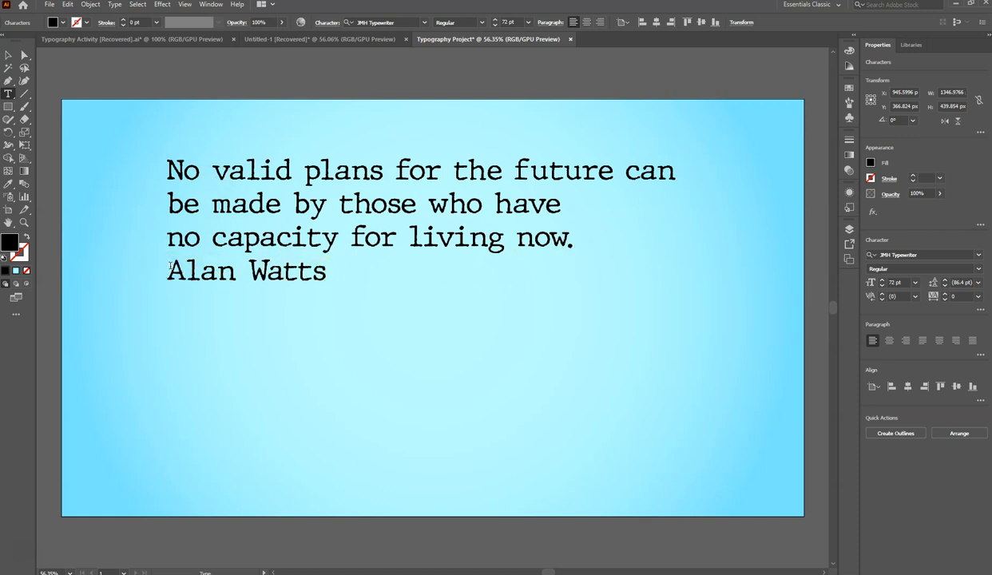
- Add a dash before Alan Watts and reduce the attribution line's font size to 47 pt
text(-)
drag(339, 271, 141, 271)
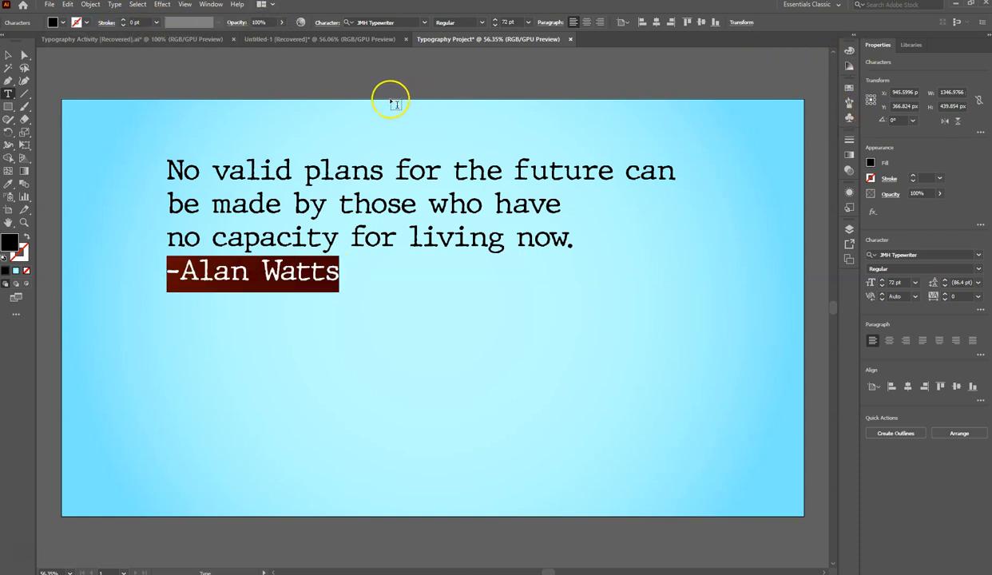
click(495, 25)
click(494, 26)
click(495, 25)
click(495, 26)
click(494, 26)
click(495, 26)
click(494, 26)
click(494, 25)
click(494, 26)
click(495, 26)
click(494, 25)
click(494, 26)
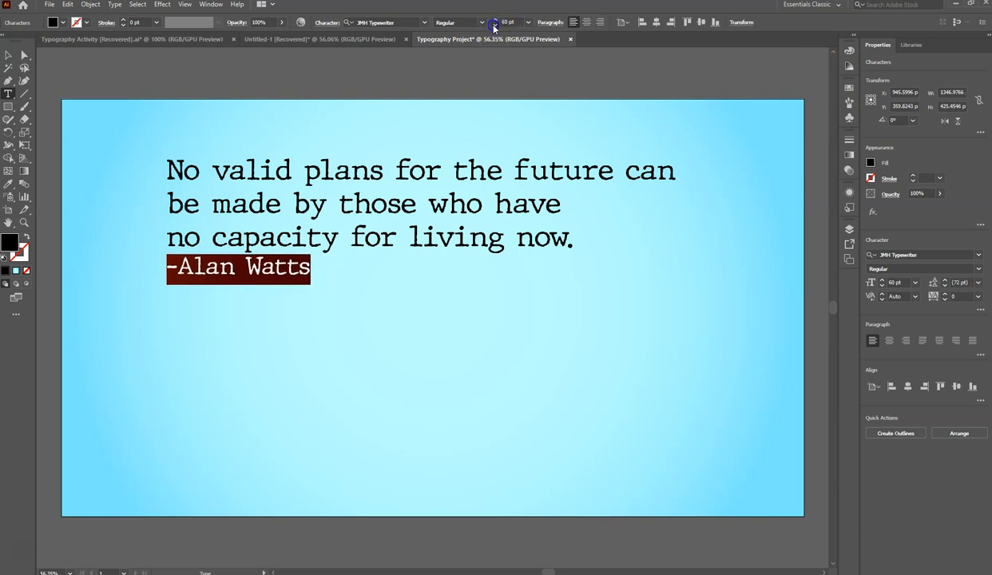
click(494, 26)
click(495, 26)
click(495, 26)
click(495, 25)
click(495, 26)
click(494, 26)
click(494, 26)
click(495, 25)
click(495, 26)
click(495, 25)
click(494, 25)
click(495, 25)
click(495, 25)
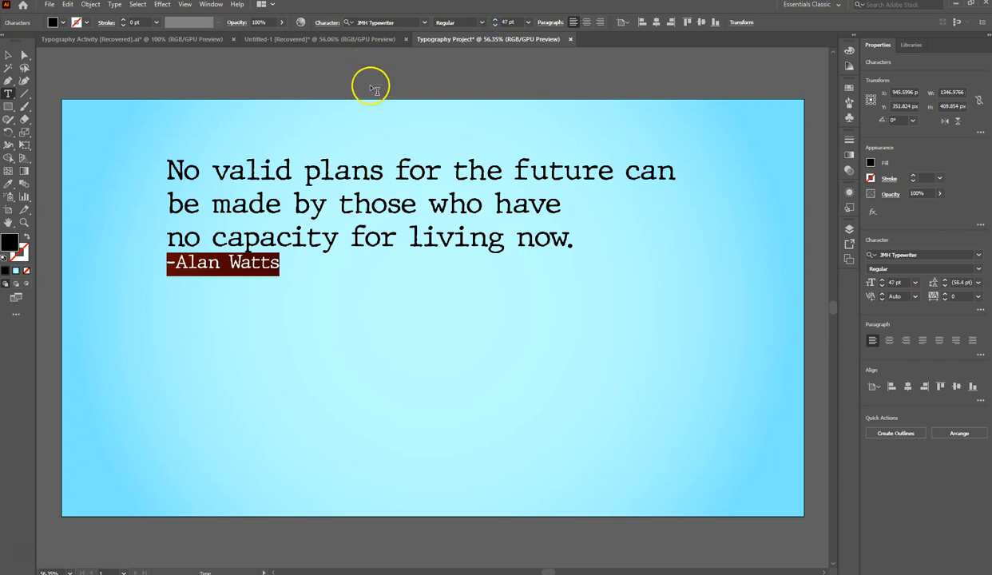
- Insert a line break before "future" in the first line of the quote
click(226, 203)
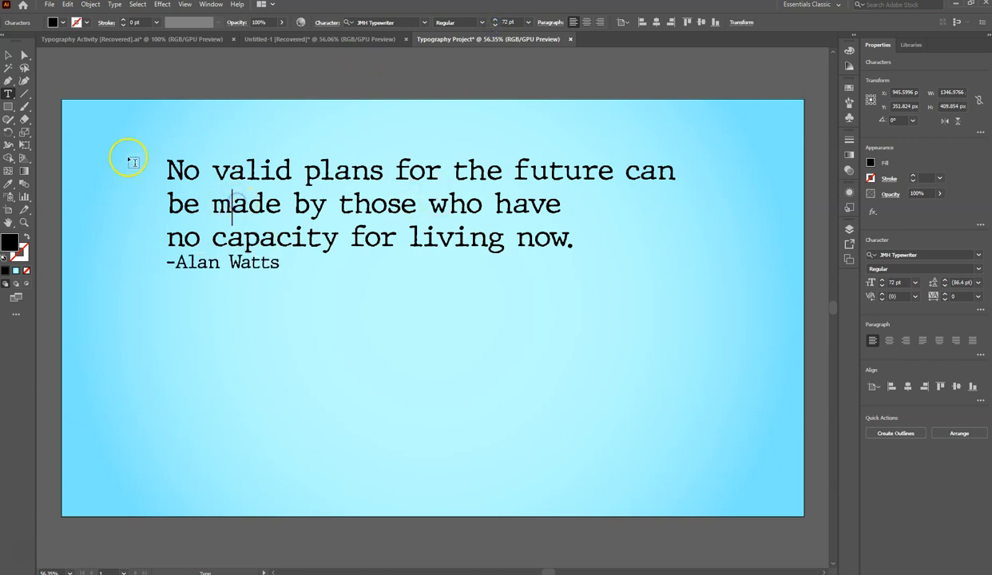
click(518, 169)
key(Return)
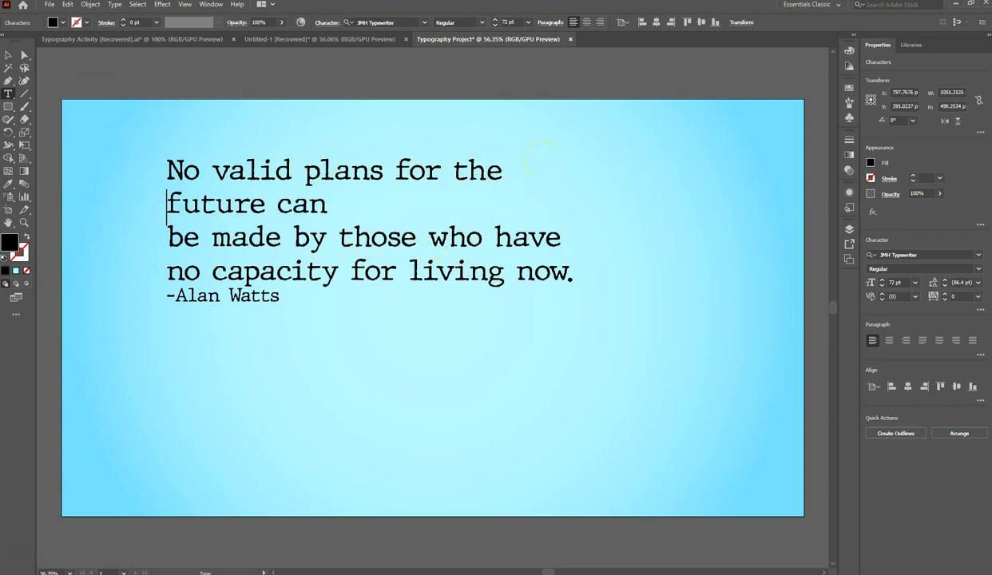
- Scale the quote text up proportionally to about 1650 px wide and move it lower on the artboard
key(Escape)
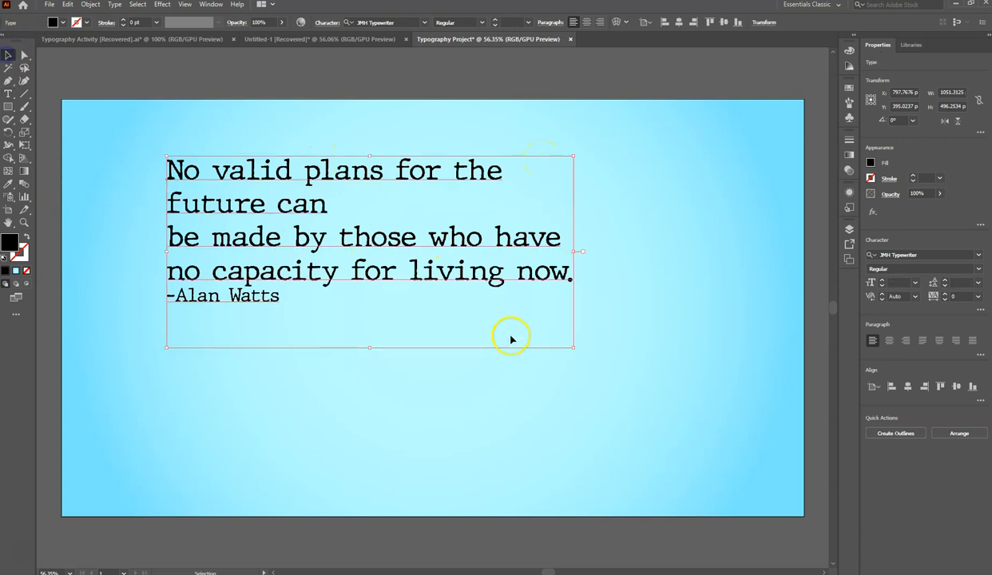
drag(574, 347, 763, 495)
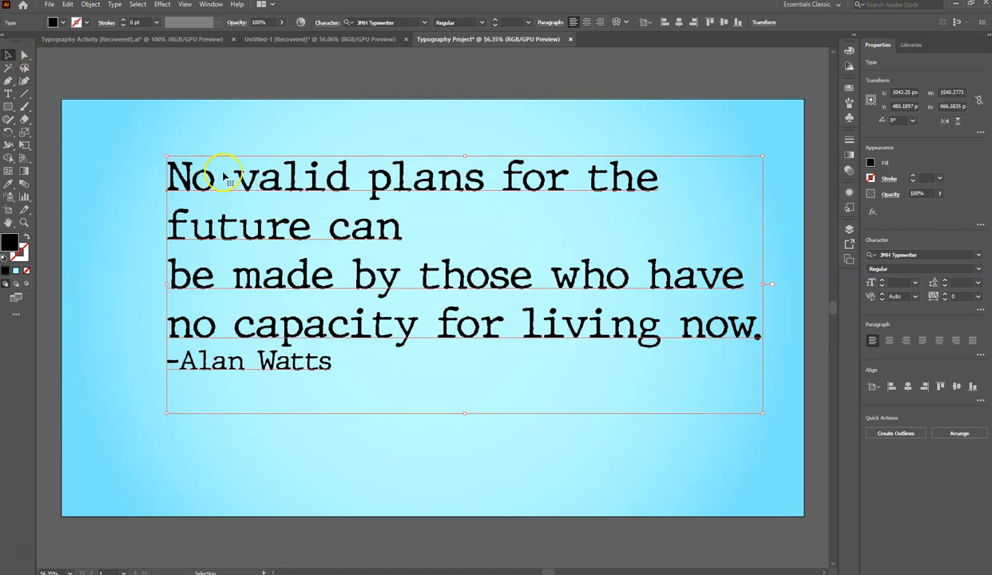
drag(166, 157, 124, 132)
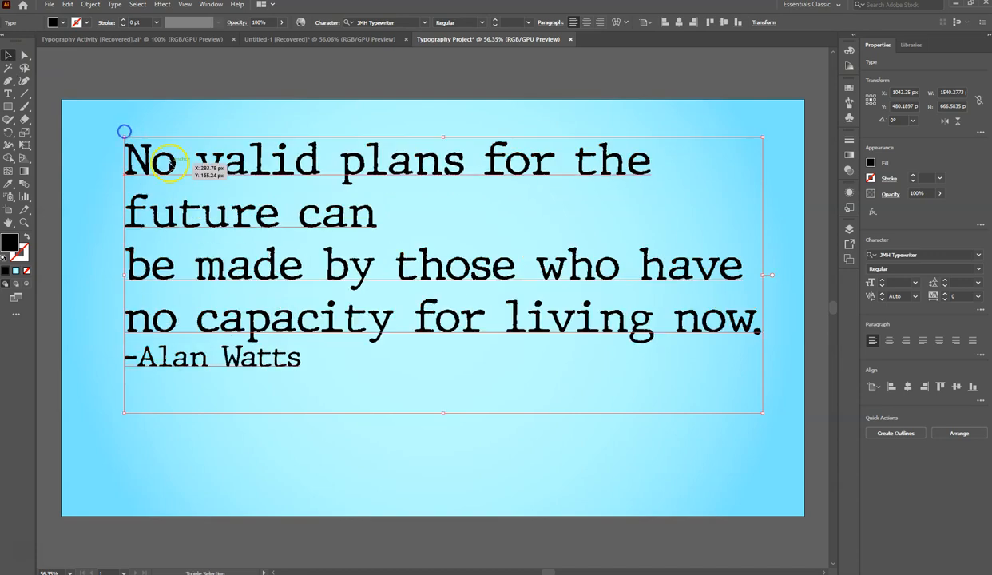
drag(262, 219, 246, 262)
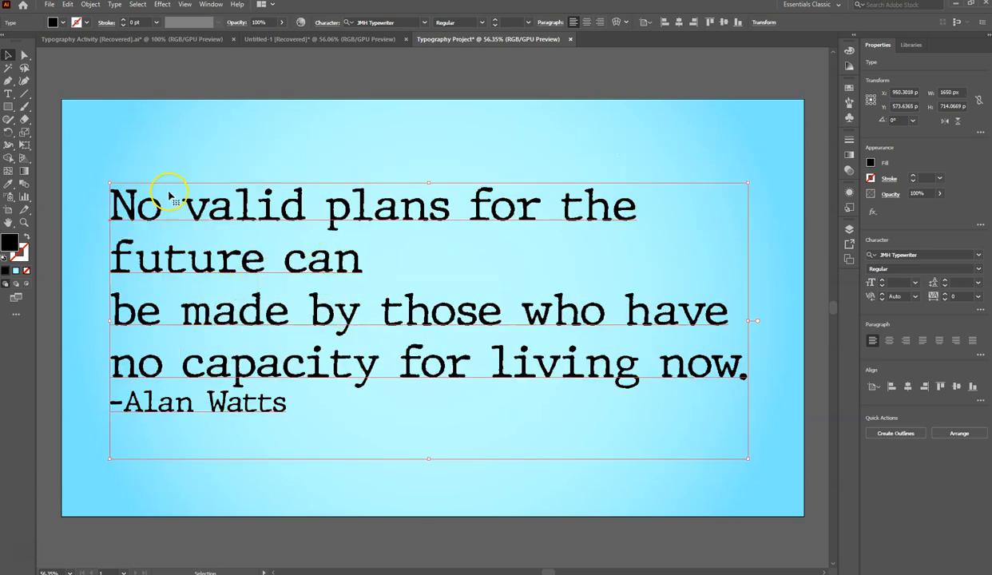
- Center-align all lines of the quote and move the text block to the middle of the artboard
click(9, 91)
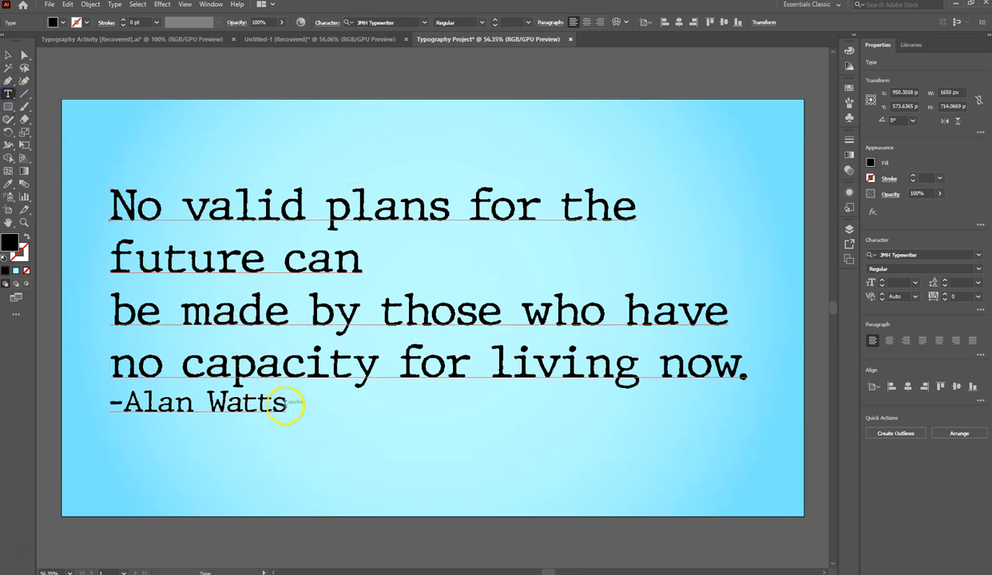
drag(289, 404, 105, 211)
click(587, 23)
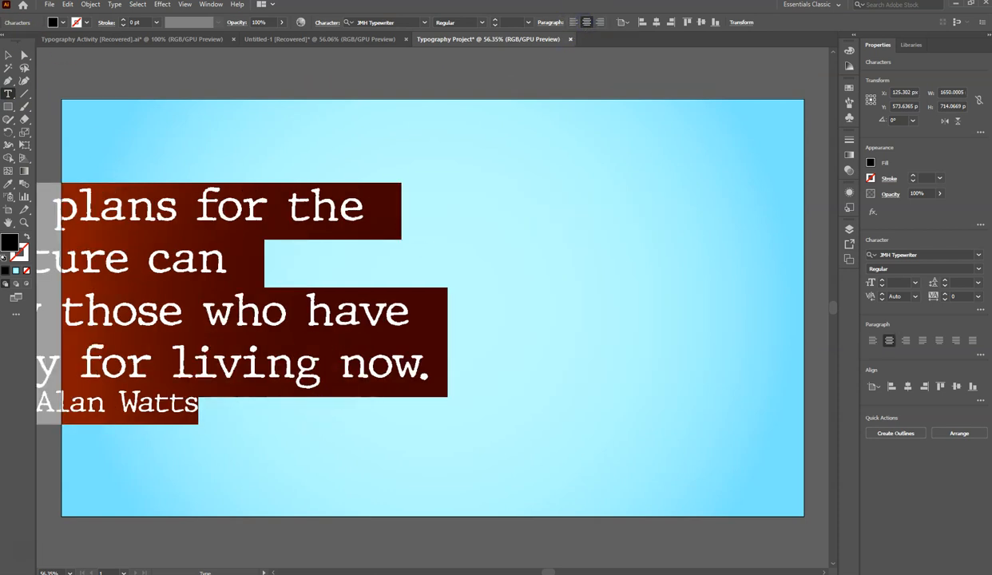
click(8, 55)
drag(138, 210, 460, 197)
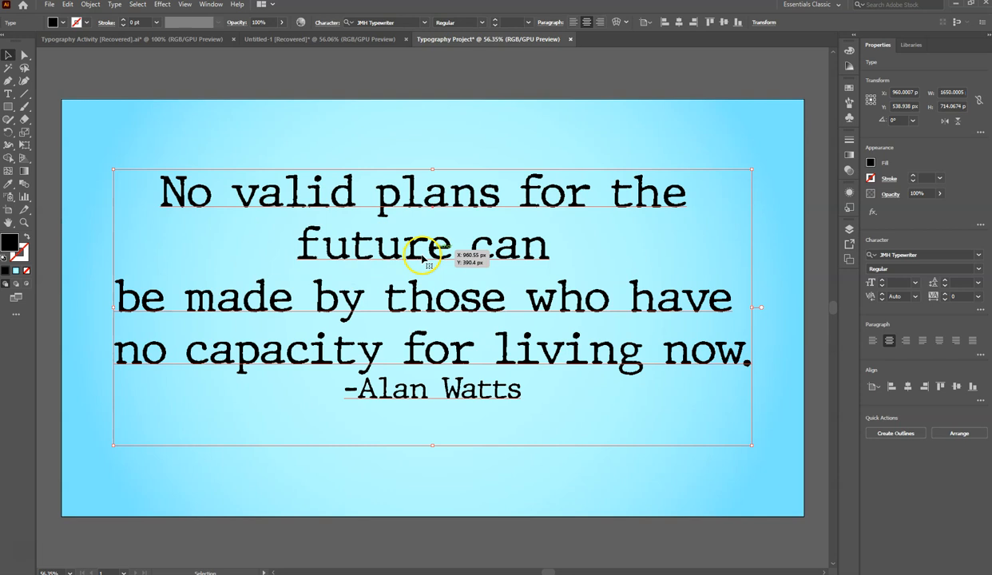
- Change the font of the word "future" in the quote's second line to NissanOpti
click(10, 95)
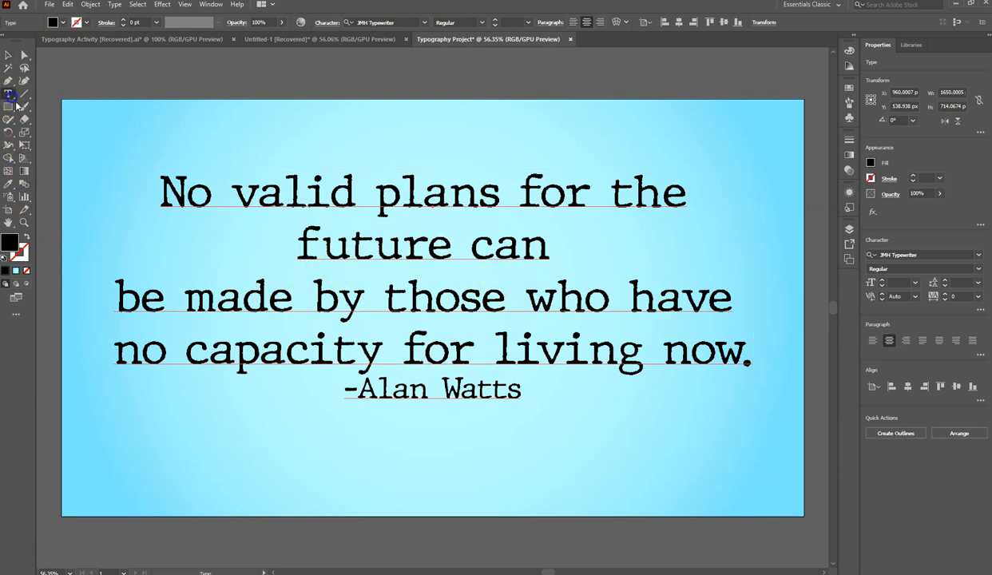
drag(297, 246, 451, 255)
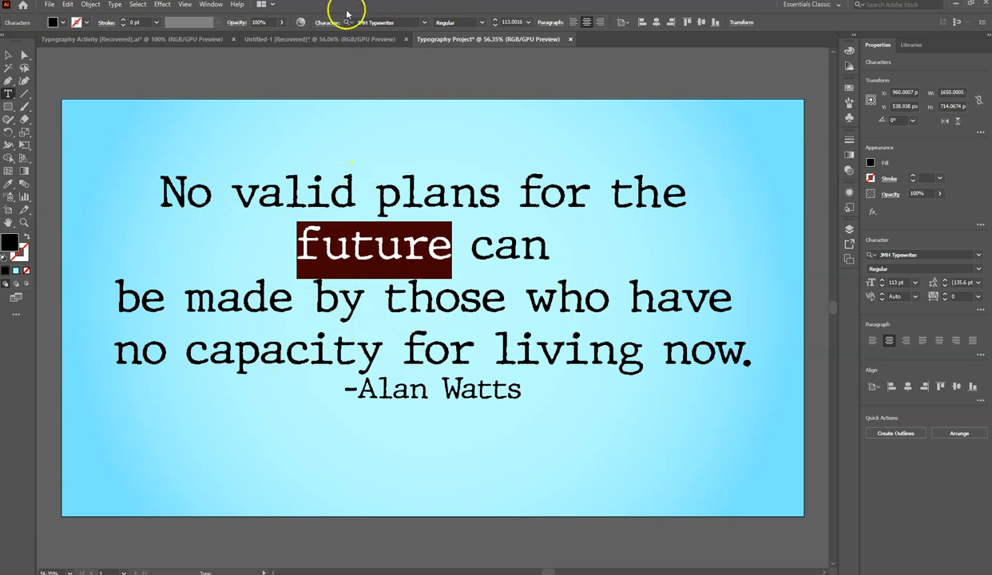
click(423, 23)
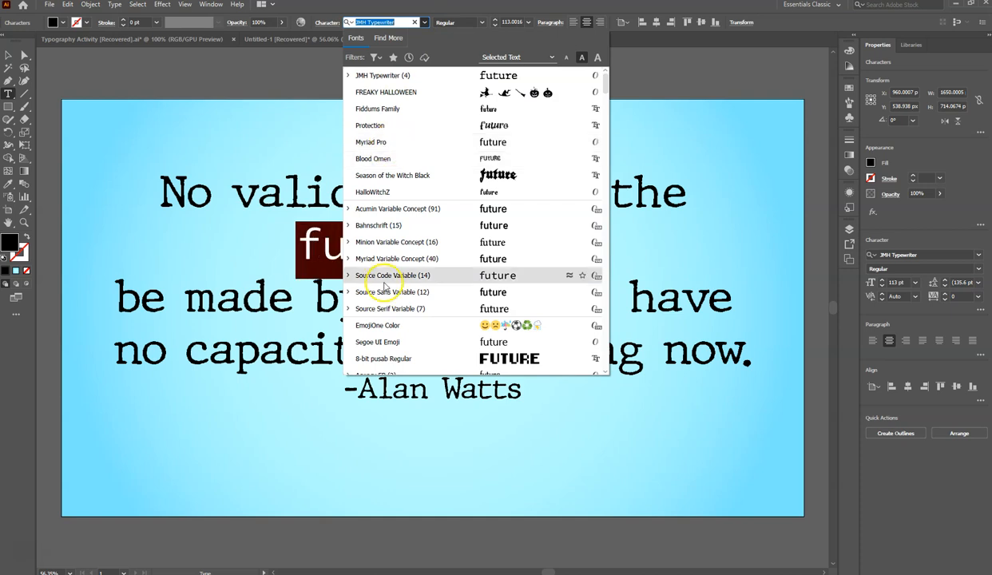
scroll(421, 316, down, 8)
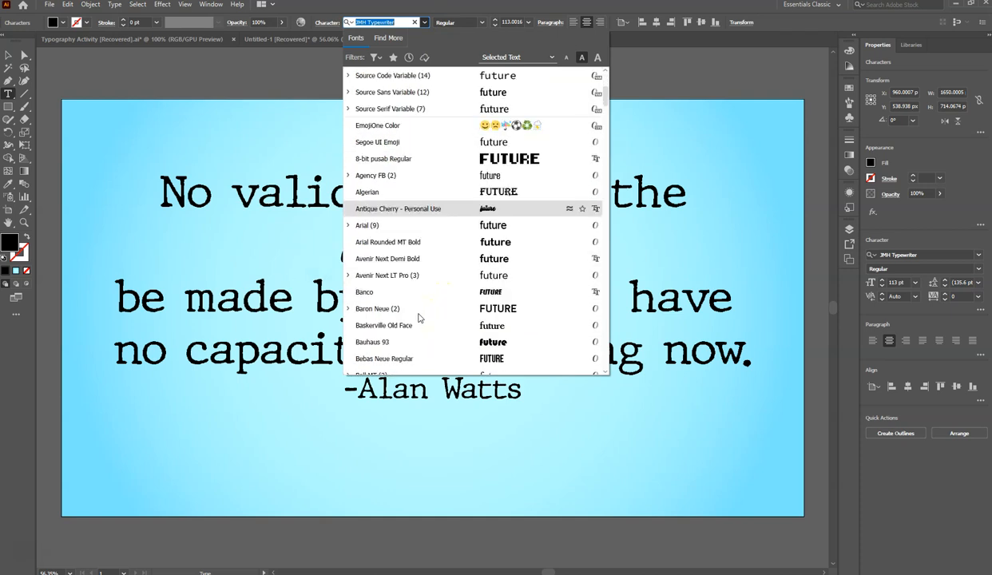
scroll(418, 317, down, 1)
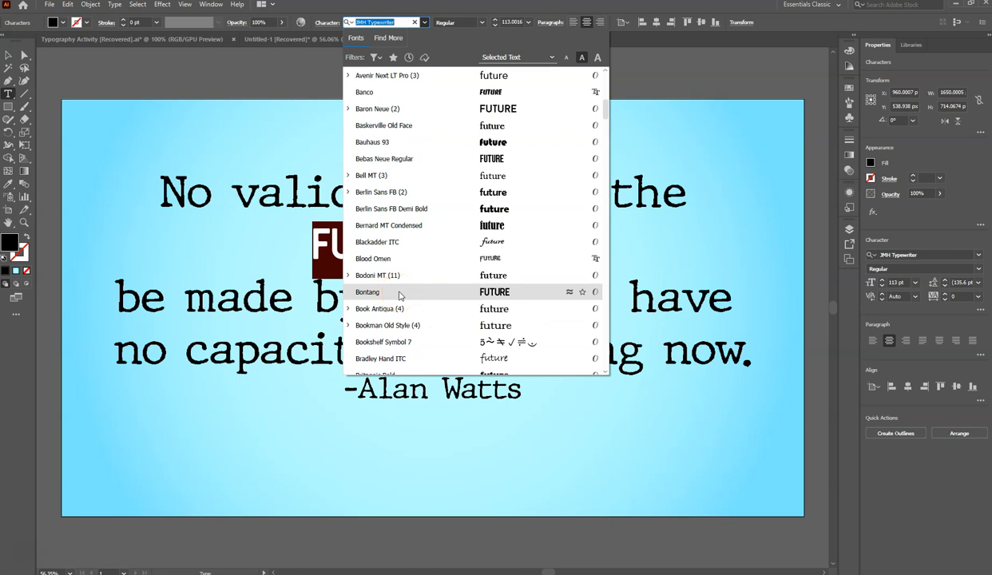
scroll(400, 296, down, 6)
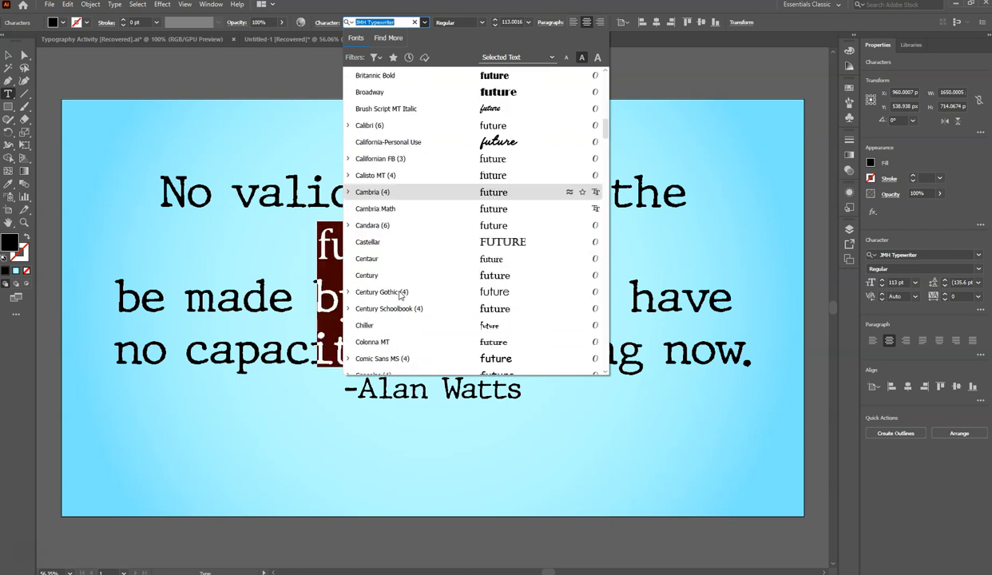
scroll(400, 295, down, 4)
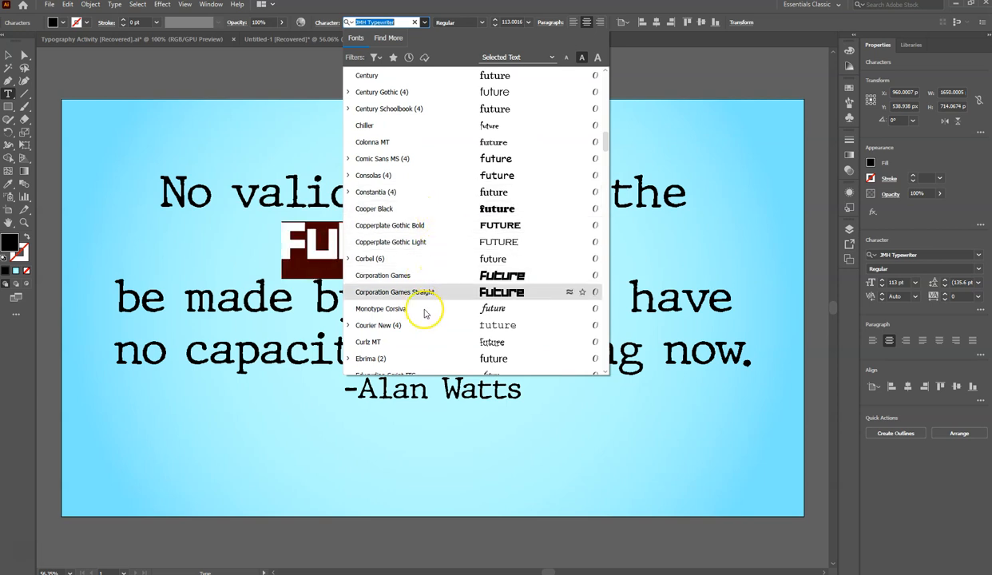
scroll(425, 313, down, 3)
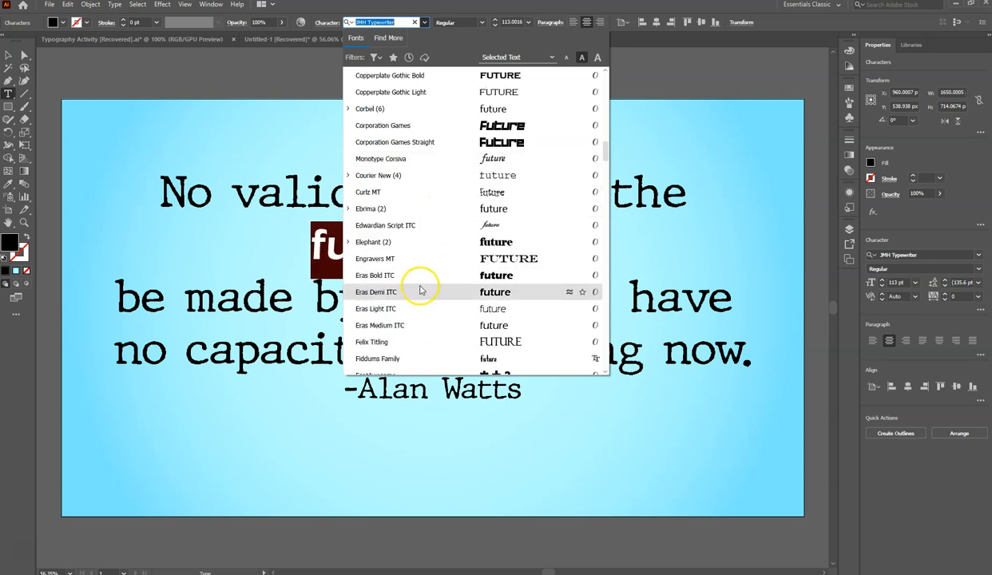
scroll(421, 290, down, 5)
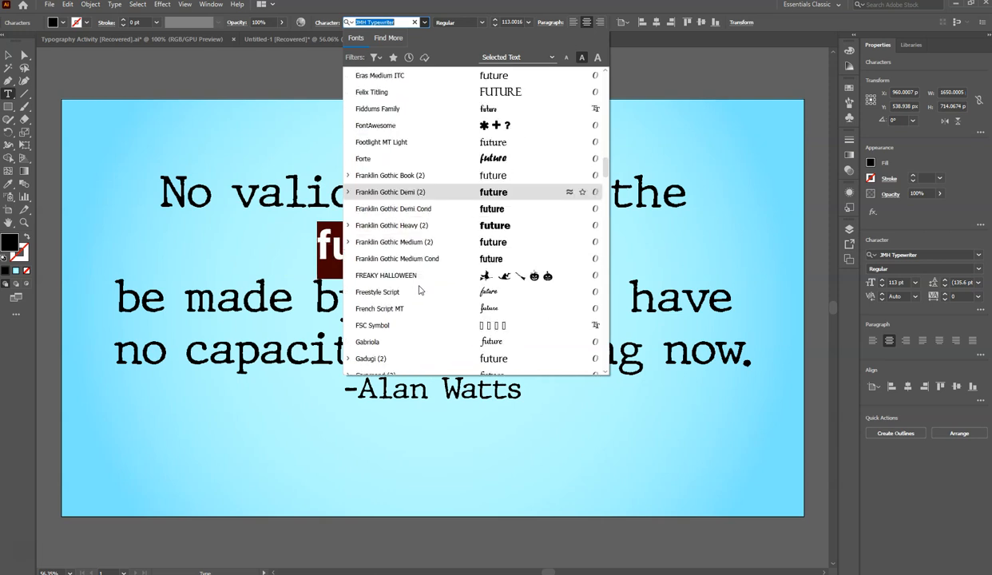
scroll(436, 280, down, 3)
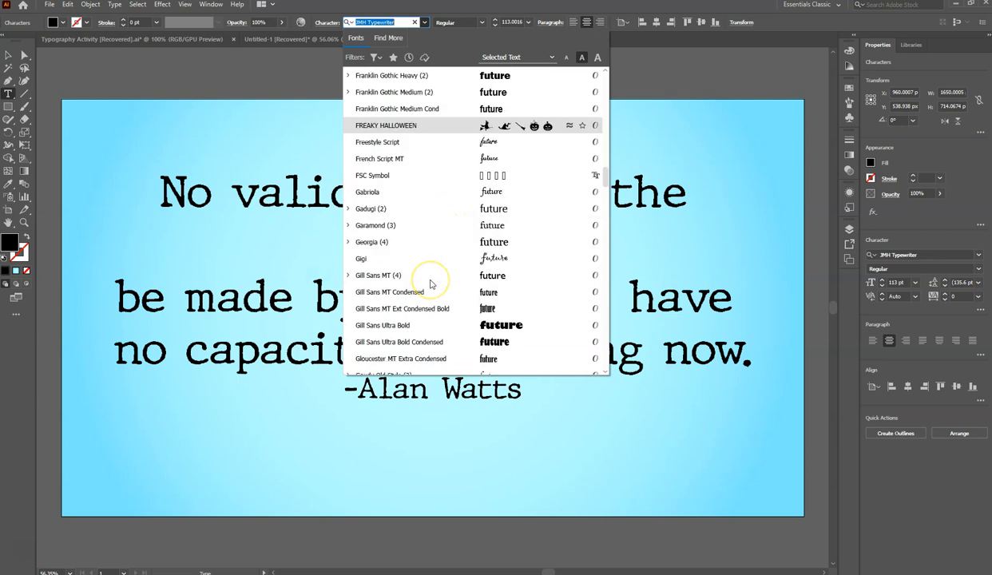
scroll(430, 283, down, 1)
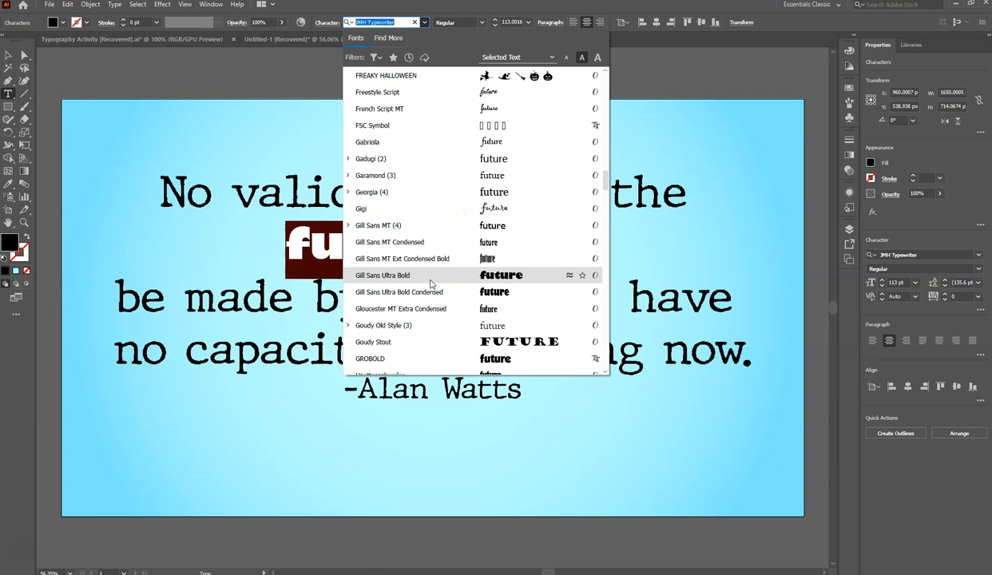
scroll(430, 284, down, 10)
scroll(431, 280, down, 6)
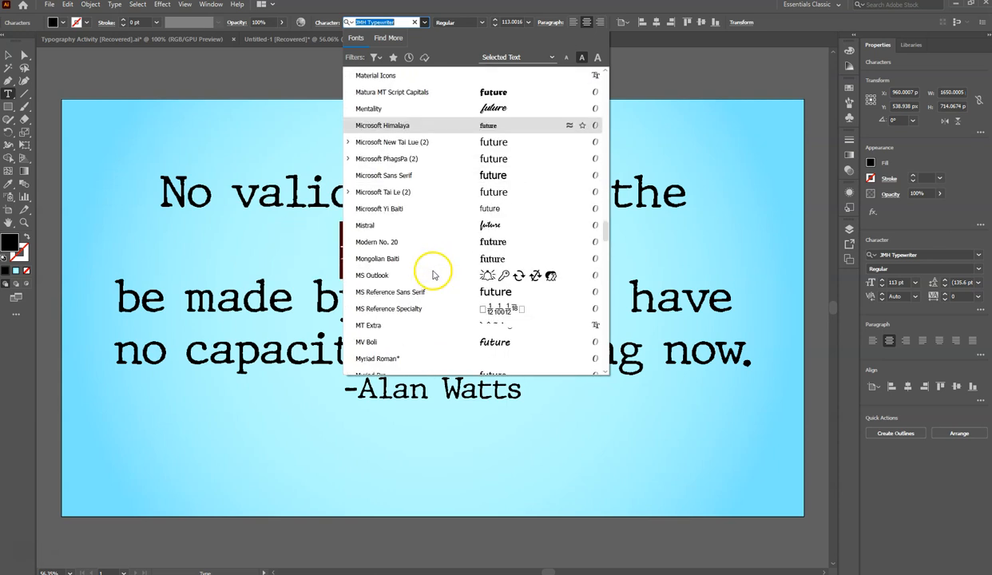
scroll(430, 272, down, 5)
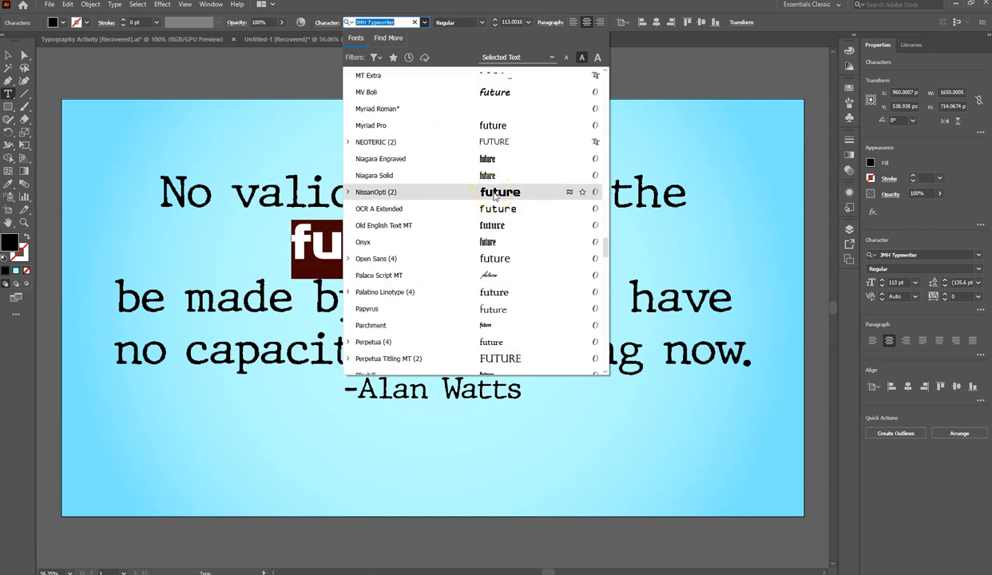
click(494, 193)
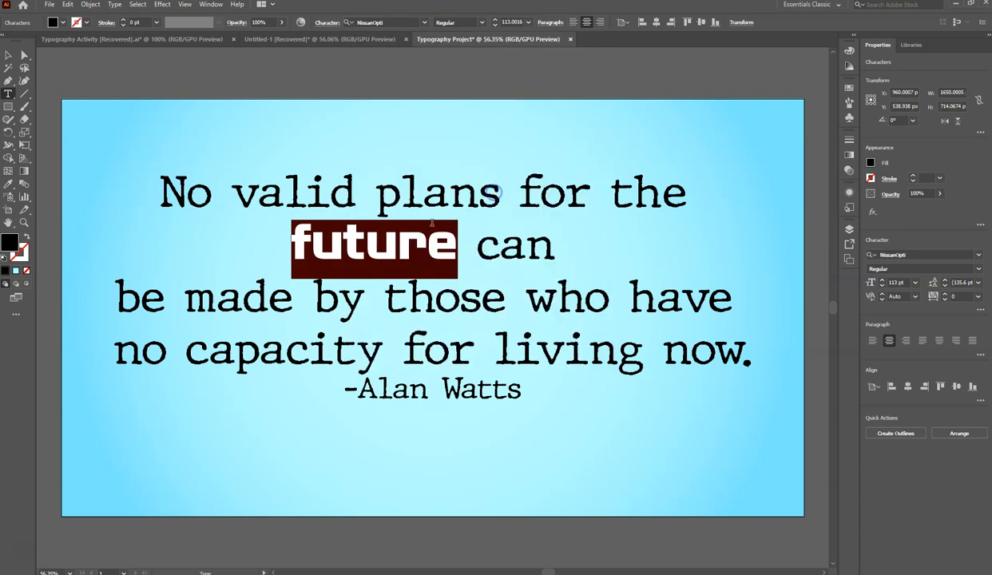
click(398, 240)
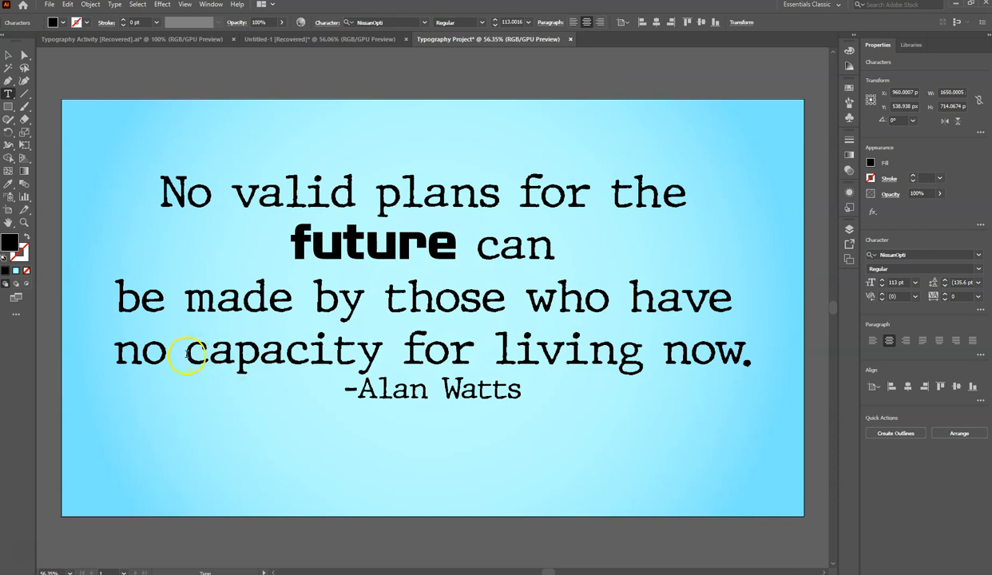
drag(187, 350, 645, 359)
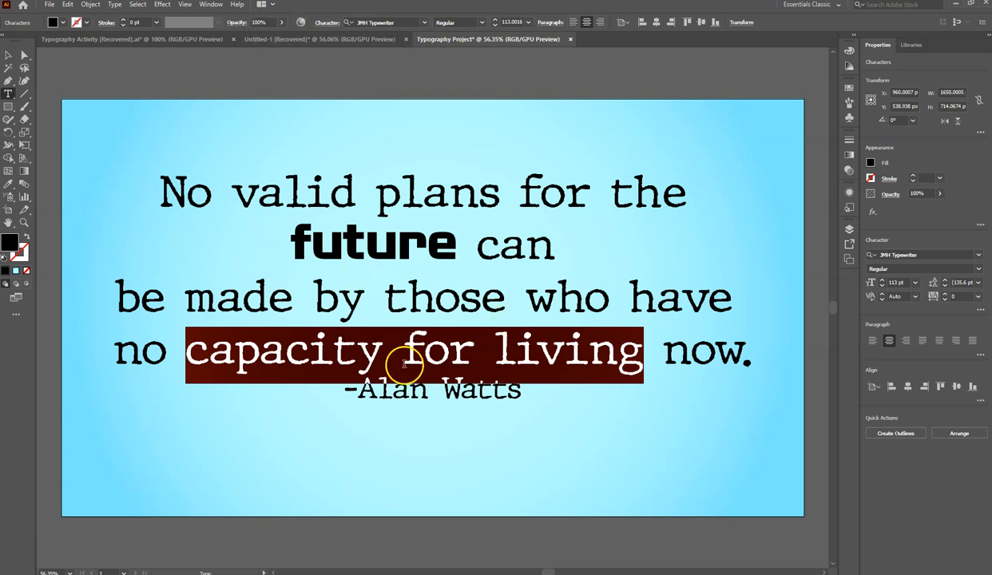
click(324, 352)
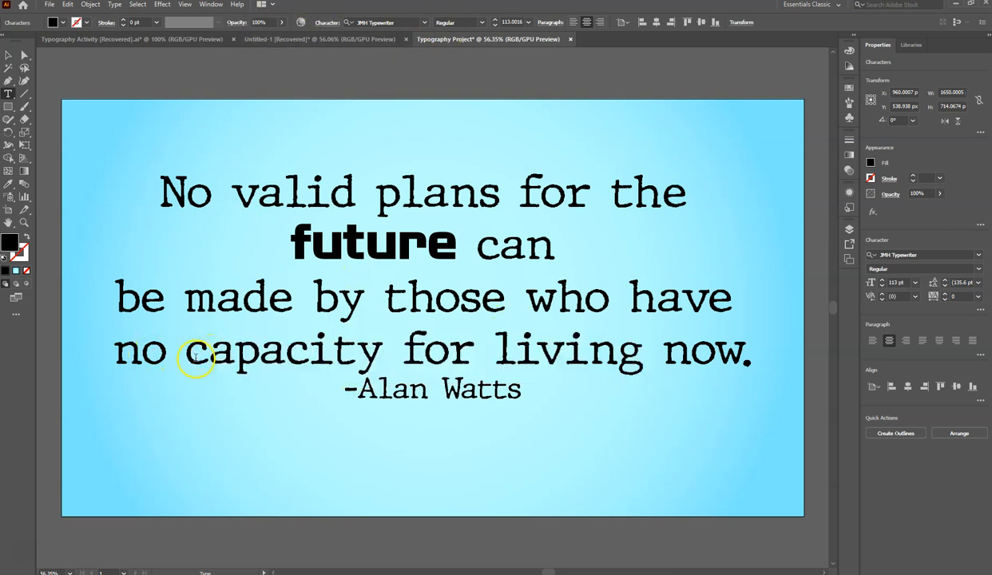
drag(189, 353, 492, 352)
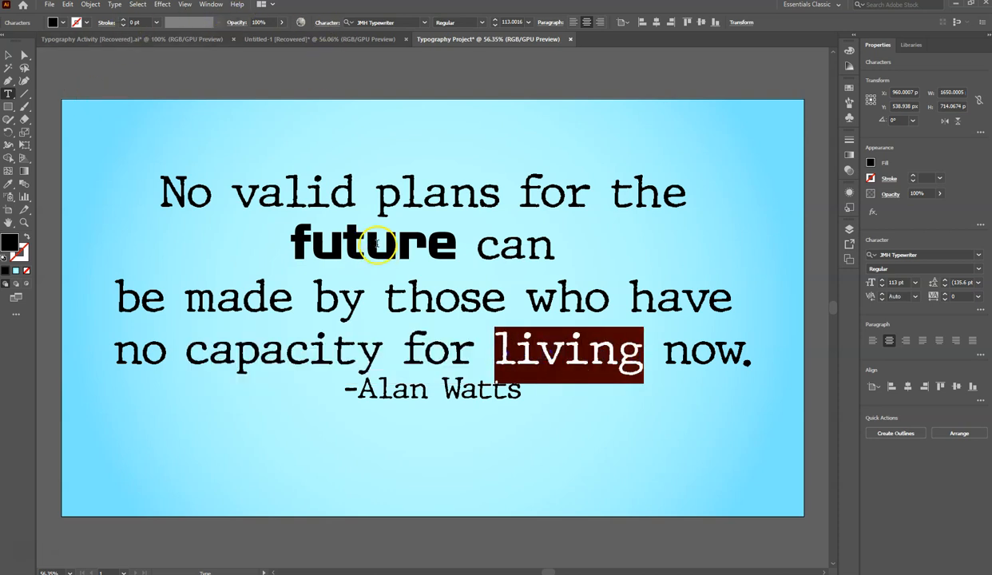
drag(311, 248, 410, 254)
drag(439, 252, 457, 252)
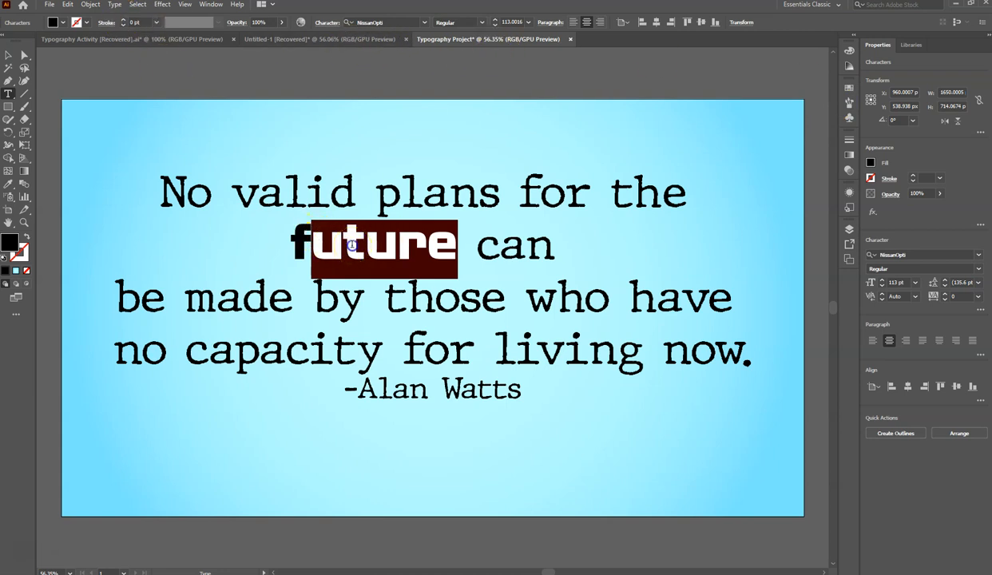
click(469, 266)
- Set the word "living" in the quote's last line in the NissanOpti font to match "future"
drag(503, 338, 641, 352)
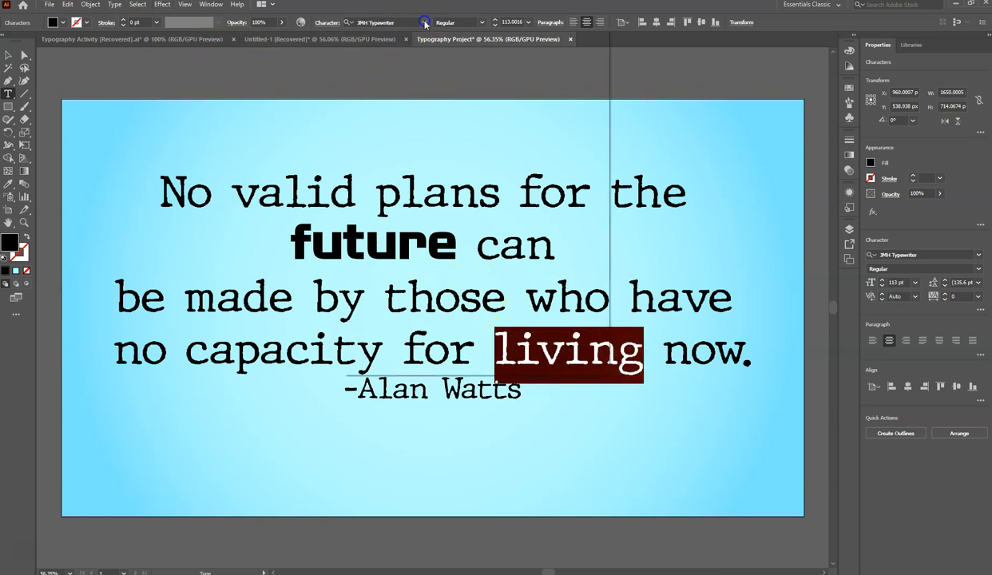
click(424, 22)
click(401, 77)
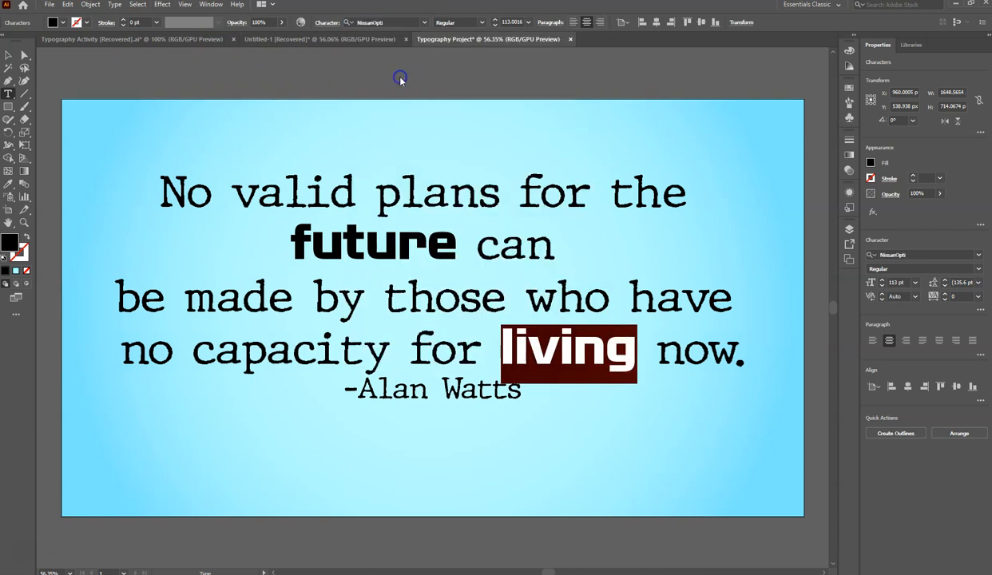
click(458, 342)
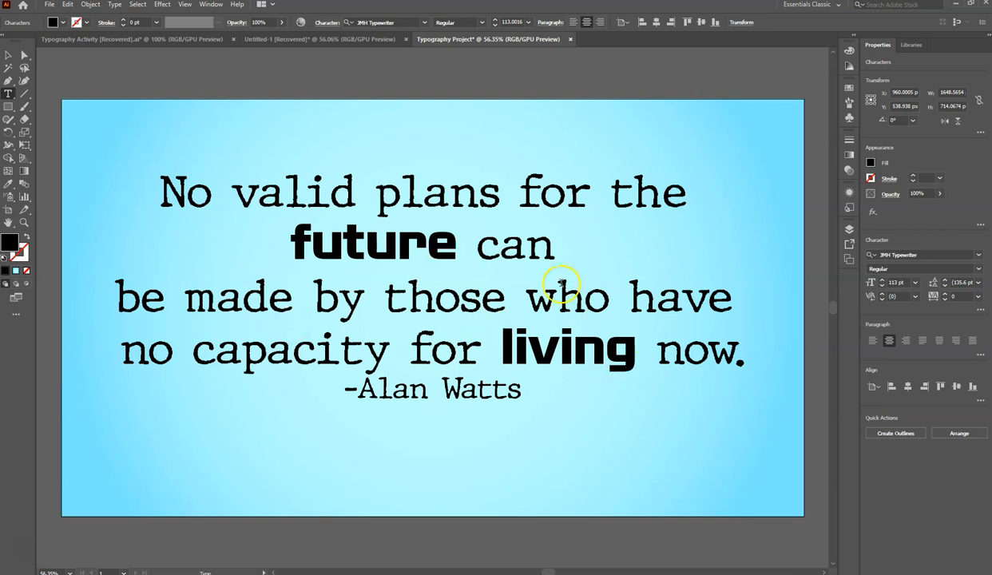
- Try a light yellow fill color on the word "future"
drag(454, 239, 284, 237)
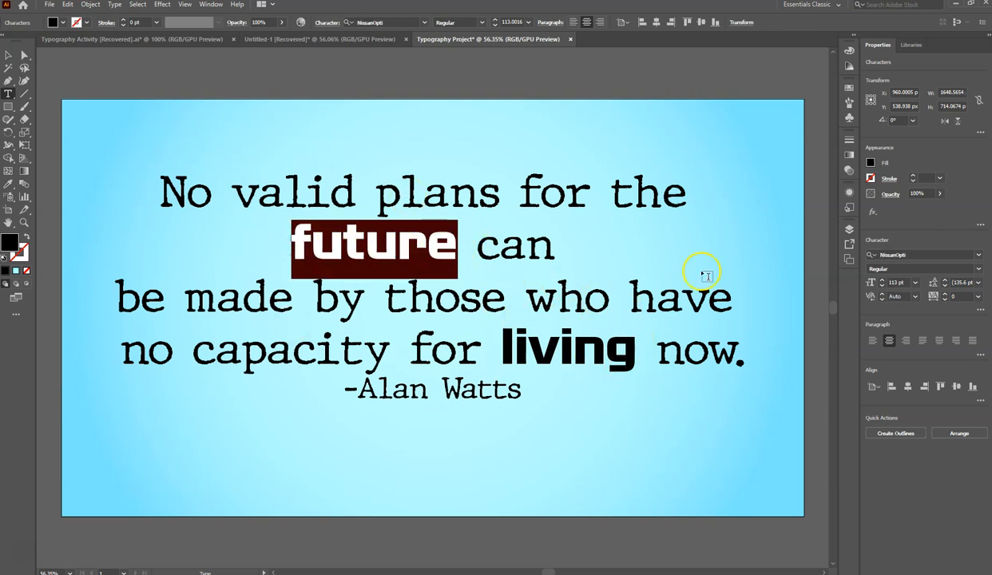
click(60, 22)
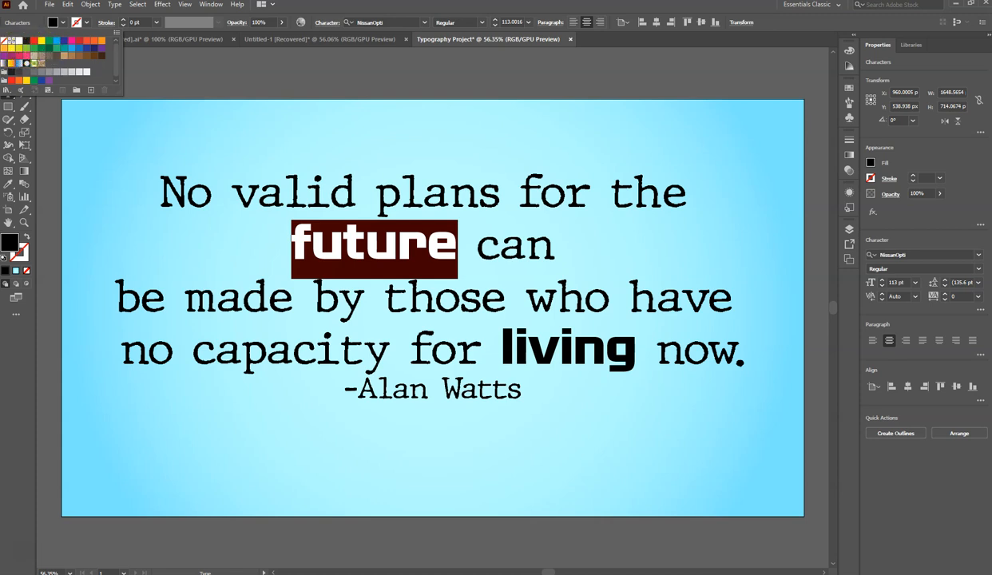
click(10, 47)
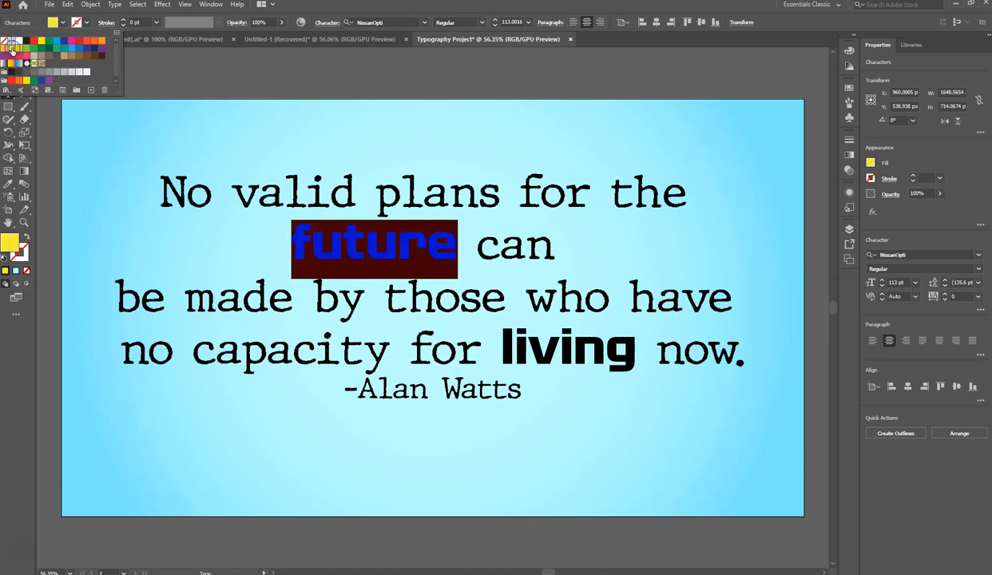
click(398, 249)
click(287, 244)
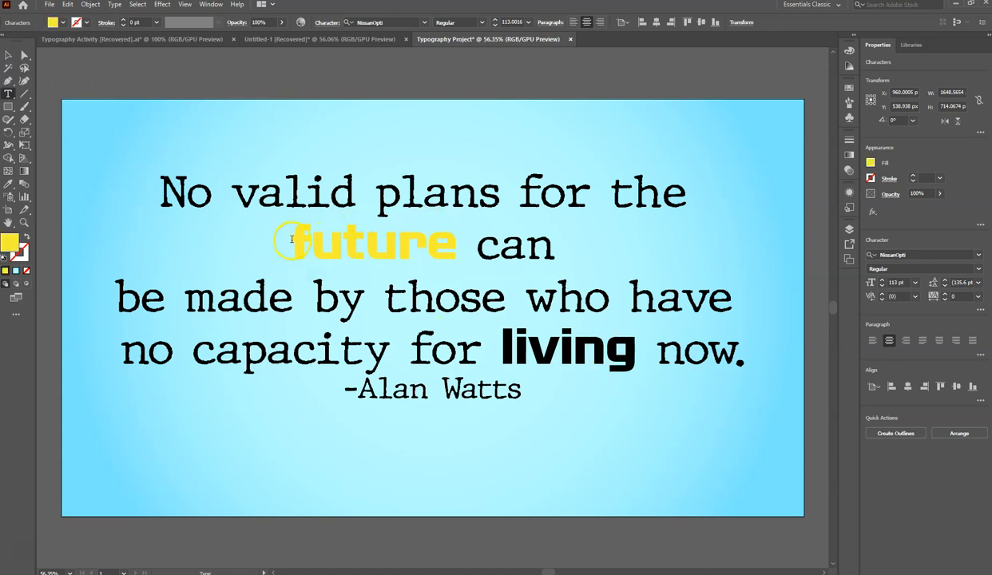
- Change the fill of the word "future" to the golden yellow swatch in the bright color group
drag(292, 238, 453, 253)
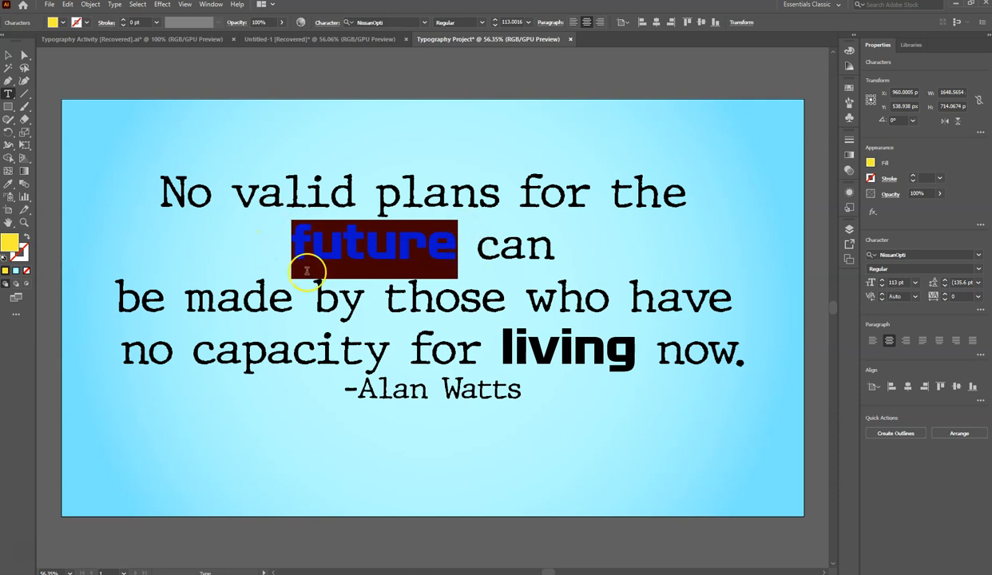
click(63, 24)
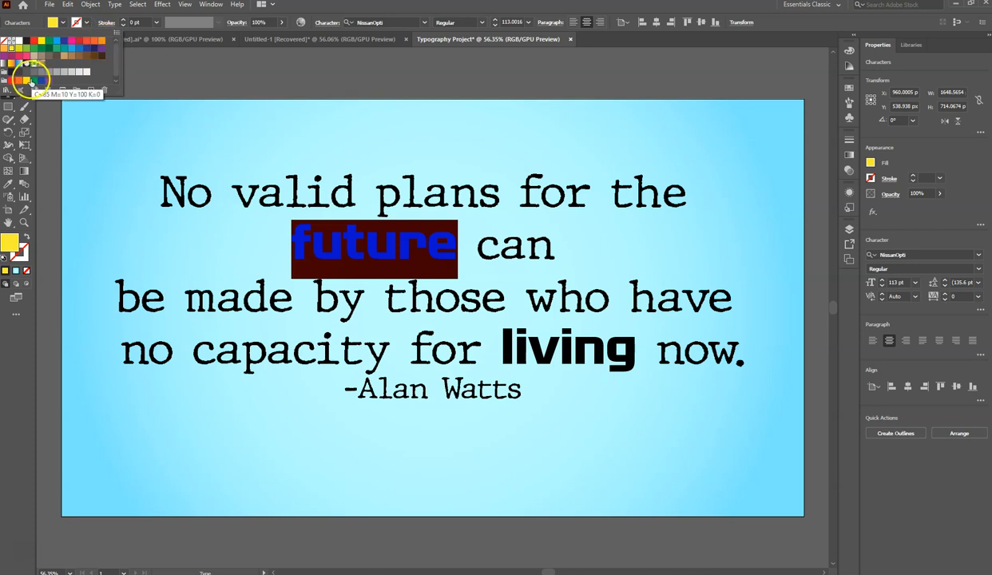
click(381, 259)
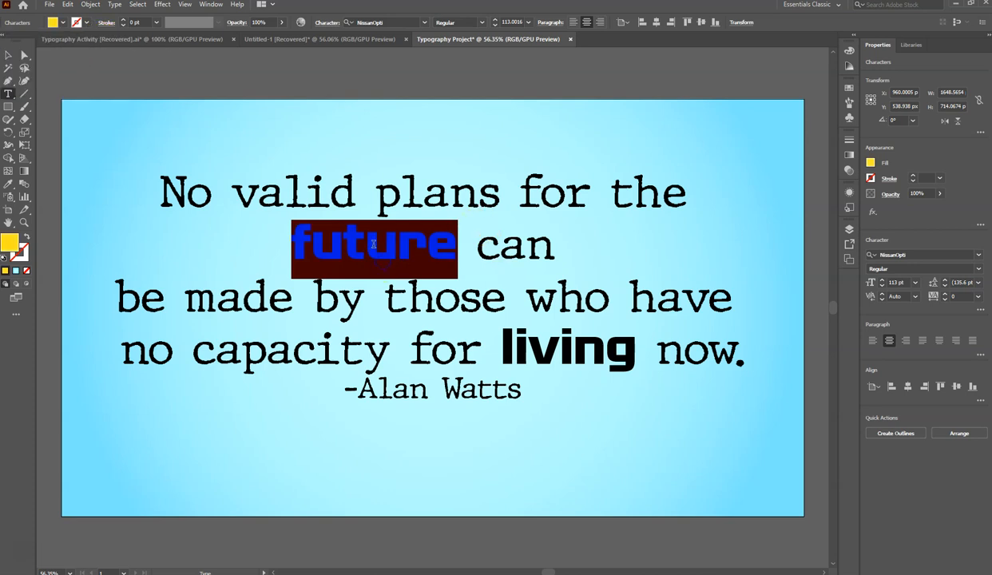
click(366, 240)
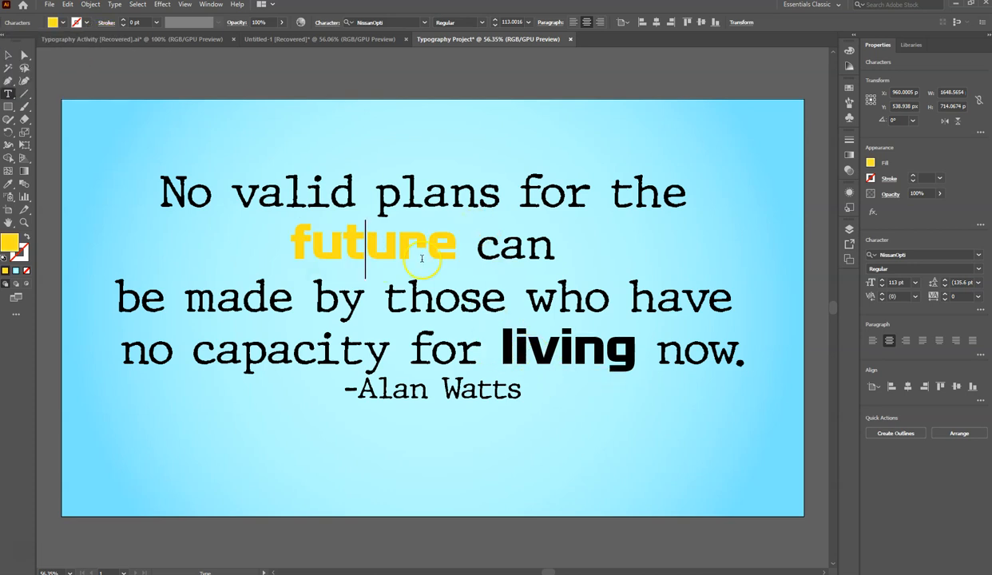
drag(294, 238, 449, 239)
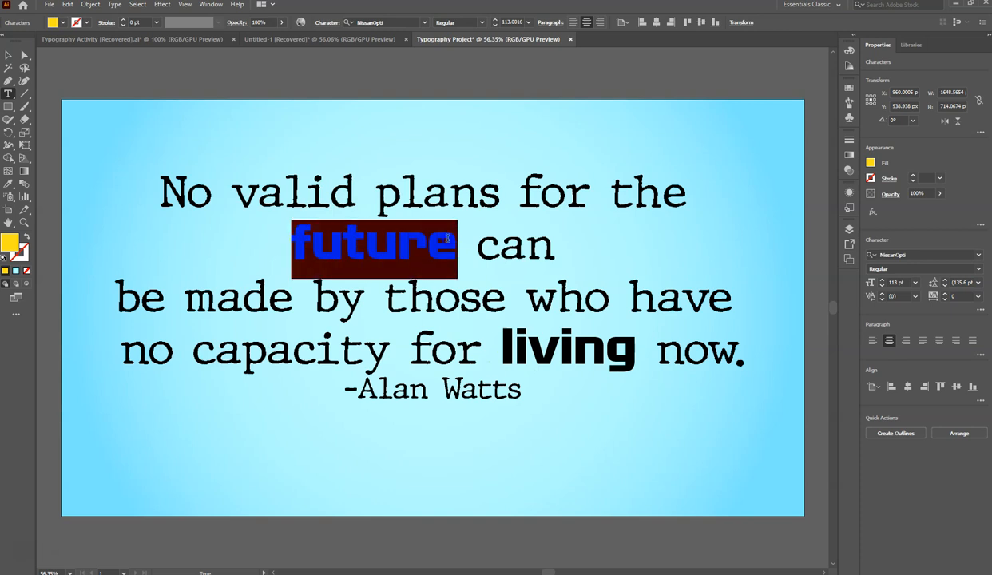
click(440, 243)
drag(294, 238, 455, 243)
- Fill the word "living" with the same golden yellow swatch as "future"
drag(504, 346, 626, 341)
click(61, 22)
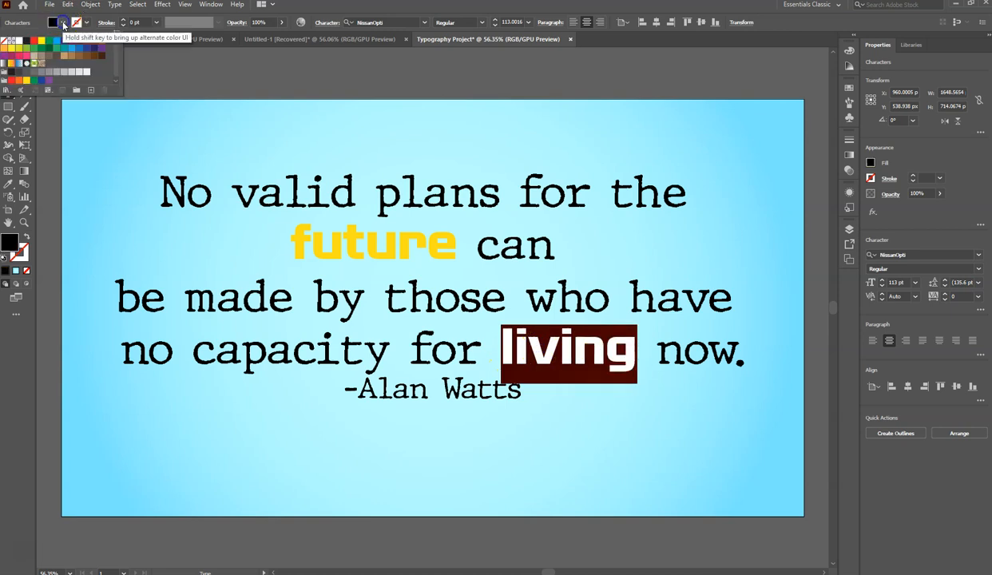
click(13, 48)
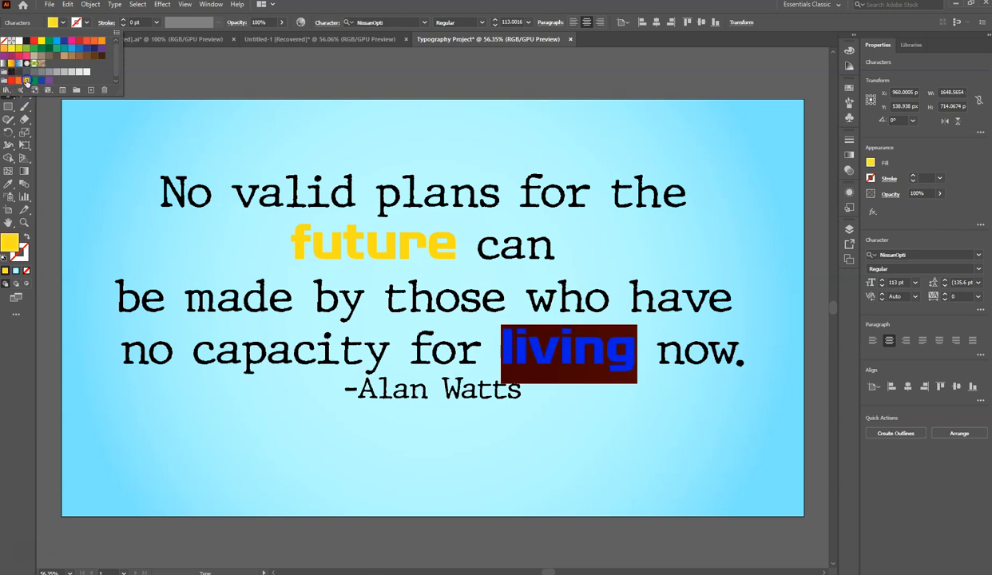
click(529, 344)
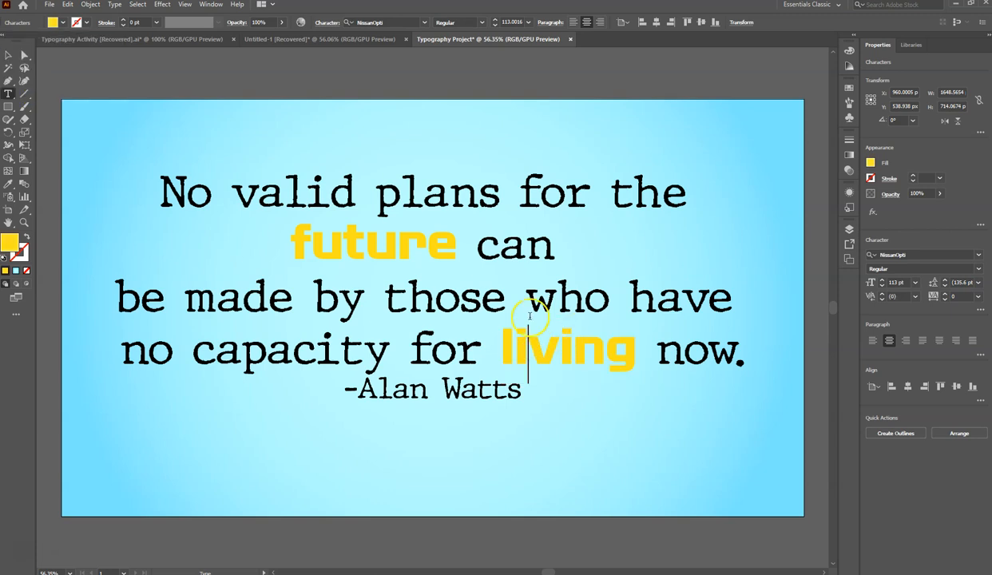
- Add a 2 pt black stroke around the word "future"
drag(295, 234, 457, 239)
click(124, 22)
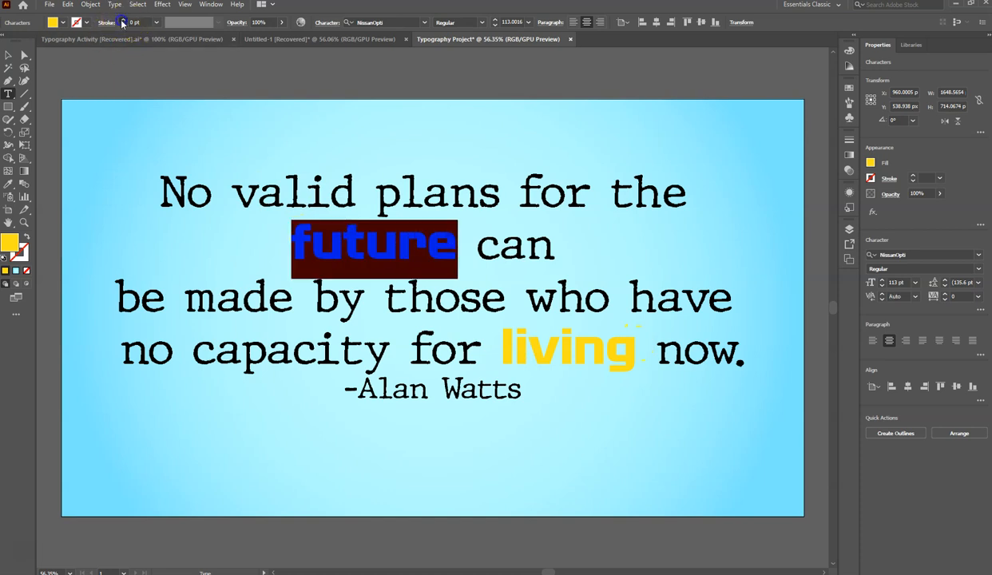
click(122, 22)
click(123, 22)
click(387, 242)
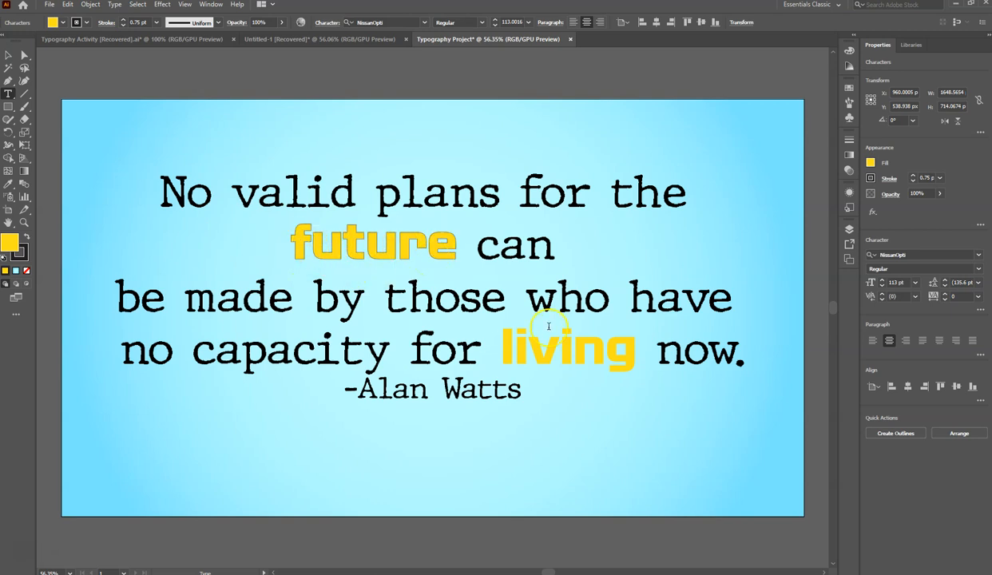
drag(296, 234, 450, 234)
click(122, 20)
click(122, 20)
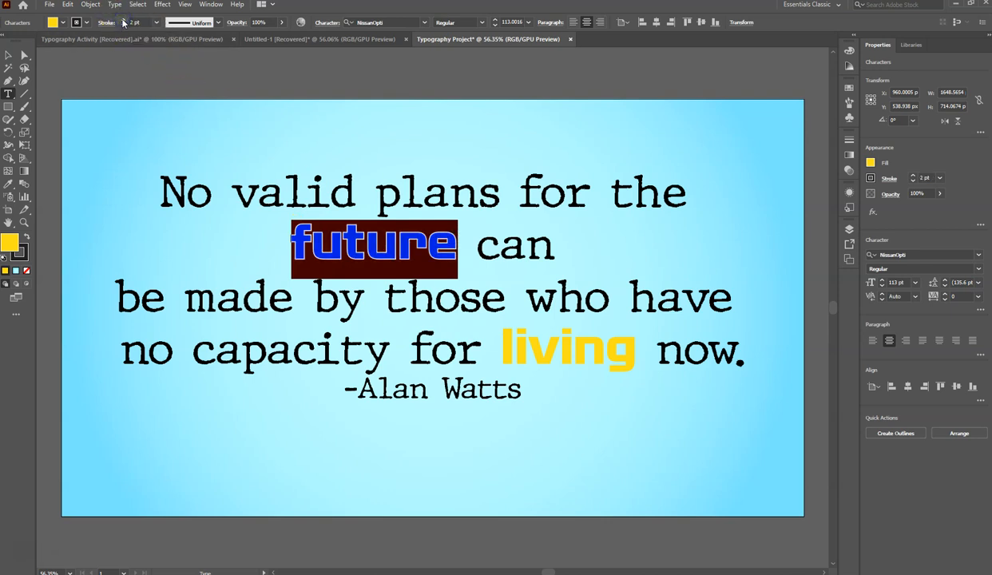
- Add a 2 pt black stroke around the word "living" to match "future"
click(502, 340)
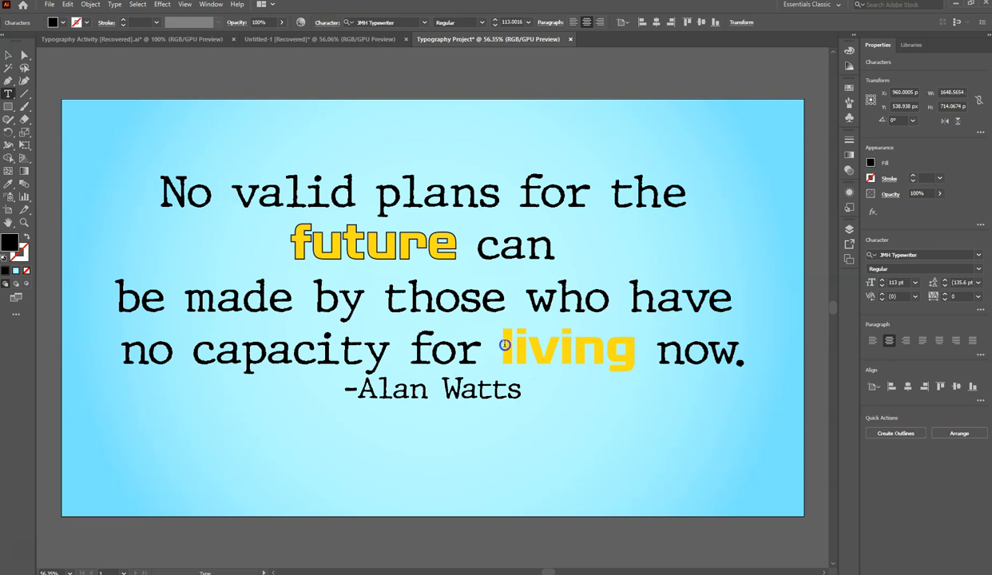
drag(502, 340, 637, 350)
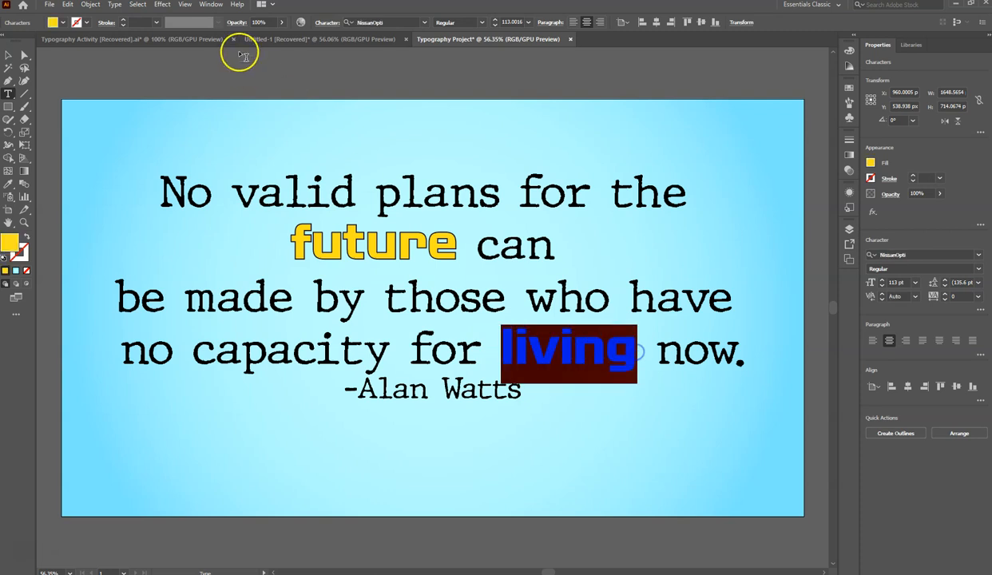
click(124, 21)
click(125, 23)
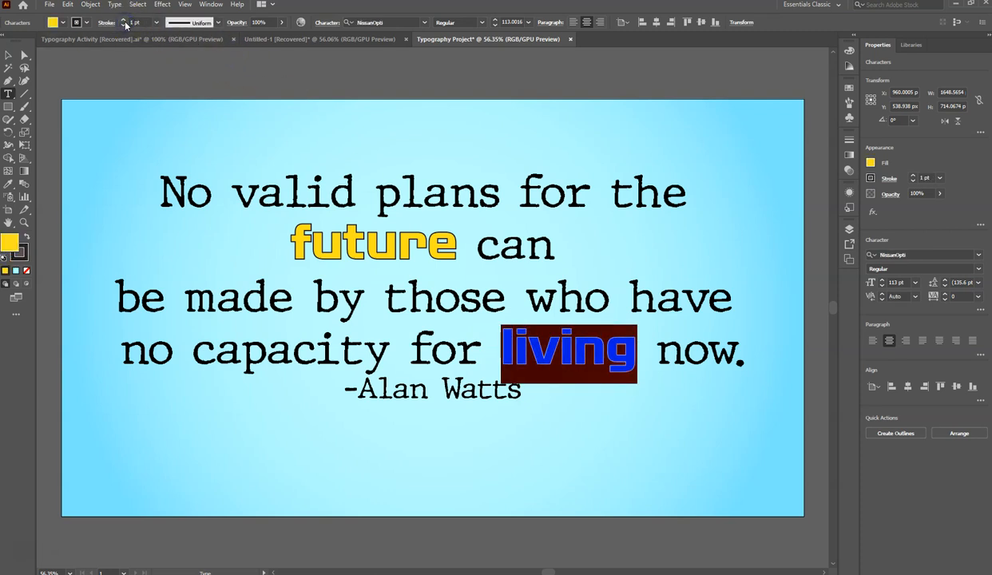
click(124, 22)
click(432, 310)
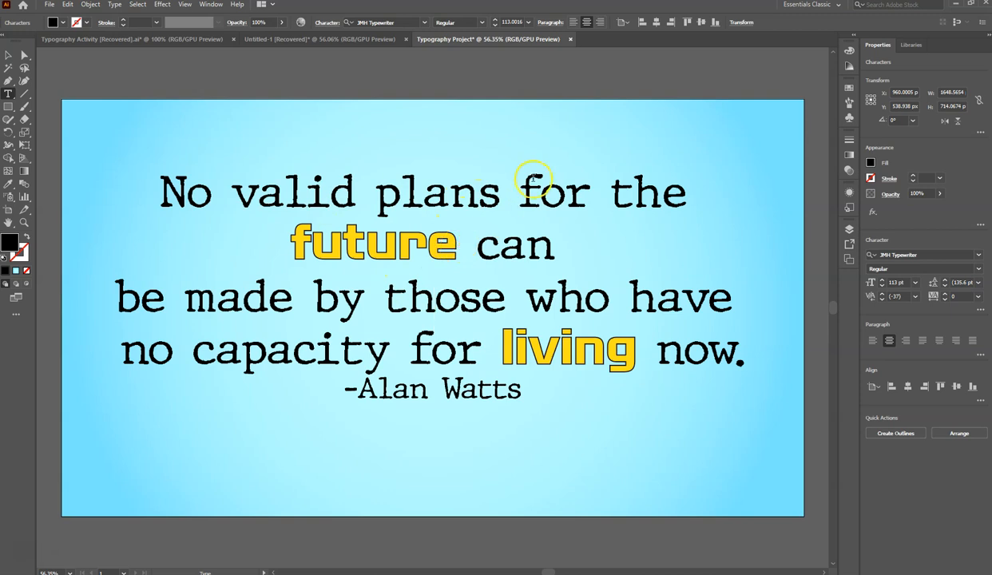
- Increase the font size of the word "future" to 132 pt
drag(453, 242, 288, 233)
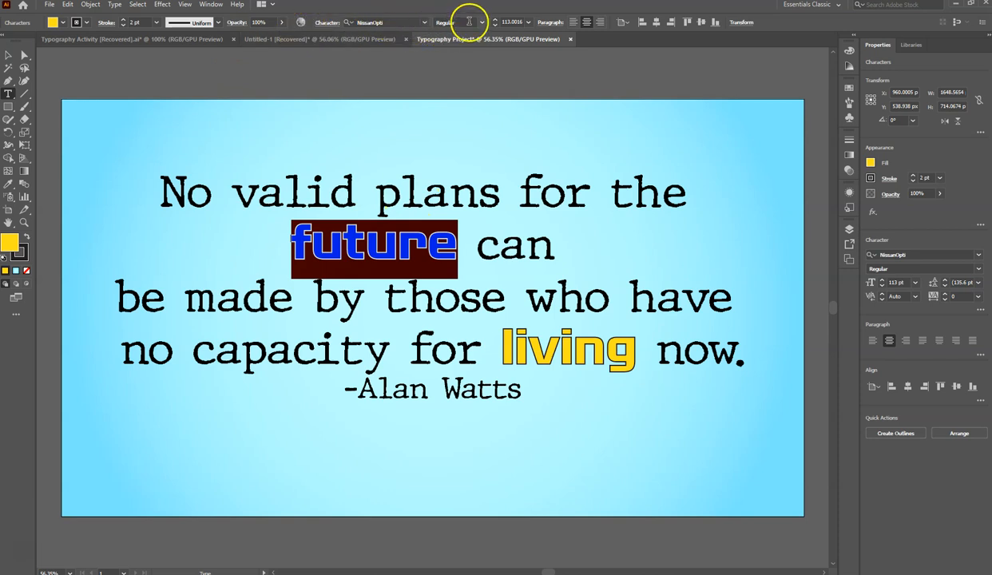
click(496, 21)
click(496, 22)
click(496, 21)
click(496, 21)
click(496, 22)
click(496, 22)
click(497, 21)
click(496, 21)
click(496, 22)
click(496, 22)
click(496, 21)
click(496, 21)
click(496, 22)
click(496, 21)
click(496, 22)
click(496, 22)
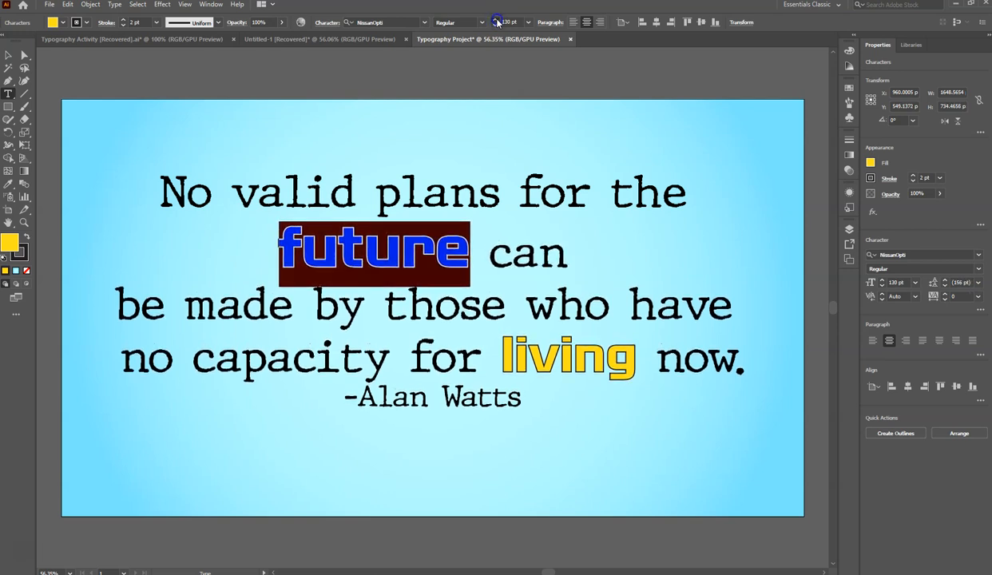
click(496, 22)
click(496, 22)
- Increase the font size of the word "living" to 132 pt to match "future"
drag(500, 360, 637, 361)
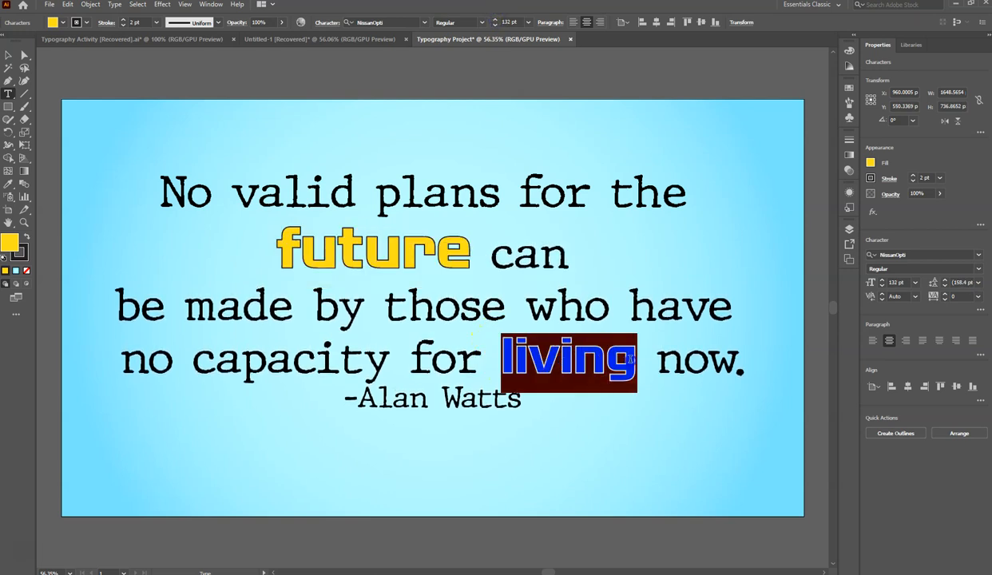
click(495, 20)
click(495, 20)
click(496, 20)
click(495, 20)
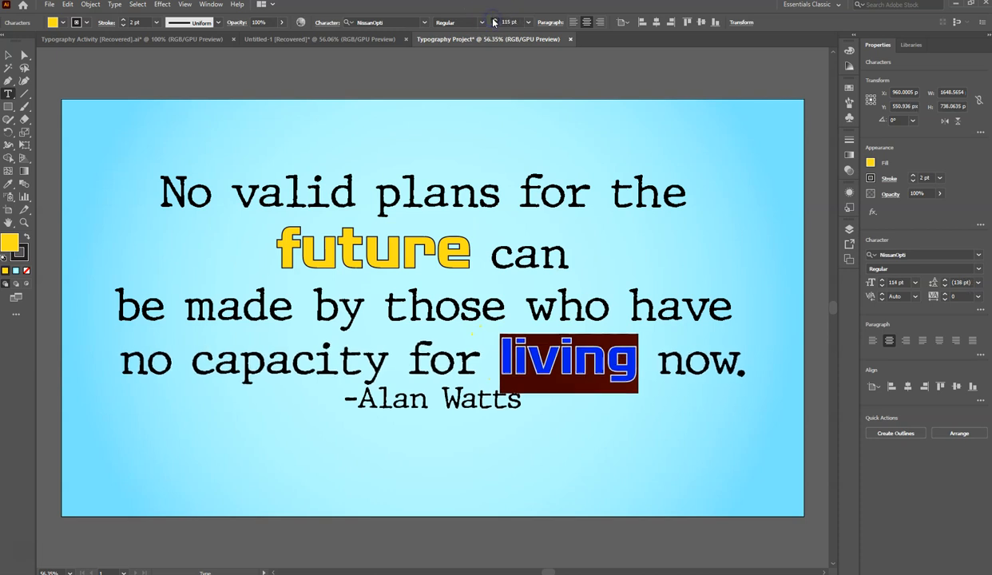
click(495, 20)
click(495, 20)
click(495, 20)
click(495, 20)
click(495, 20)
click(495, 20)
click(495, 20)
click(494, 20)
click(495, 20)
drag(279, 249, 456, 253)
drag(493, 364, 645, 365)
click(495, 19)
click(495, 19)
click(495, 20)
click(495, 19)
click(495, 19)
click(495, 19)
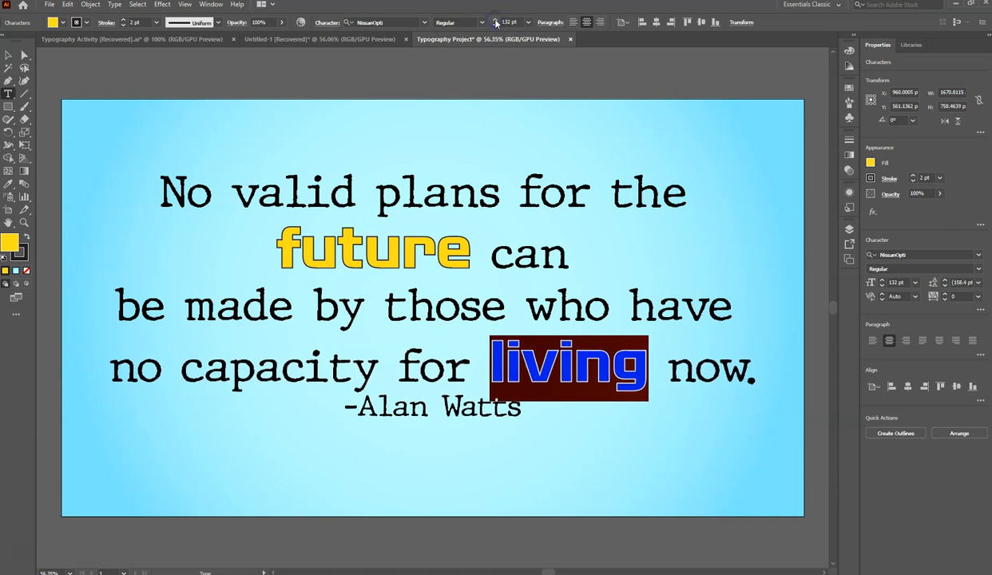
click(435, 314)
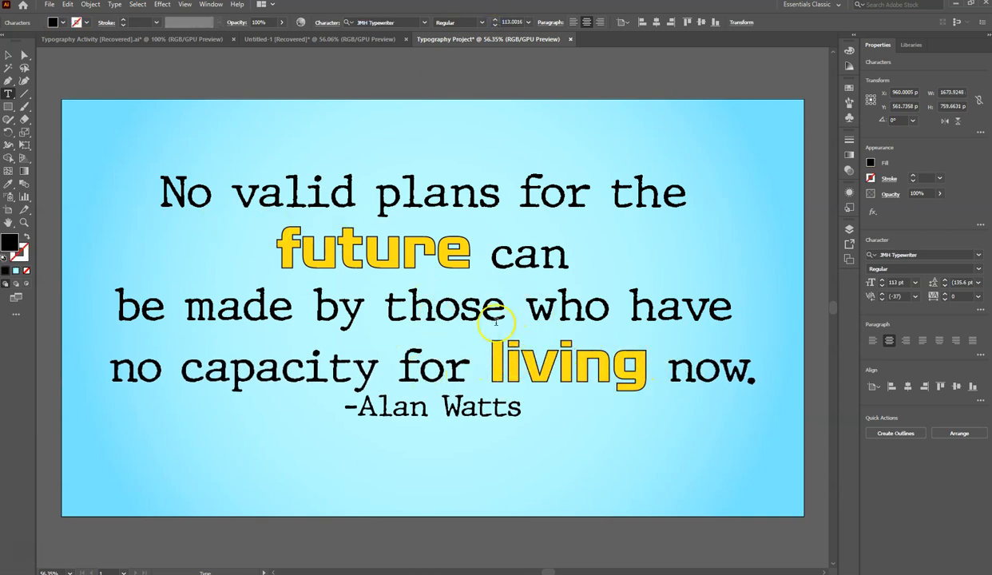
- Join the "be made by those who have" line to the line above and left-align the whole quote
click(117, 304)
key(BackSpace)
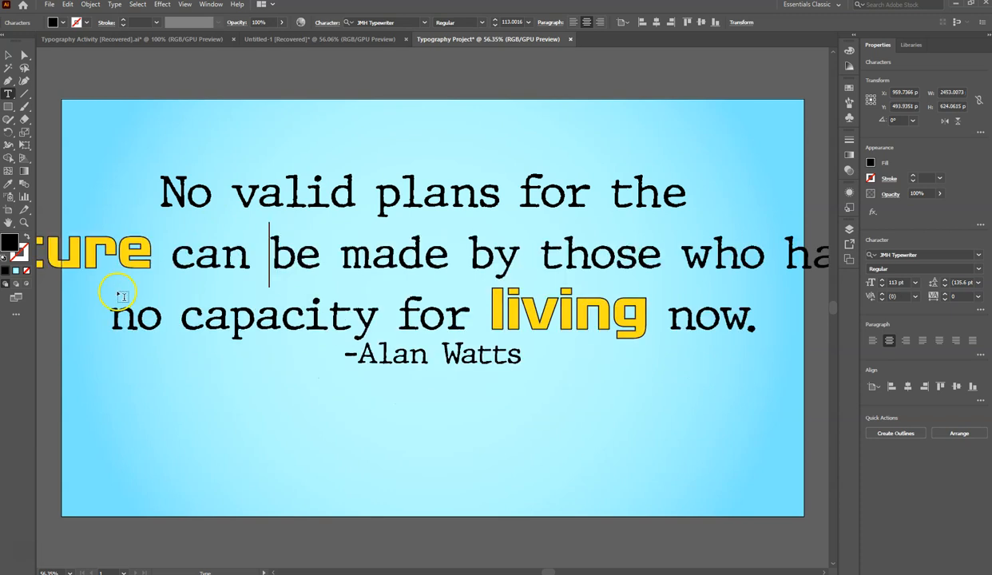
click(533, 357)
click(521, 356)
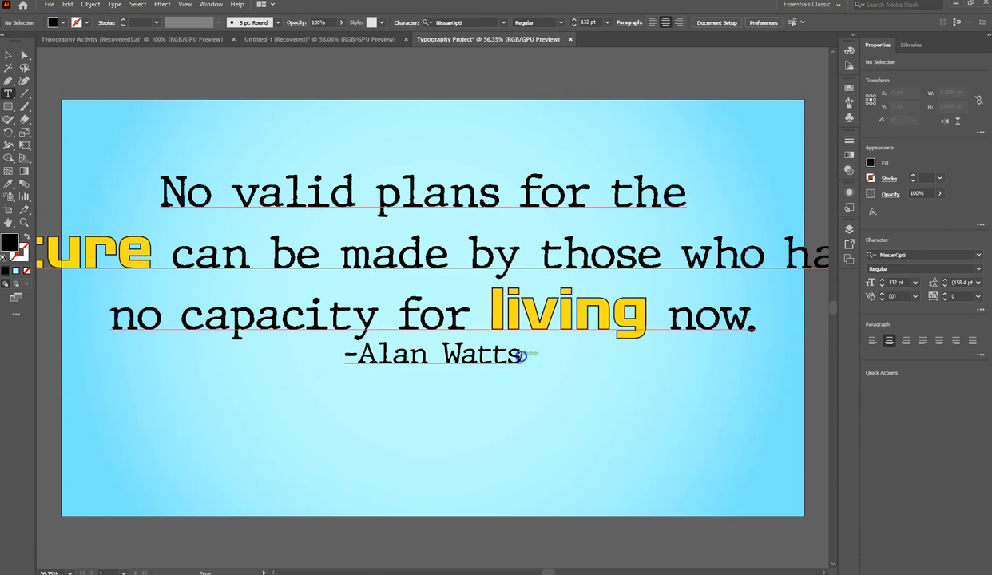
key(ctrl+a)
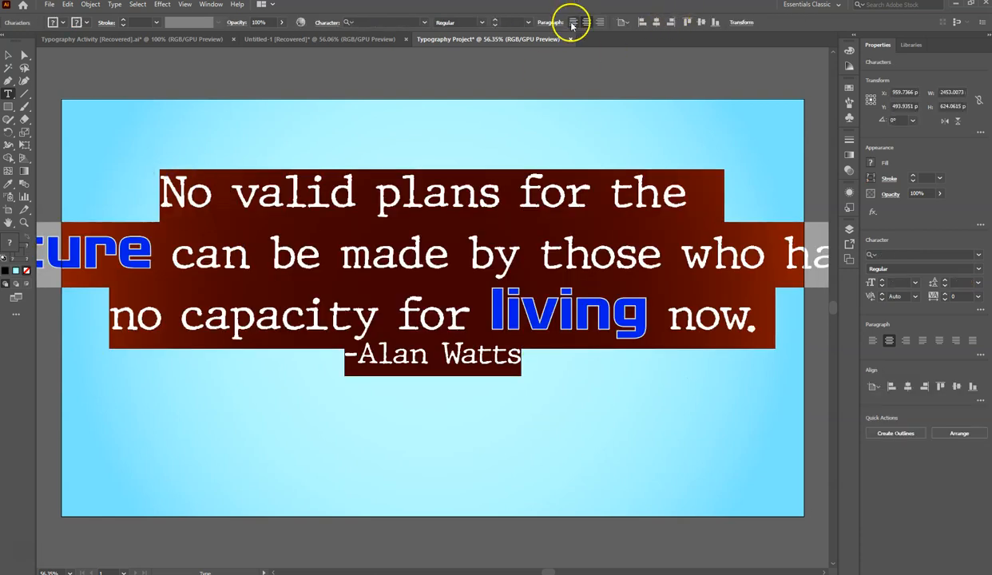
click(572, 22)
- Move the quote to the left side of the artboard and start a new line at "by those who have"
click(8, 55)
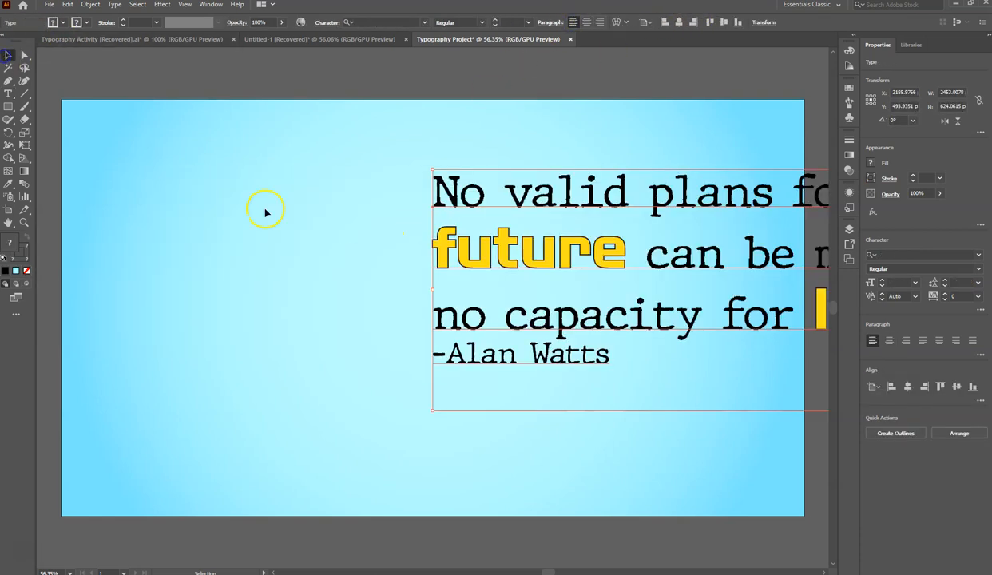
drag(442, 248, 113, 249)
click(8, 93)
click(394, 226)
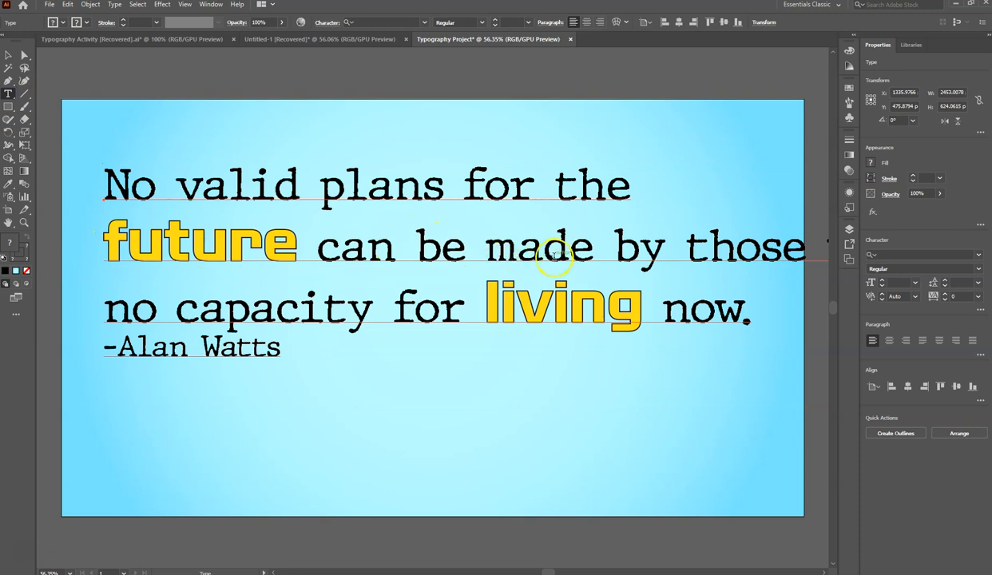
click(613, 248)
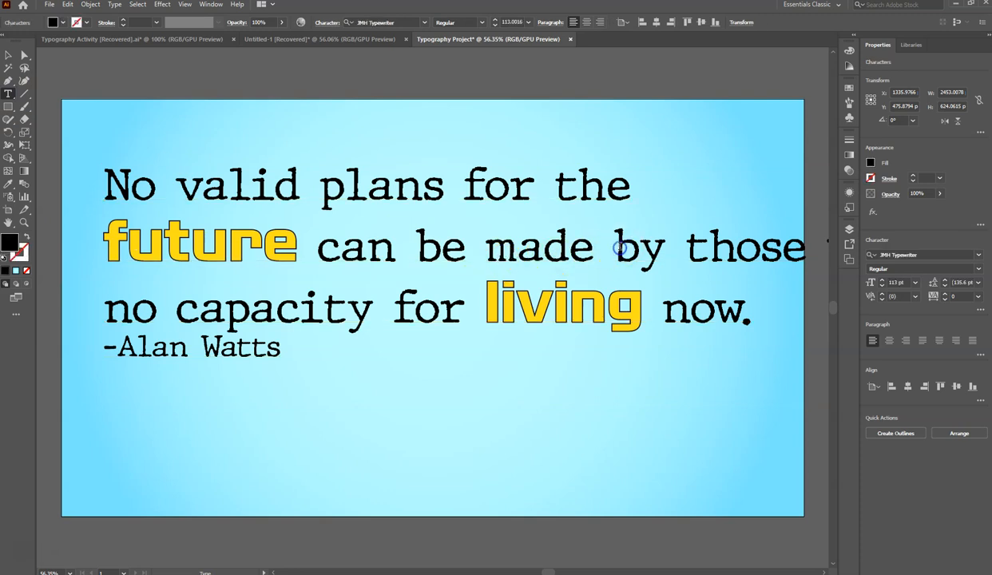
key(BackSpace)
key(Return)
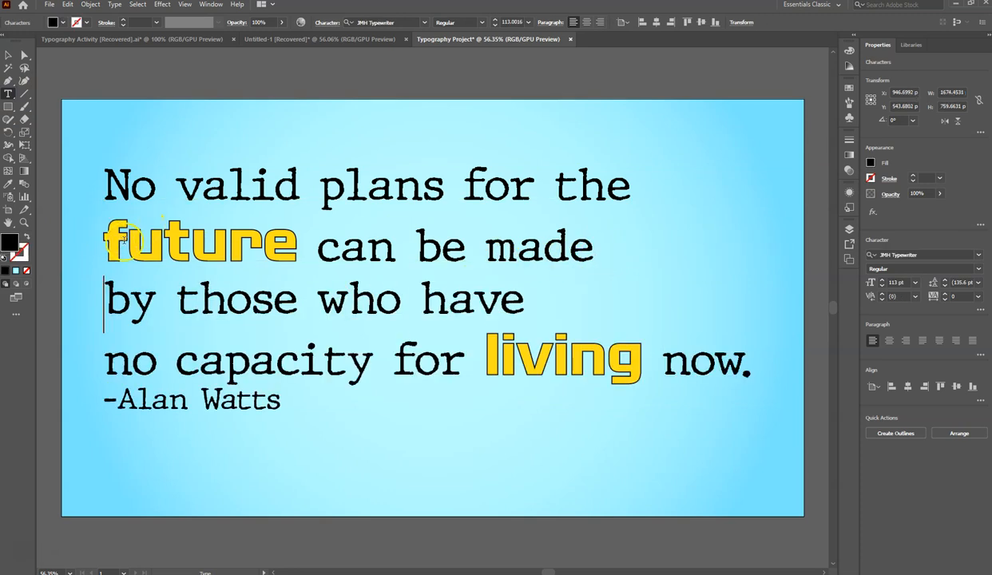
- Move the word "the" down in front of "future" and reduce the gap between the two words
click(104, 239)
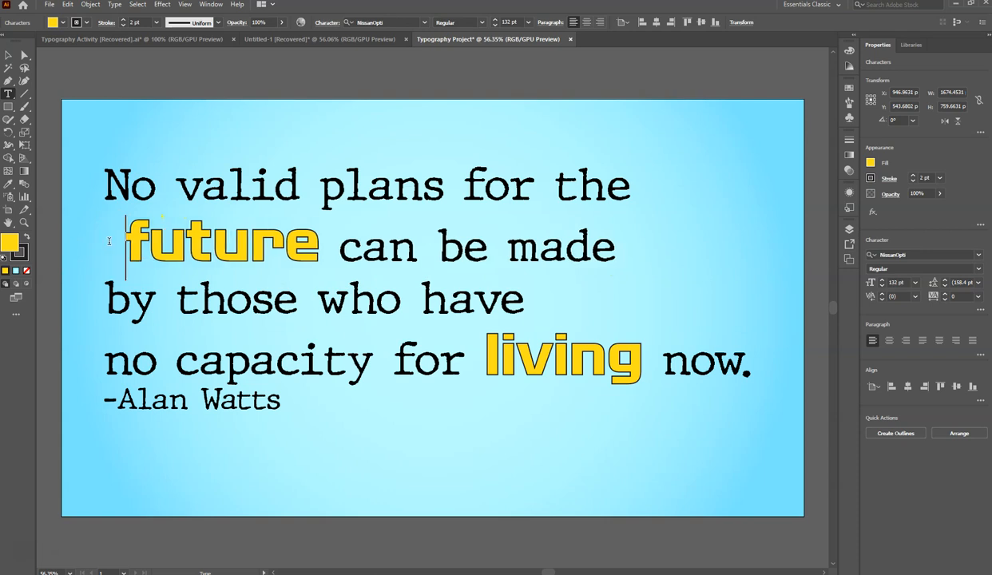
click(553, 186)
key(Return)
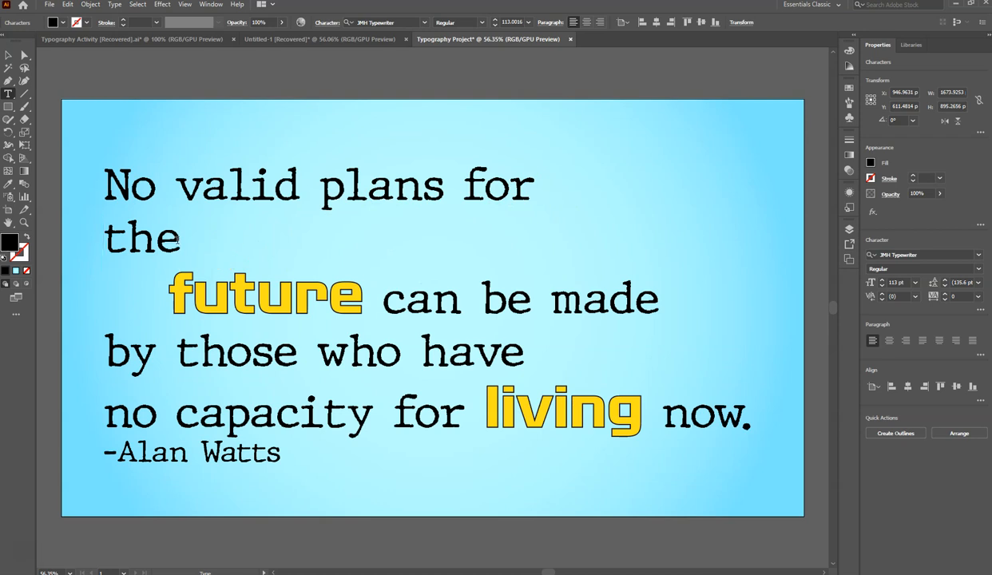
key(Delete)
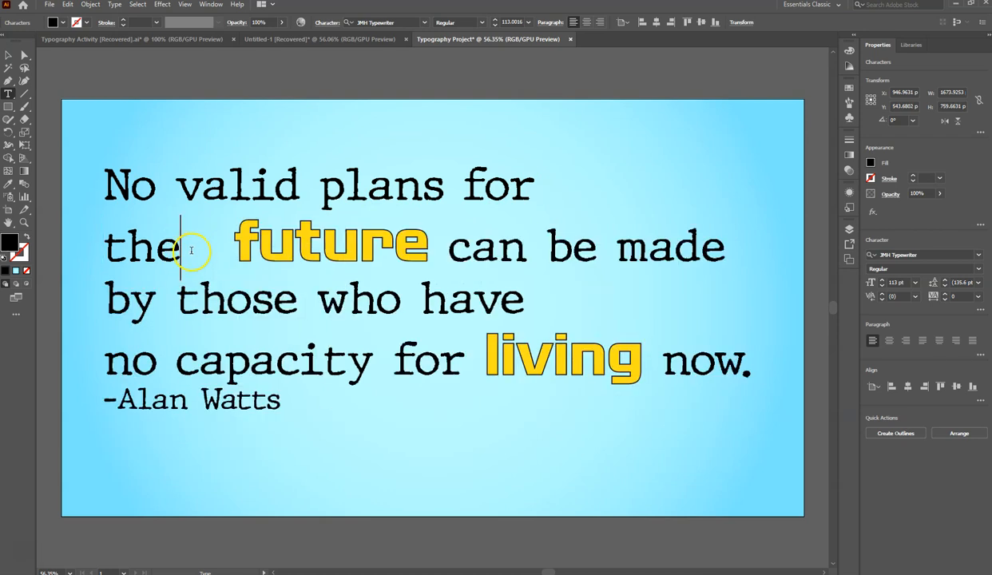
key(Delete)
key(Delete)
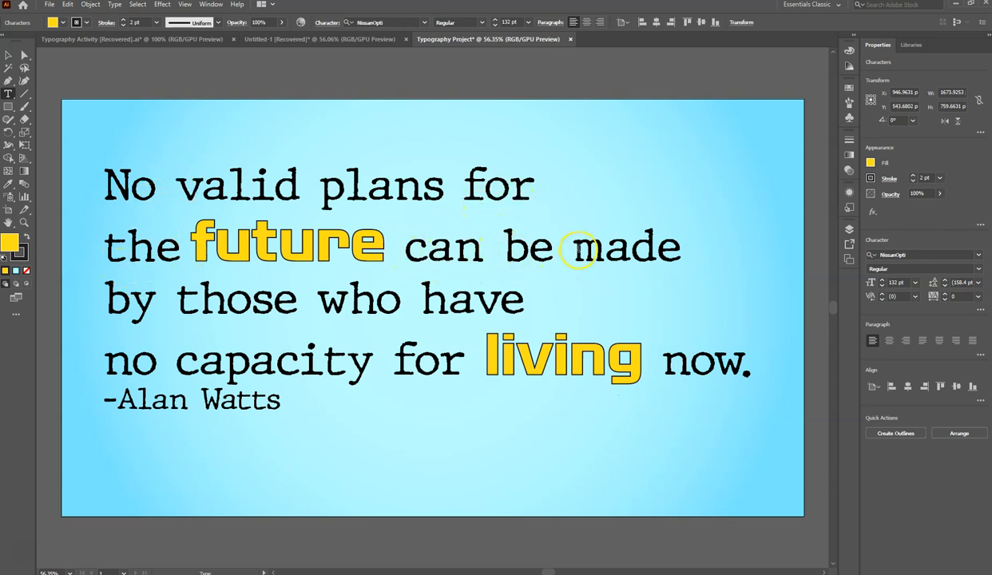
- Move "be made" down to join the "by those who have" line and indent the "the future can" line with spaces
click(576, 250)
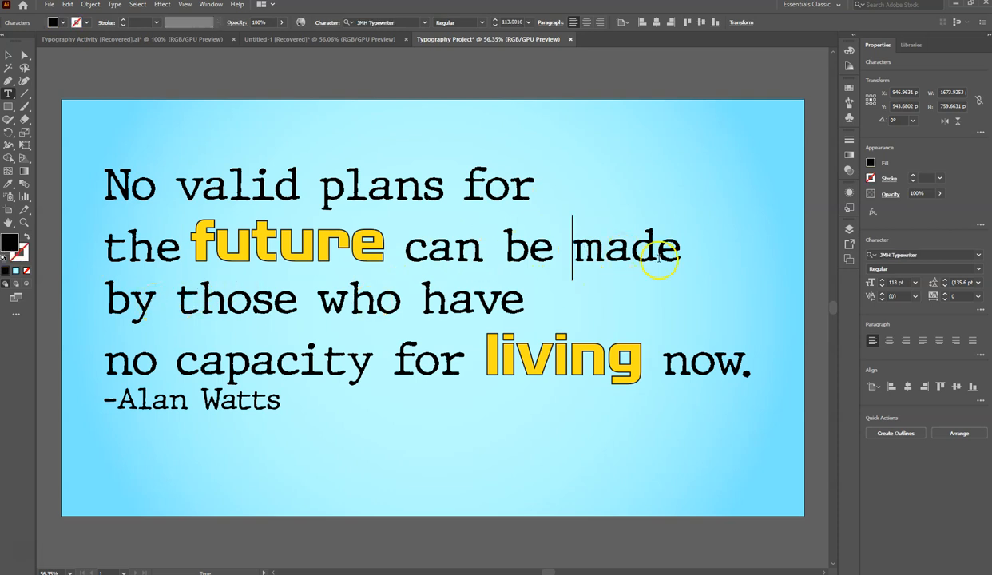
click(505, 250)
key(Return)
click(103, 244)
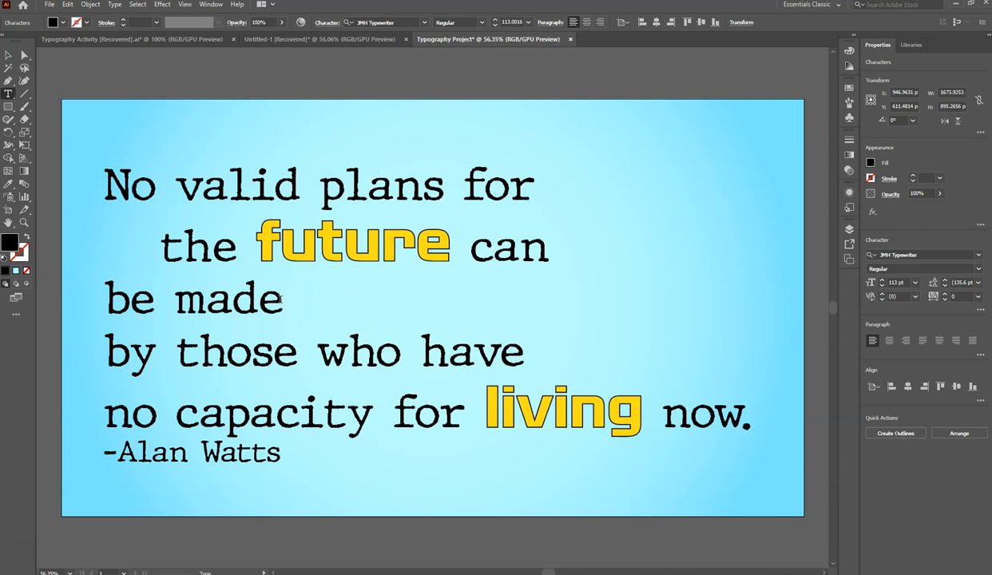
key(Delete)
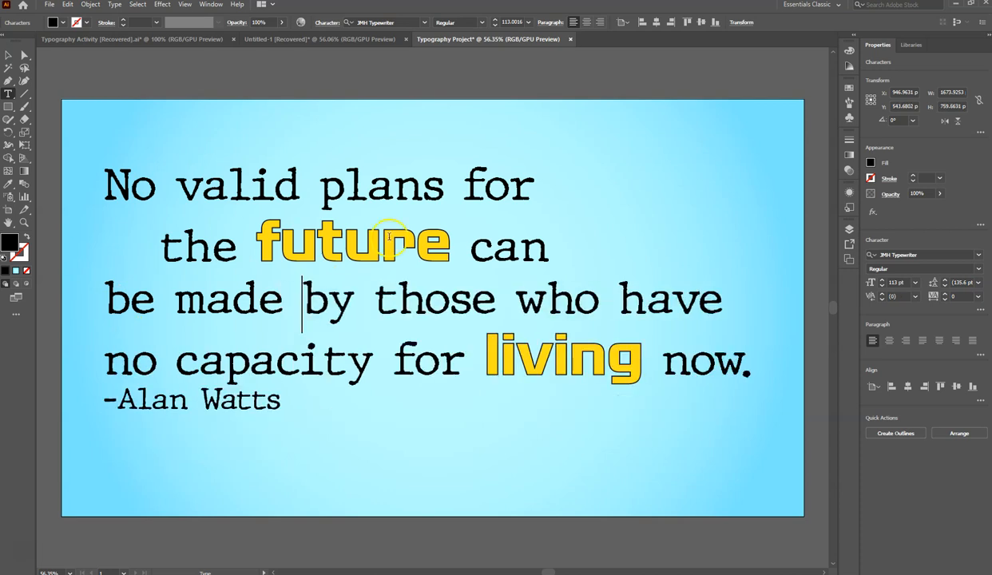
- Move the word "for" down to the indented second line, in front of "the future can", removing the extra spaces
click(468, 180)
key(BackSpace)
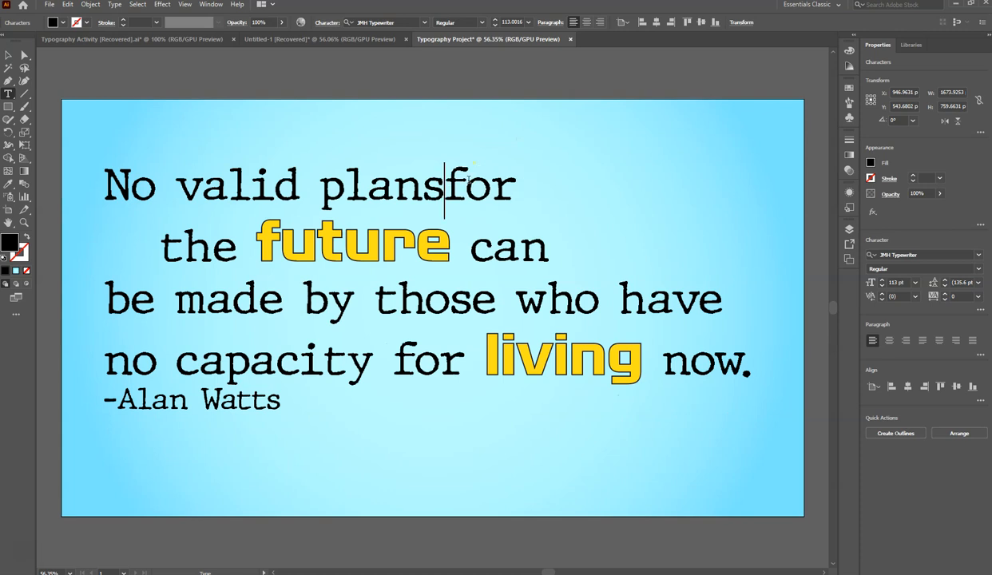
key(Return)
key(Right)
key(Right)
key(Right)
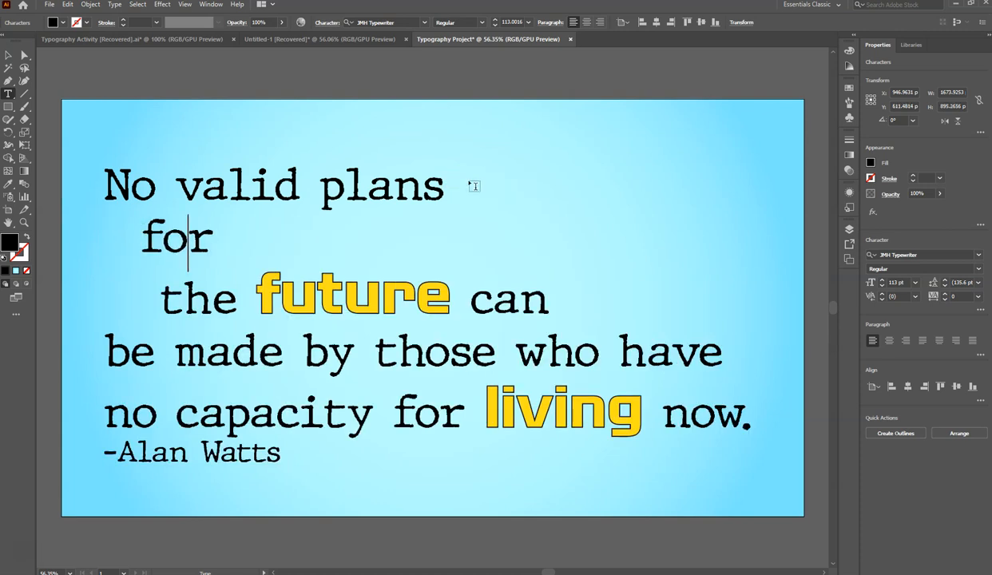
key(Delete)
key(Delete)
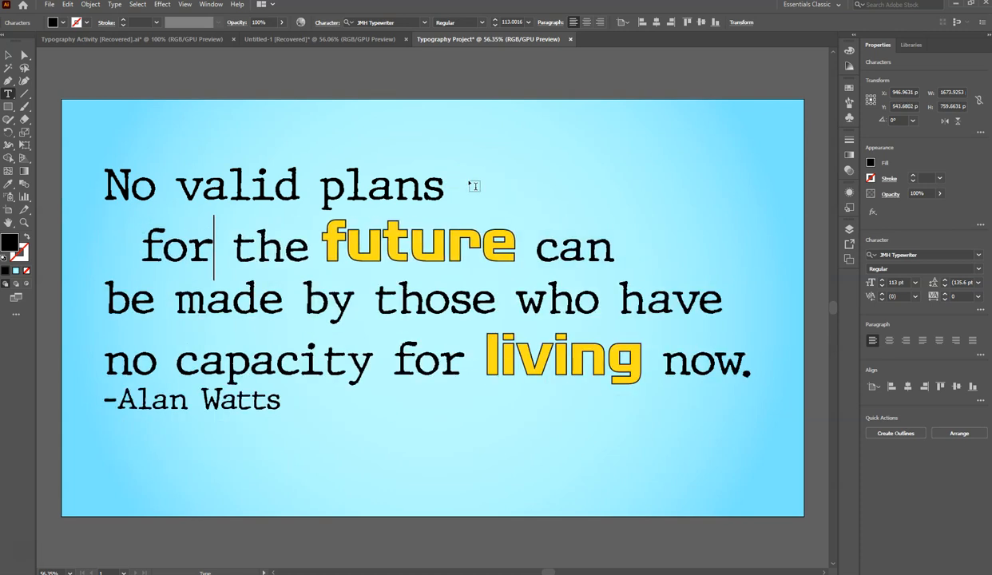
key(Delete)
- Move the word "can" down to the start of the "be made by those who have" line
click(540, 253)
key(Return)
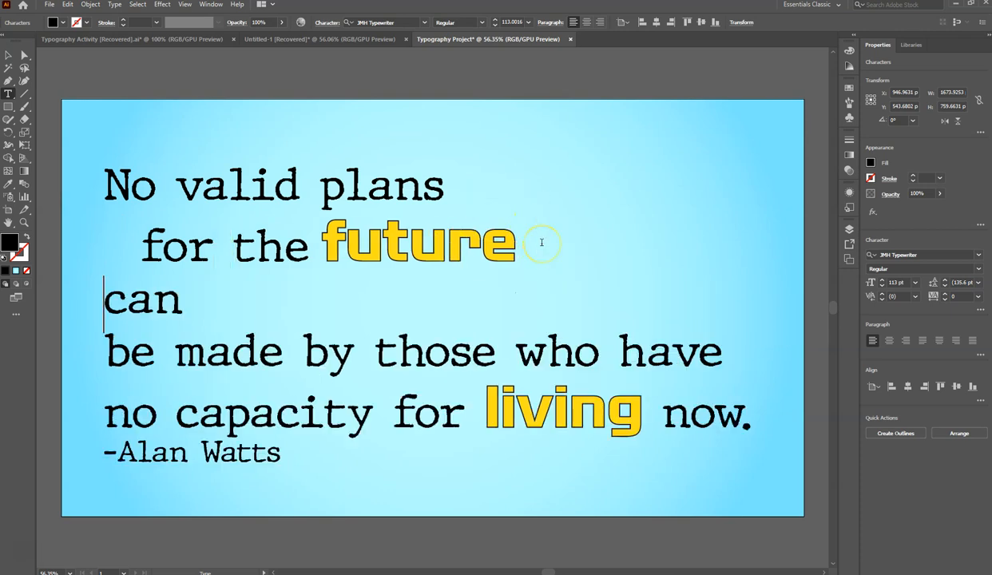
key(Right)
key(Right)
key(Right)
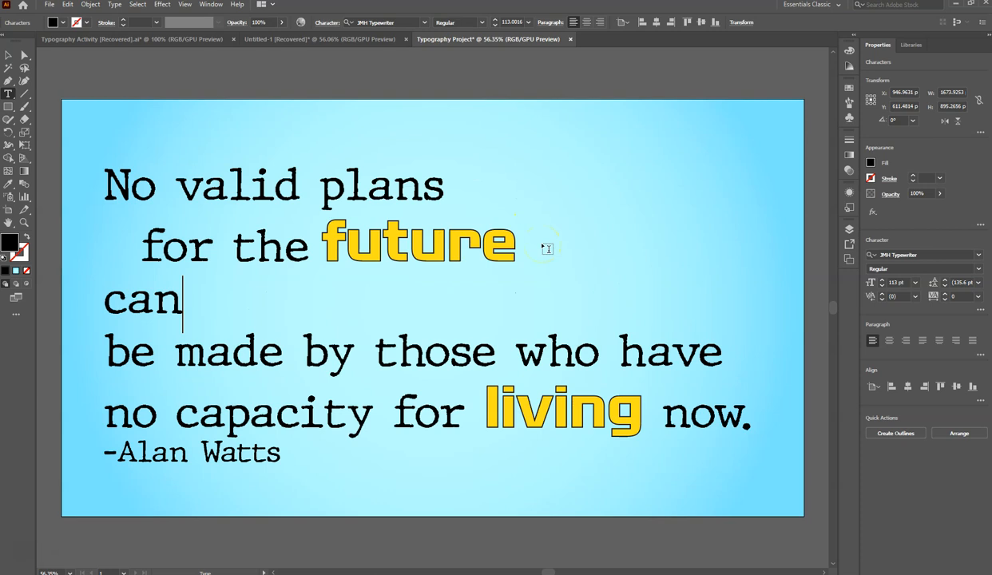
key(Delete)
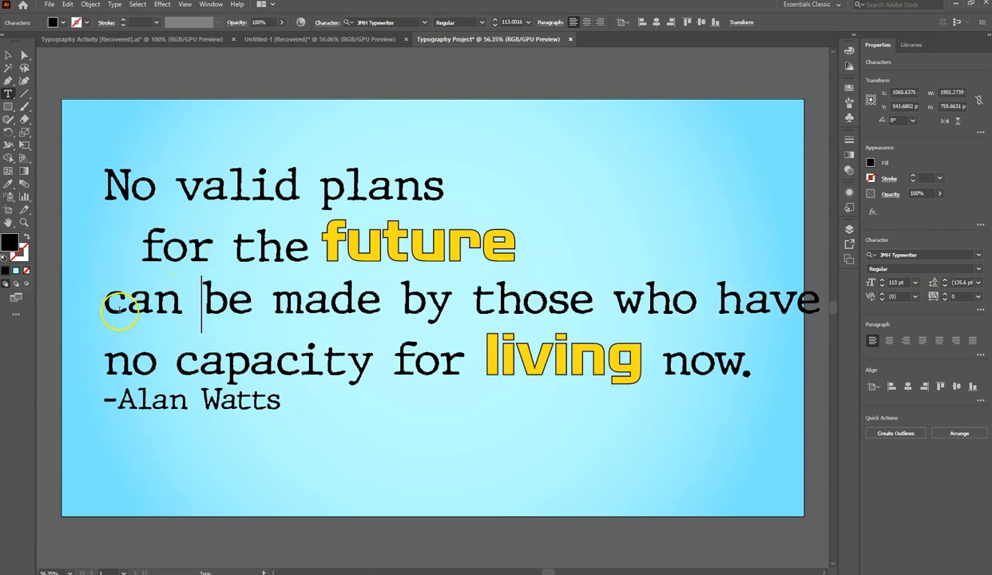
- Indent the "can be made by those who have" line and the "No valid plans" line with spaces
click(102, 302)
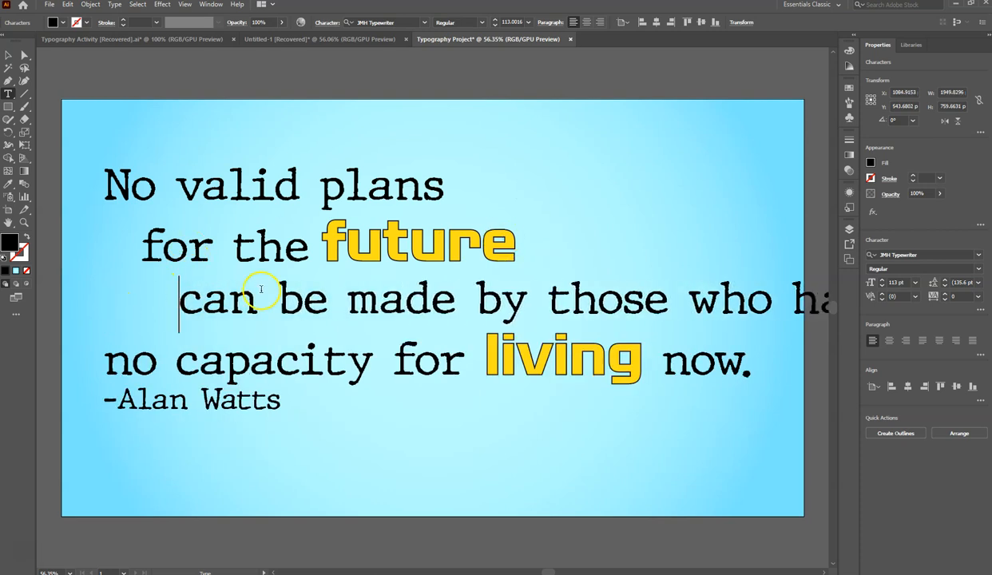
click(90, 183)
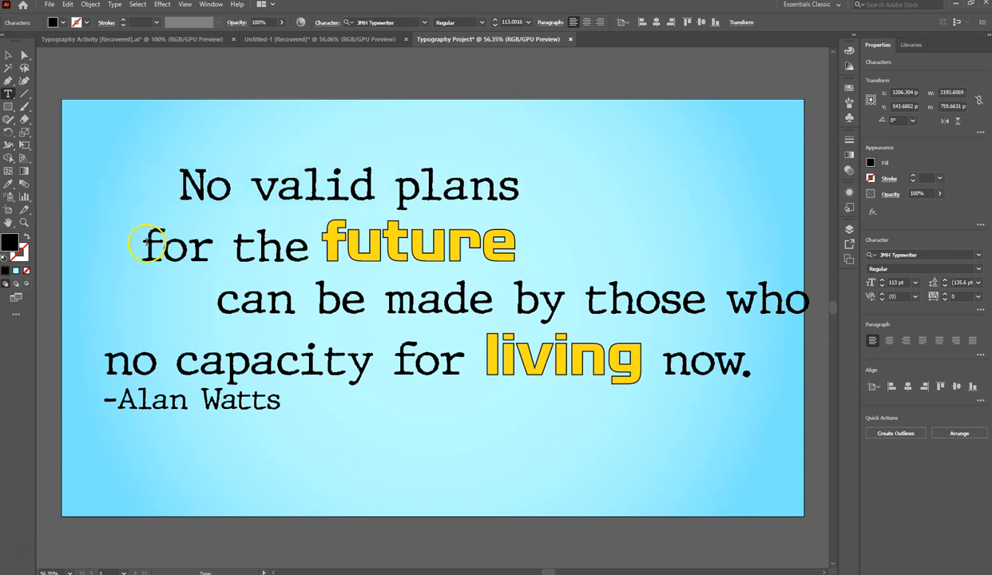
- Indent the "for the future" line further with spaces and break the line below before "who have"
click(146, 242)
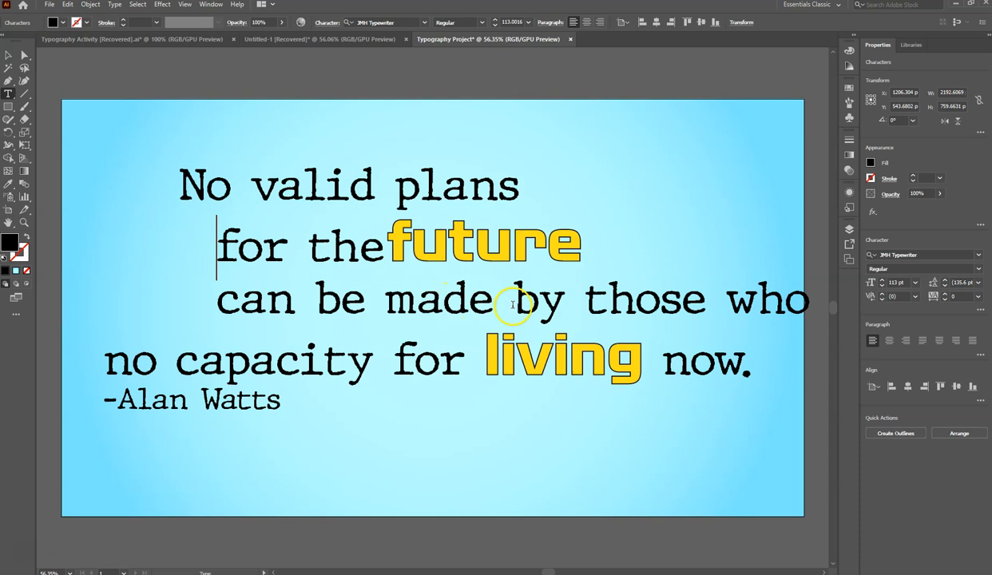
click(730, 300)
key(Return)
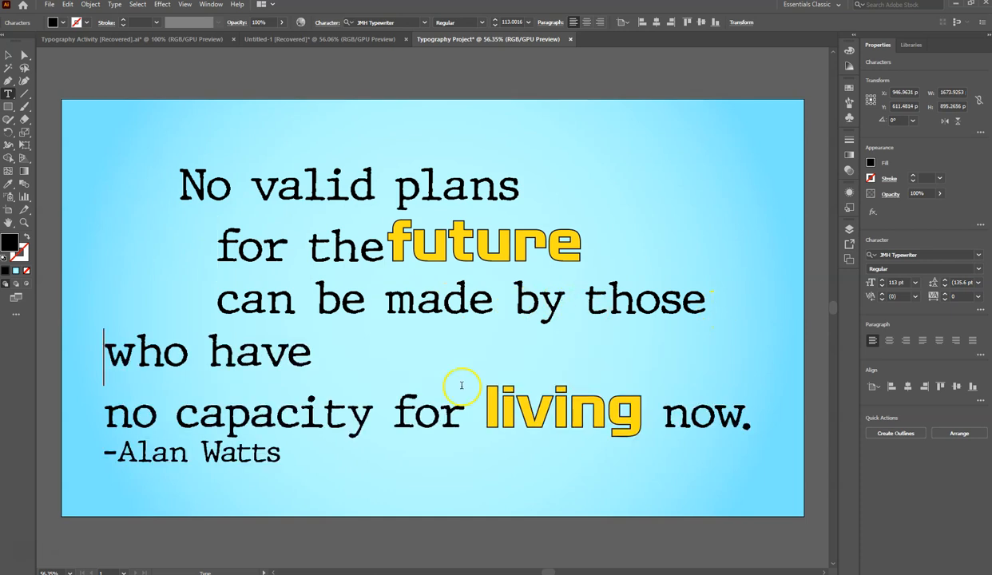
- Join "no capacity" to the "who have" line and put "for living now." on its own line
click(316, 358)
key(Delete)
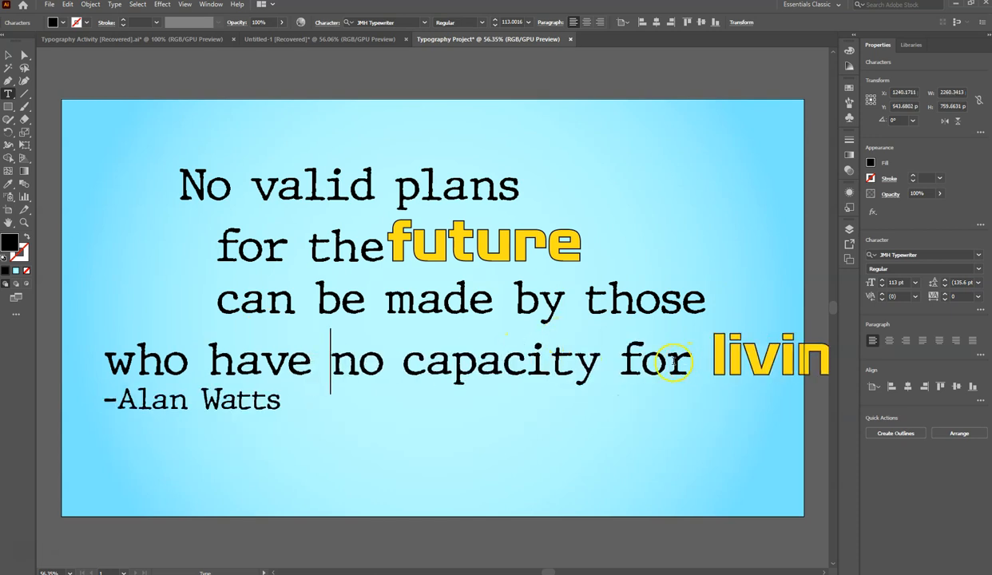
click(620, 359)
key(Return)
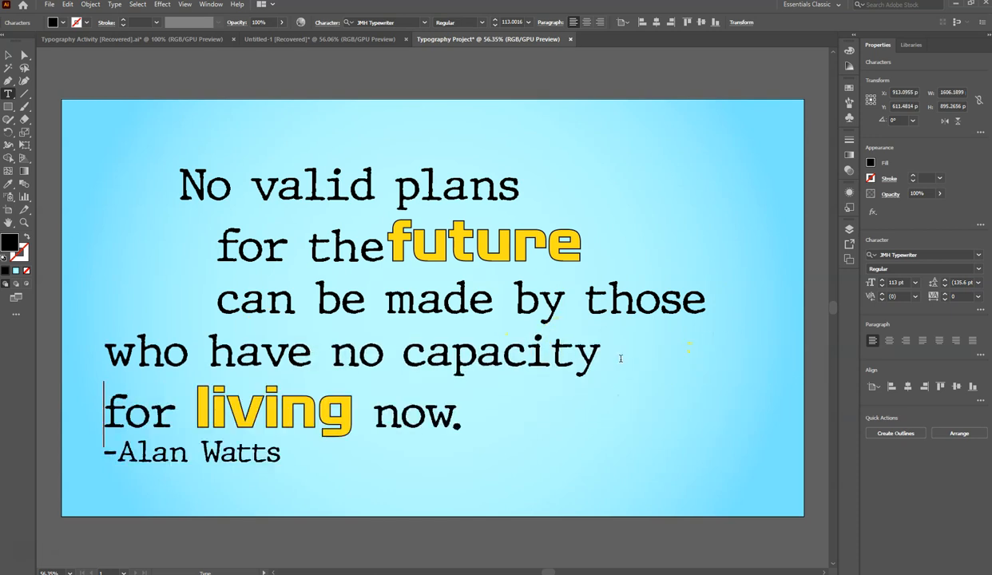
- Stagger the "for the future", "who have no capacity", "for living now." and "-Alan Watts" lines with progressively deeper space indents
click(217, 244)
key(BackSpace)
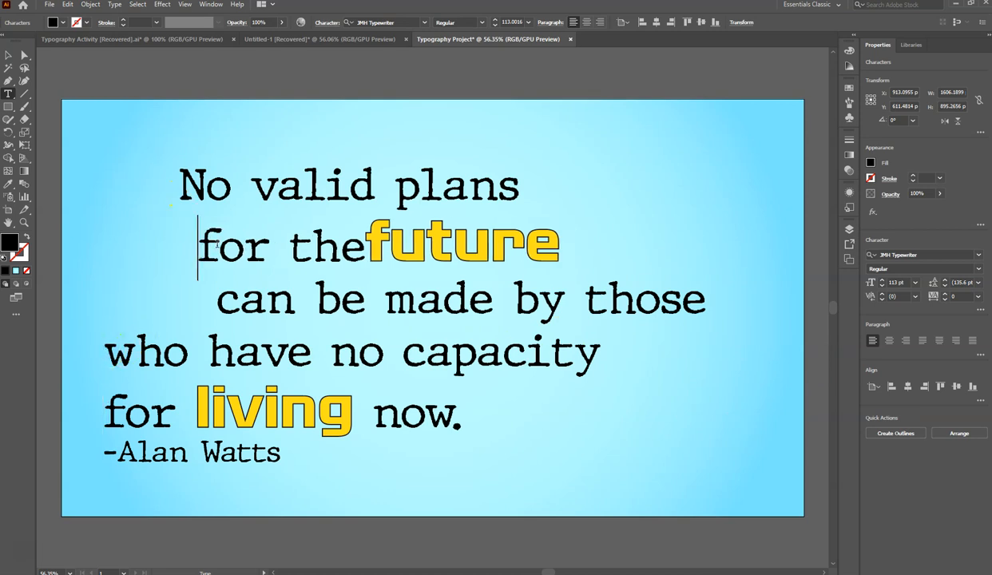
click(107, 352)
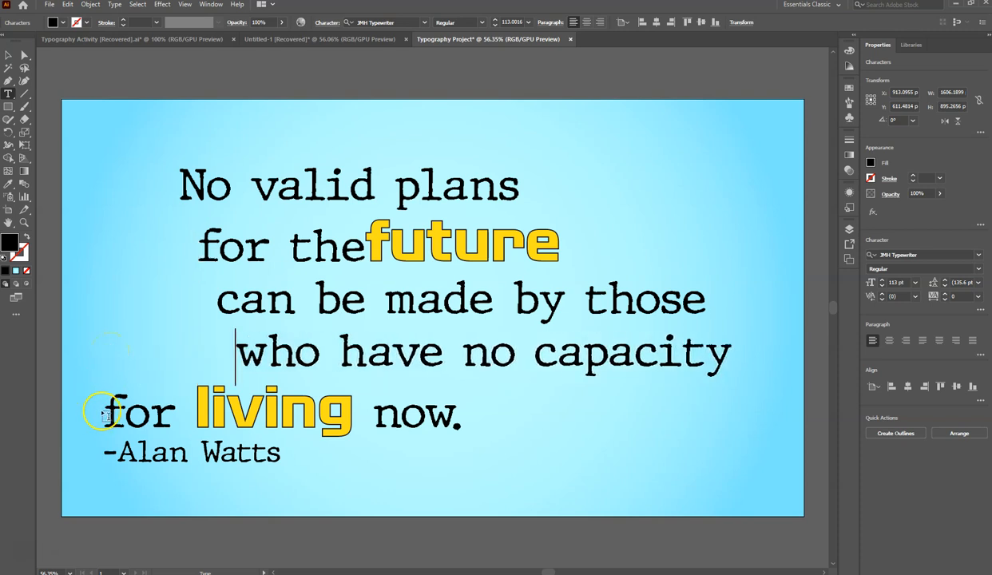
click(106, 406)
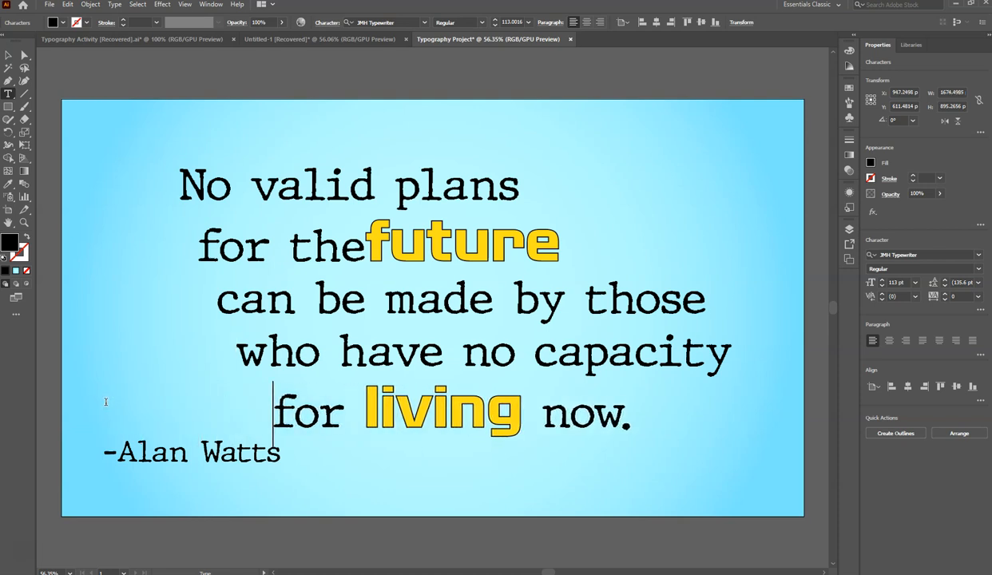
click(107, 450)
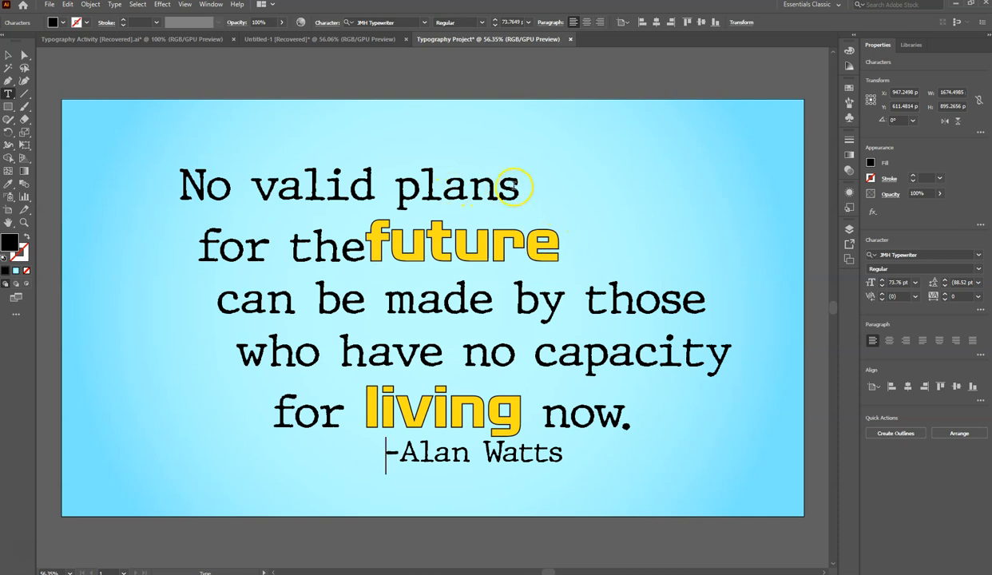
- Move the word "for" up to the end of "No valid plans", leaving "the future" on the second line
key(Delete)
key(Delete)
key(Delete)
key(Delete)
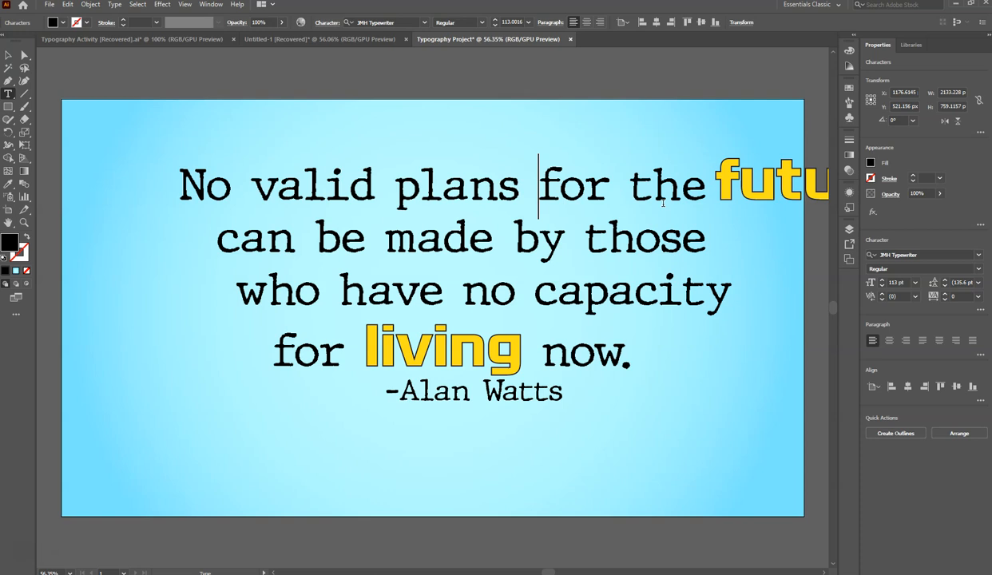
click(632, 183)
key(Return)
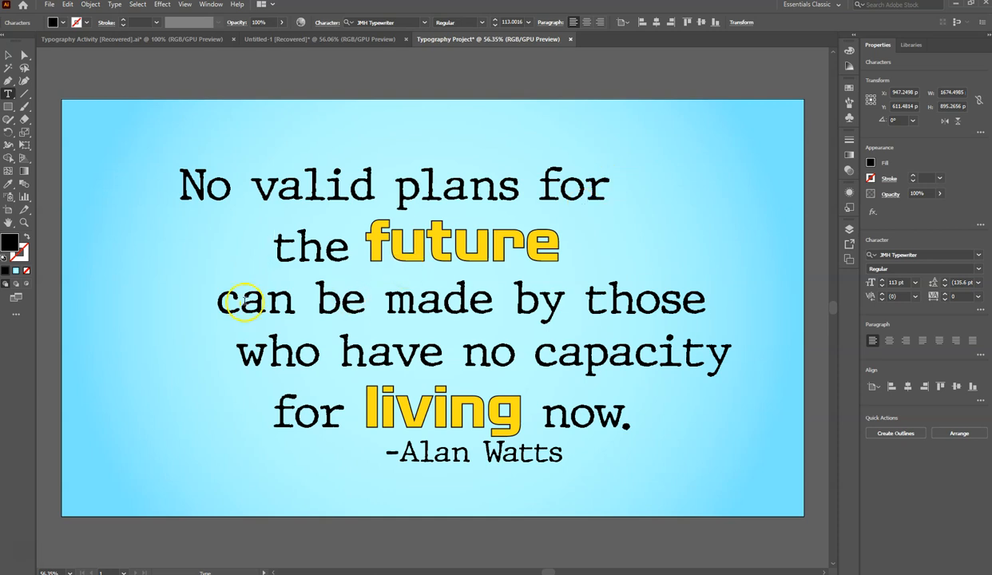
- Reduce the indent of the "the future" line and indent the "can be made by those" line further with spaces
key(BackSpace)
key(BackSpace)
key(BackSpace)
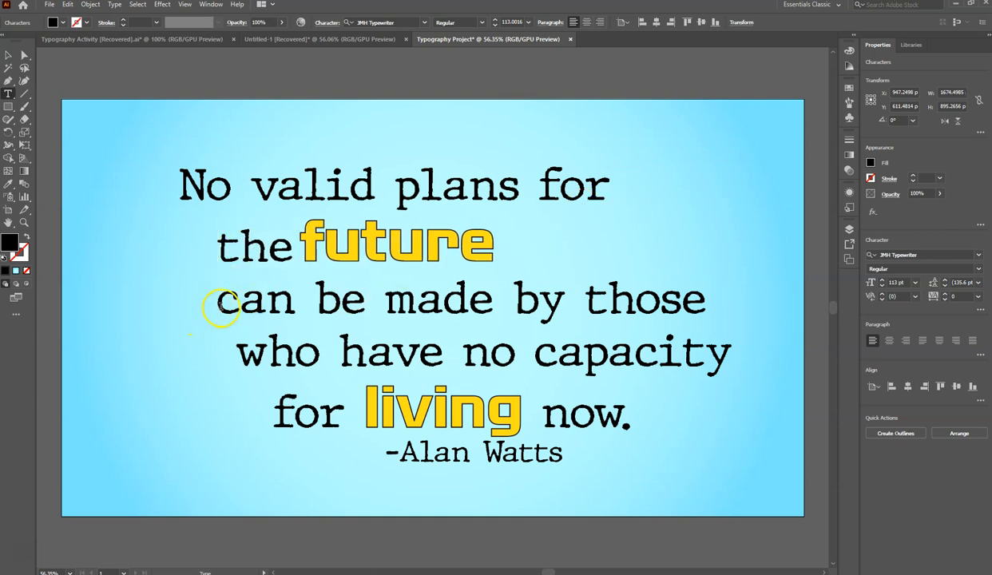
click(223, 304)
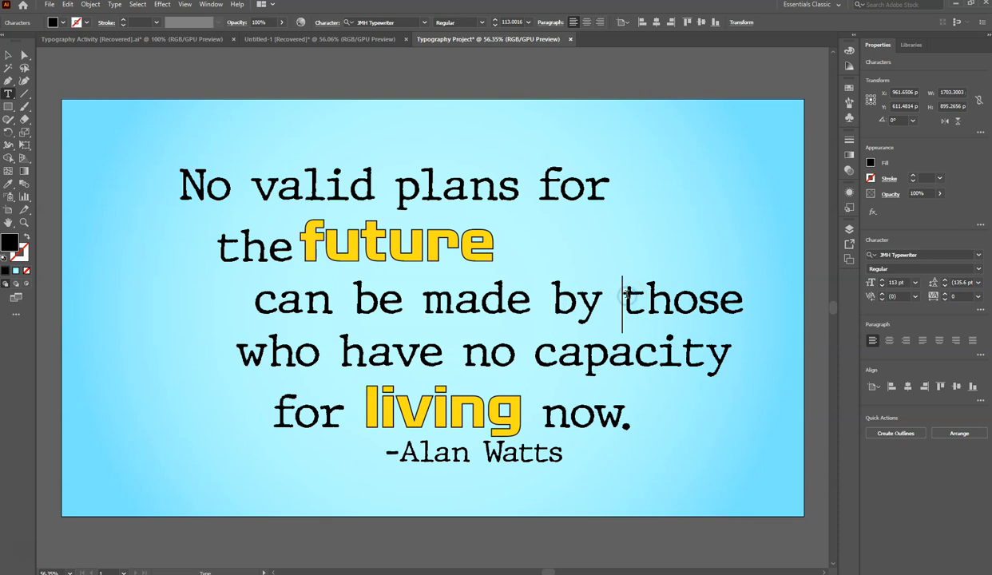
- Move "those" down from the "can be made by" line to the start of the "who have no capacity" line
click(625, 297)
key(Return)
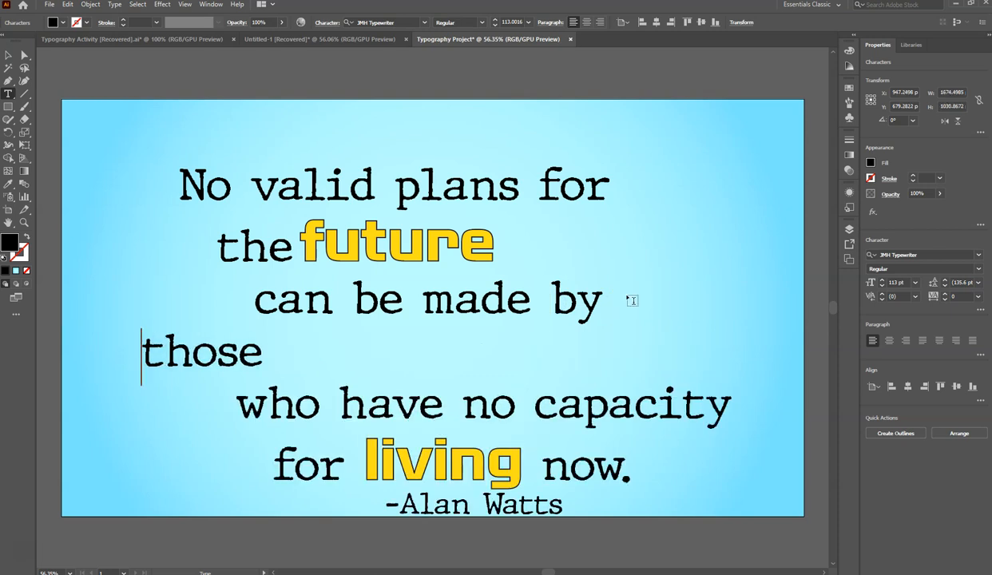
key(Right)
key(Right)
key(Right)
key(Right)
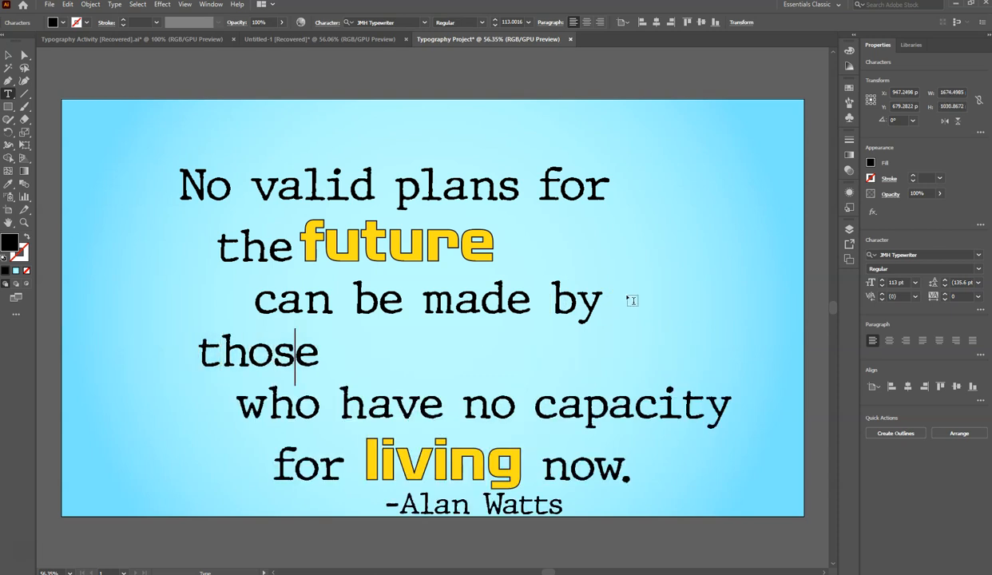
key(Delete)
key(Delete)
key(Delete)
key(Delete)
key(Delete)
key(Delete)
key(Delete)
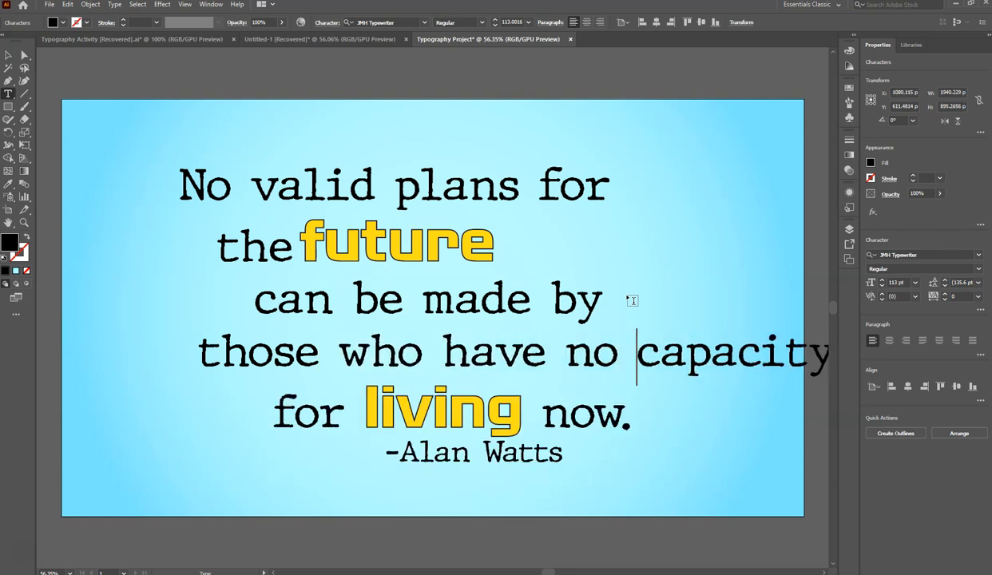
- Break the "those who have" line so that "no capacity" sits on its own indented line
key(Left)
key(Left)
key(Return)
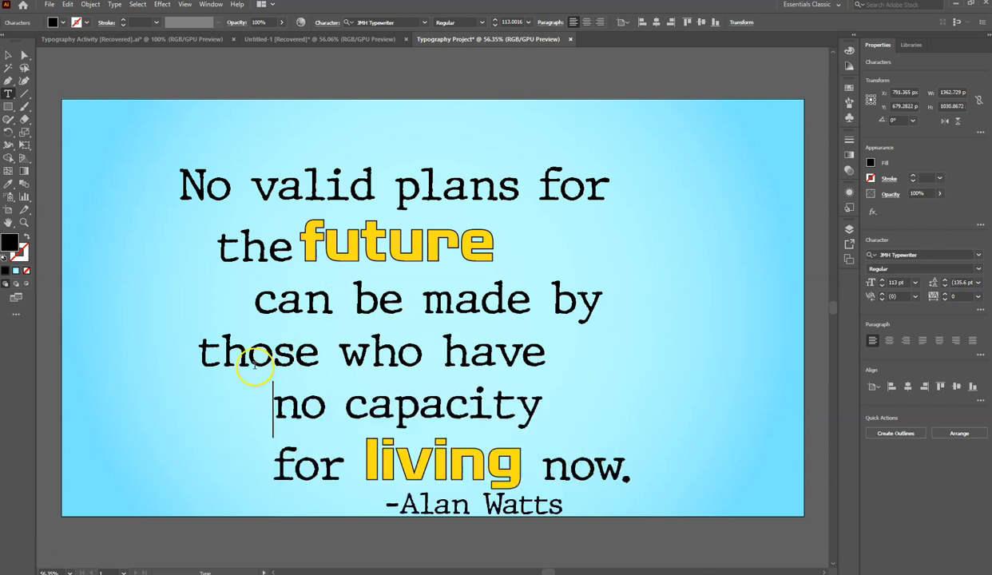
- Center-align the whole quote with its attribution and move the text block back onto the artboard
drag(563, 509, 153, 163)
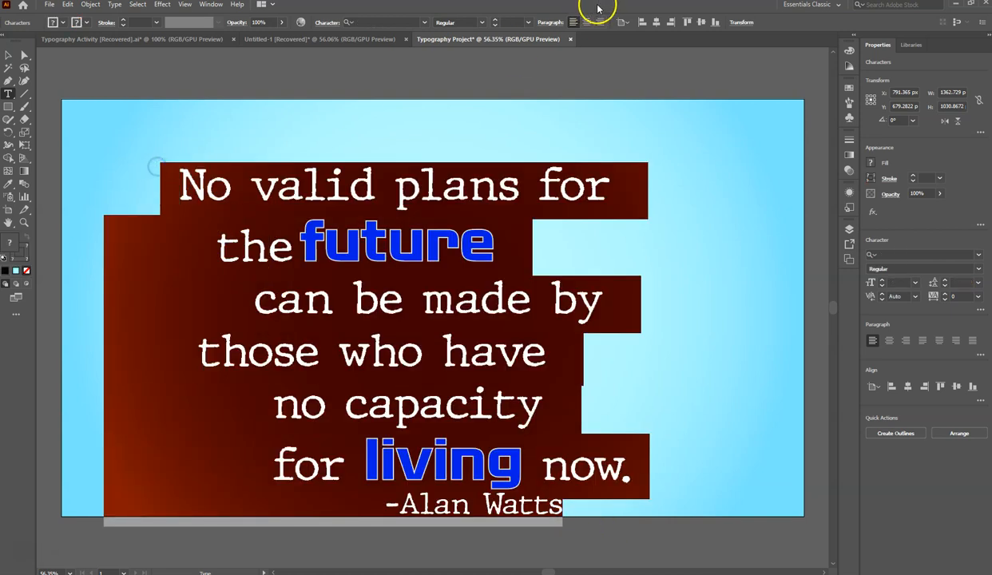
click(582, 19)
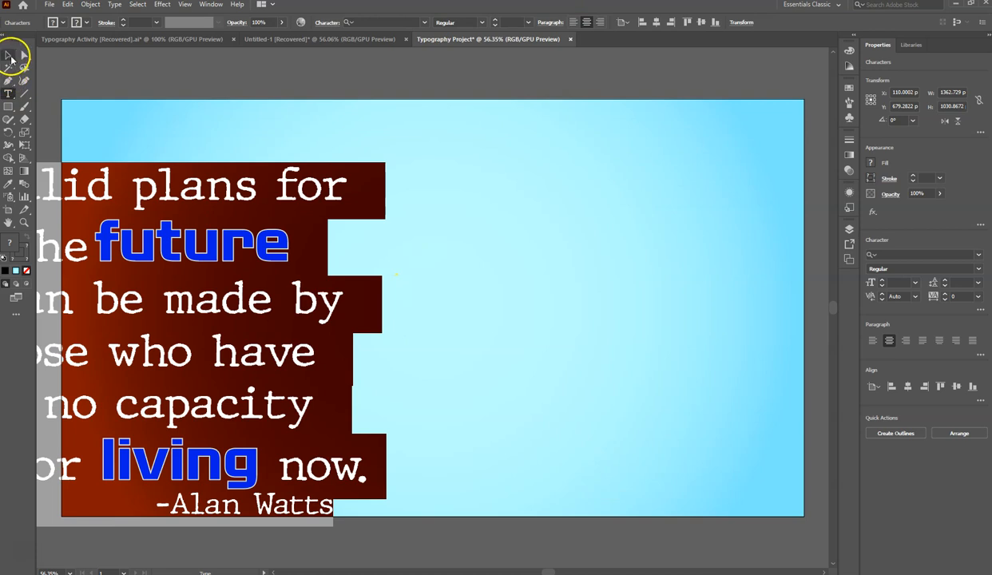
click(8, 54)
drag(176, 210, 439, 179)
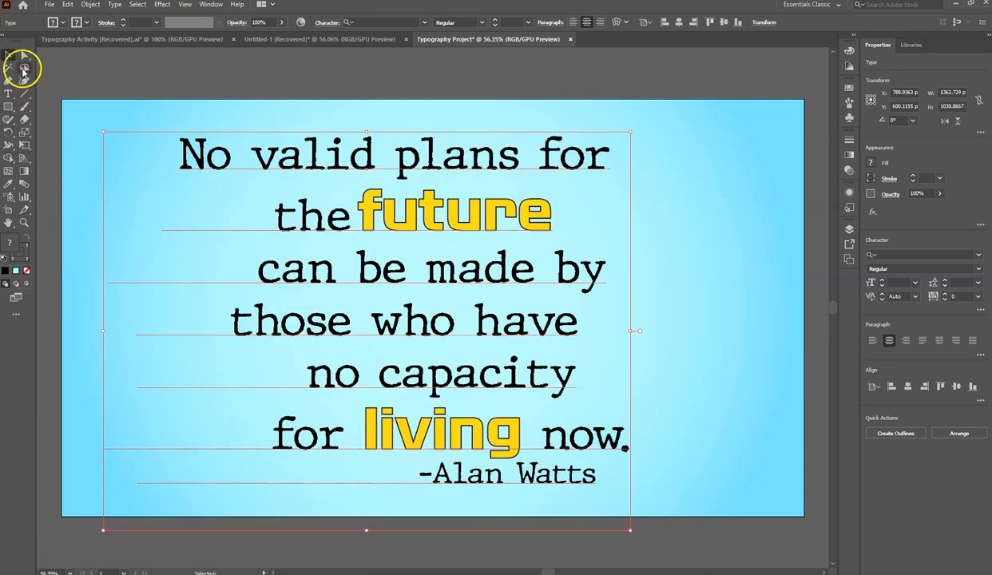
- Delete the leading spaces from the five lines running from "the future" to "for living now."
click(8, 95)
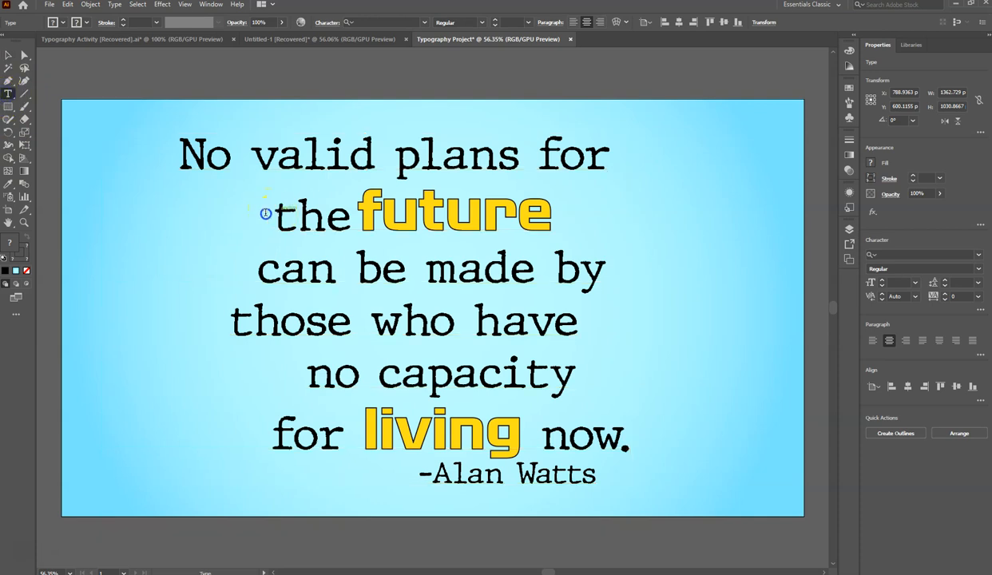
drag(268, 212, 40, 211)
key(BackSpace)
drag(276, 268, 64, 268)
key(BackSpace)
drag(249, 322, 122, 319)
key(BackSpace)
click(322, 375)
drag(323, 375, 29, 370)
key(BackSpace)
drag(342, 435, 127, 429)
key(BackSpace)
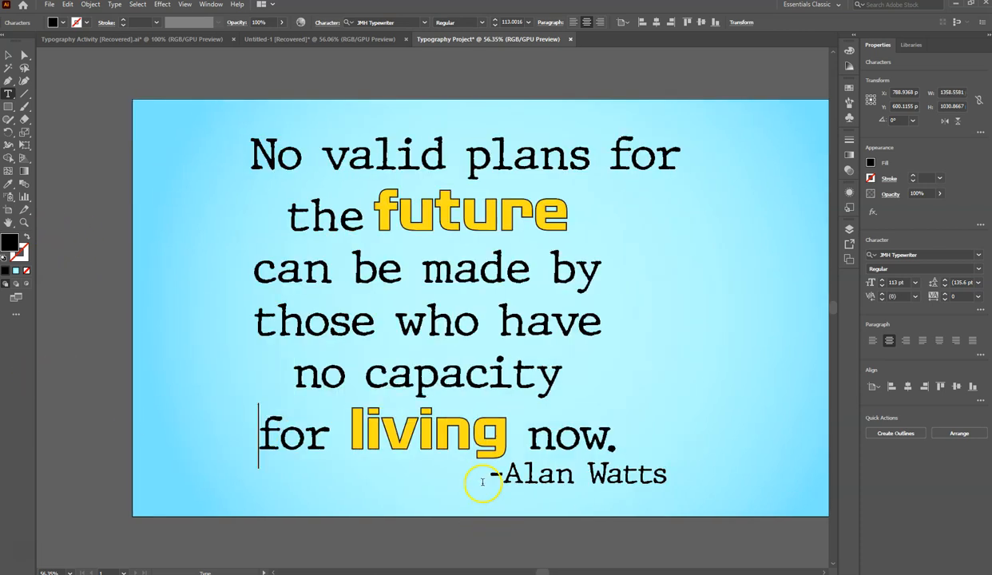
- Delete the leading spaces from the "-Alan Watts" and "No valid plans for" lines and reposition the centered text block
drag(471, 471, 47, 478)
key(BackSpace)
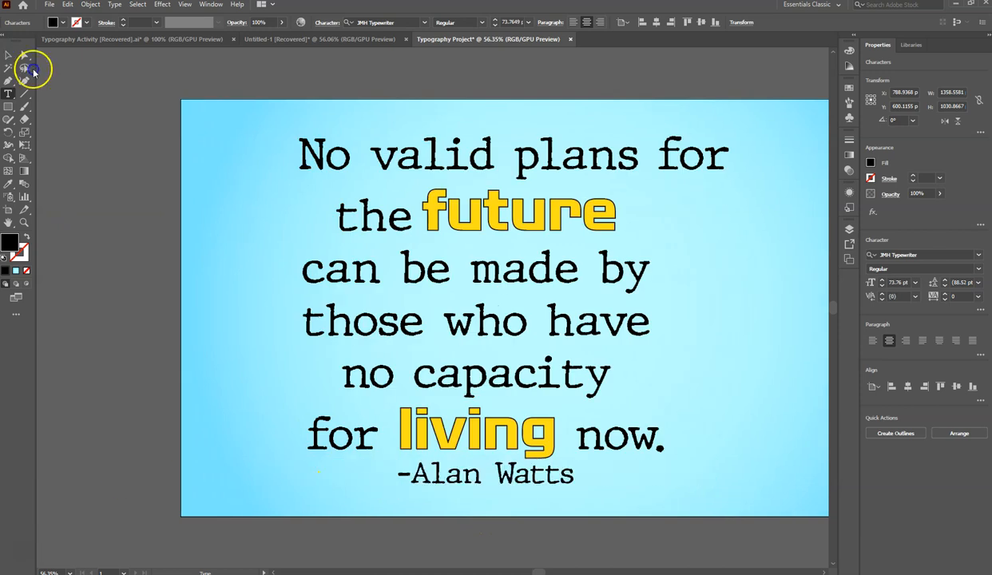
drag(304, 158, 160, 155)
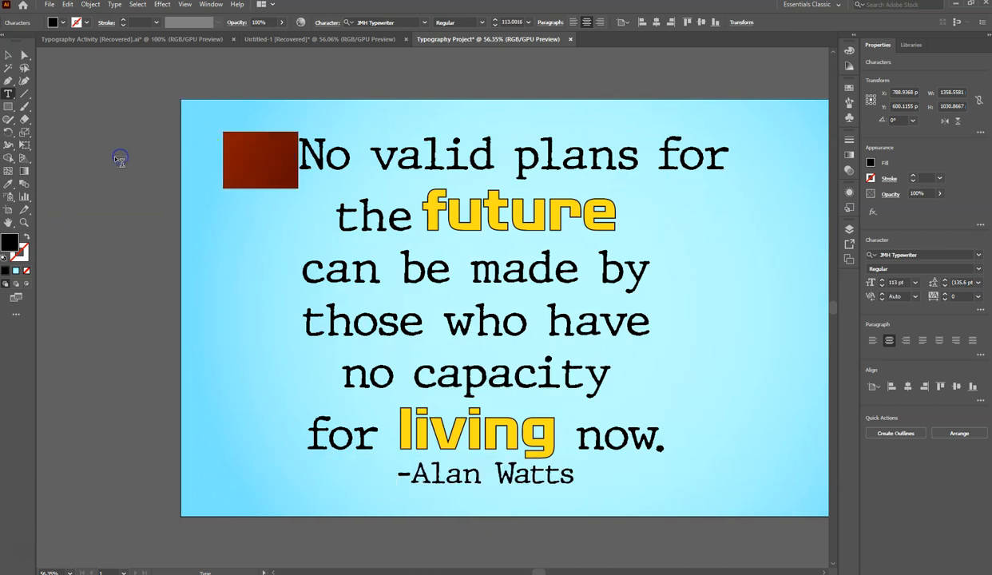
key(BackSpace)
click(11, 56)
drag(520, 283, 555, 282)
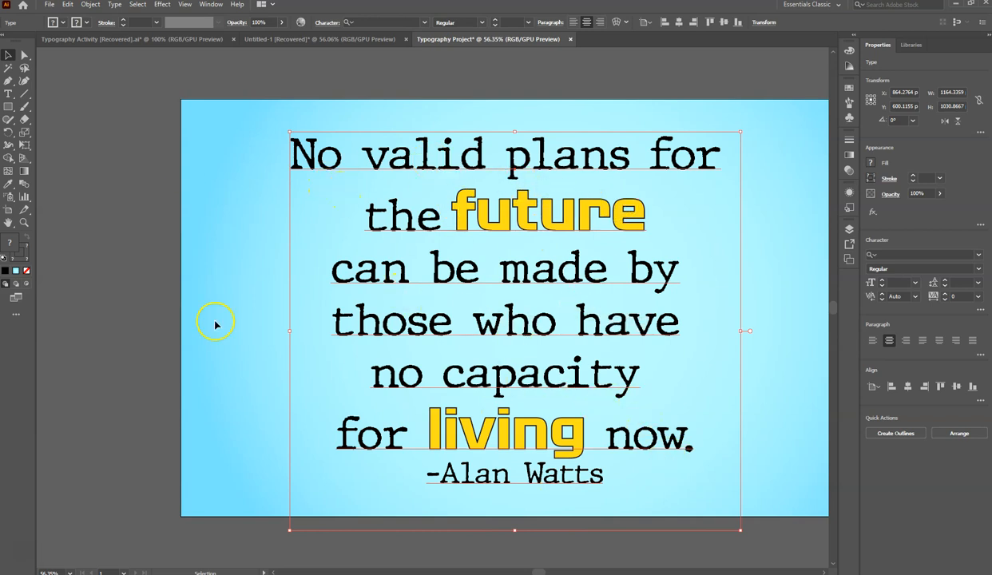
- Select the quote lines without the attribution and bring up the Character settings clear of the text
click(8, 95)
click(298, 253)
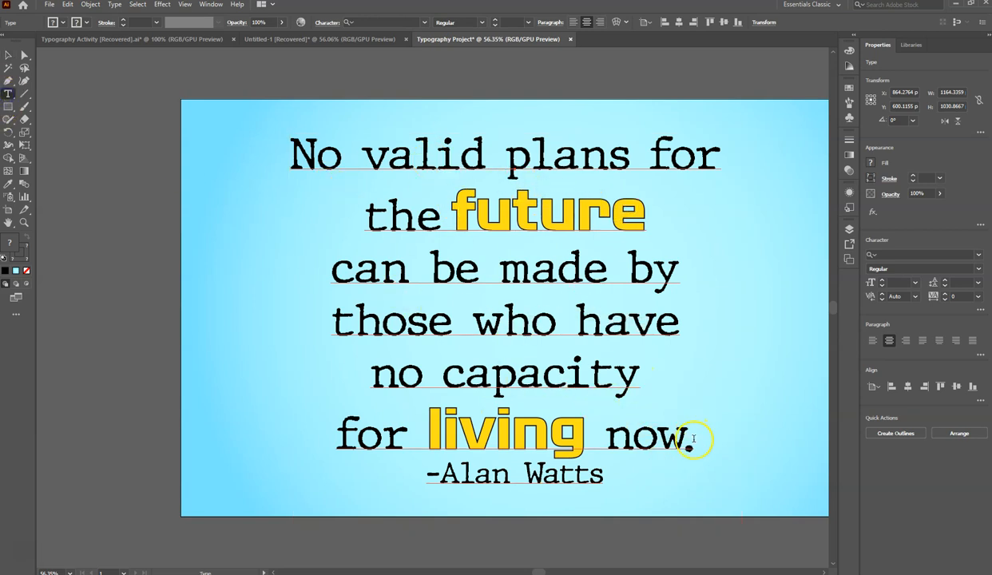
drag(693, 440, 264, 159)
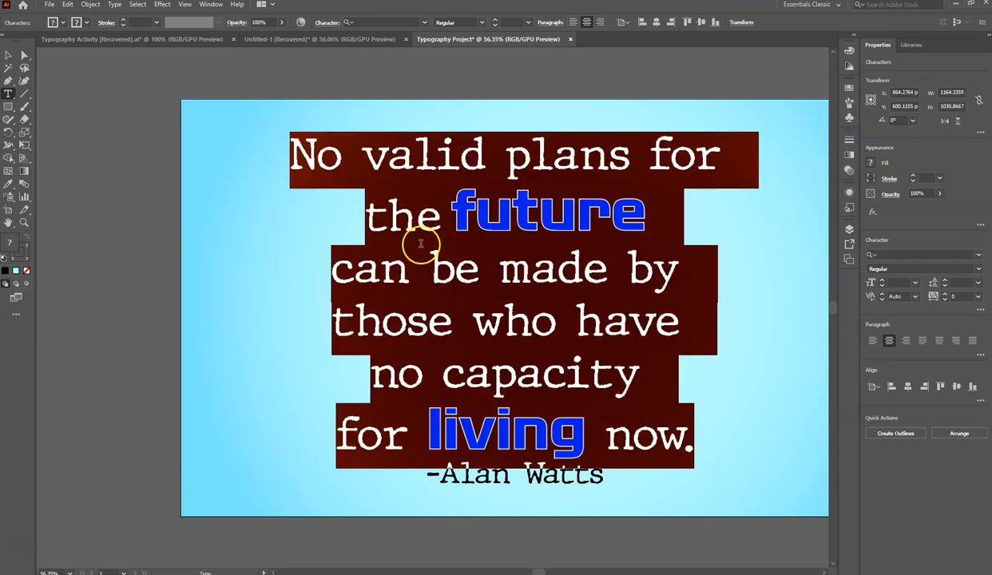
click(213, 5)
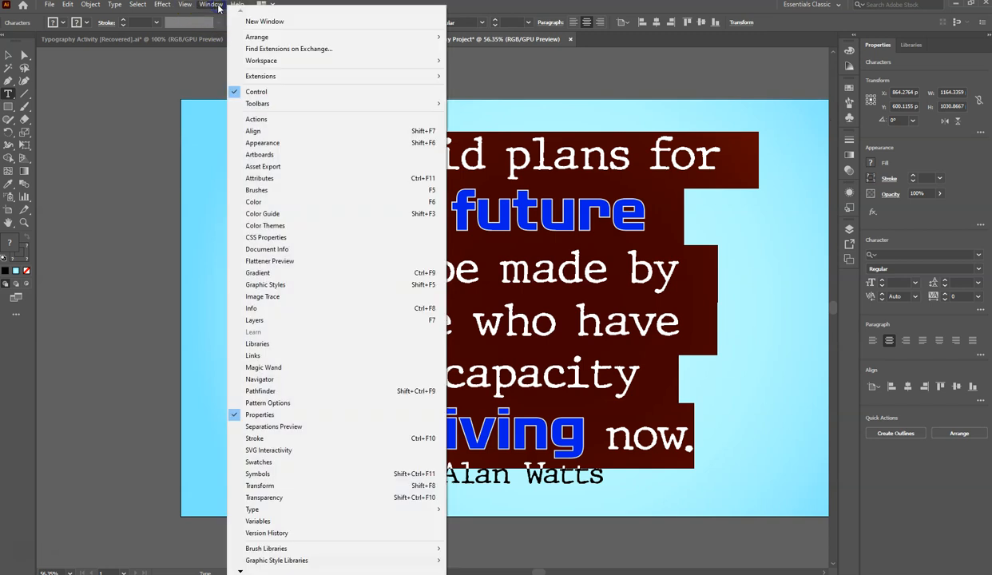
mouse_move(281, 511)
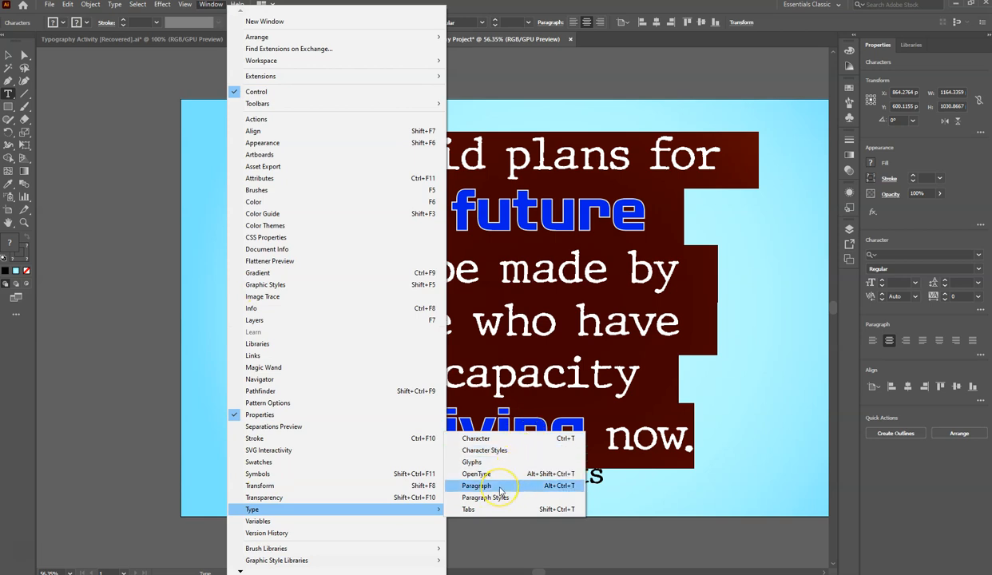
click(487, 439)
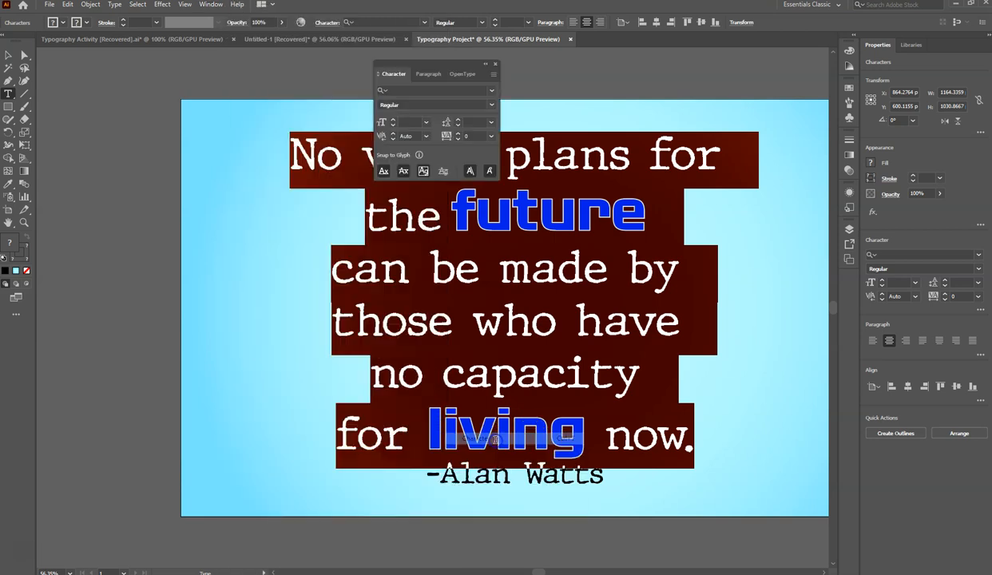
drag(443, 69, 136, 93)
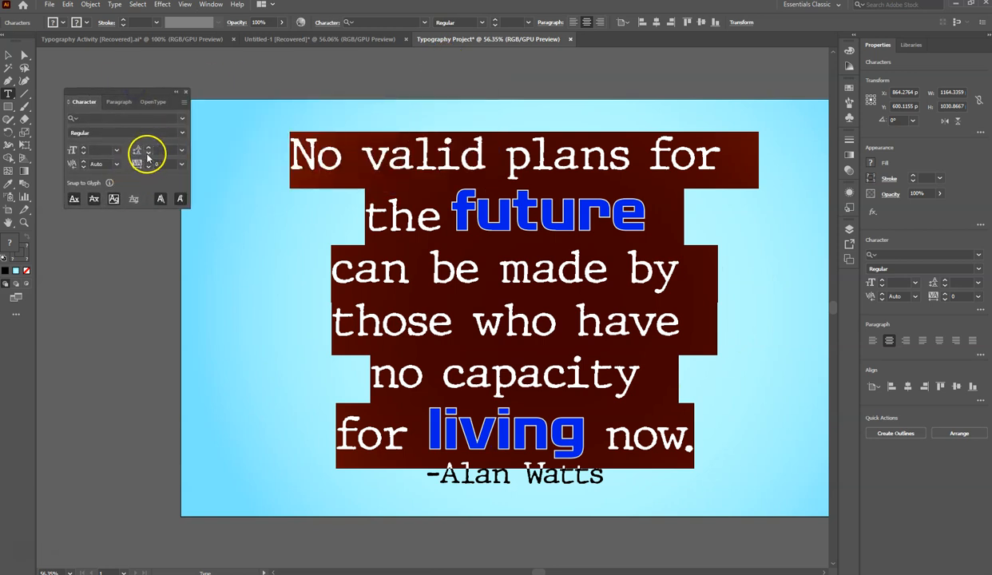
- Set the leading of the selected quote lines to 131 pt
click(147, 156)
click(147, 156)
click(147, 156)
click(147, 156)
click(147, 155)
click(147, 156)
click(147, 156)
click(147, 156)
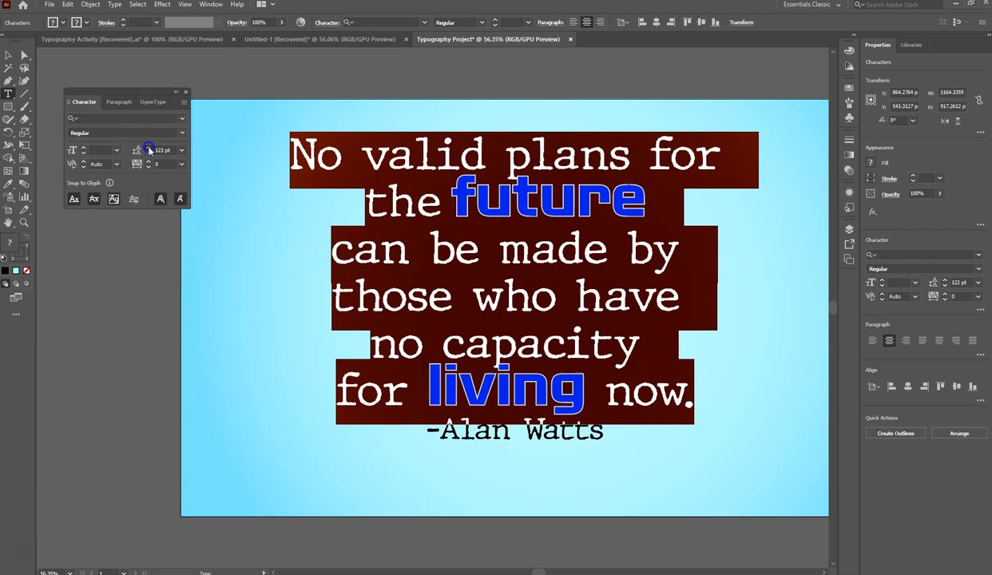
click(148, 150)
click(149, 151)
click(148, 150)
click(149, 150)
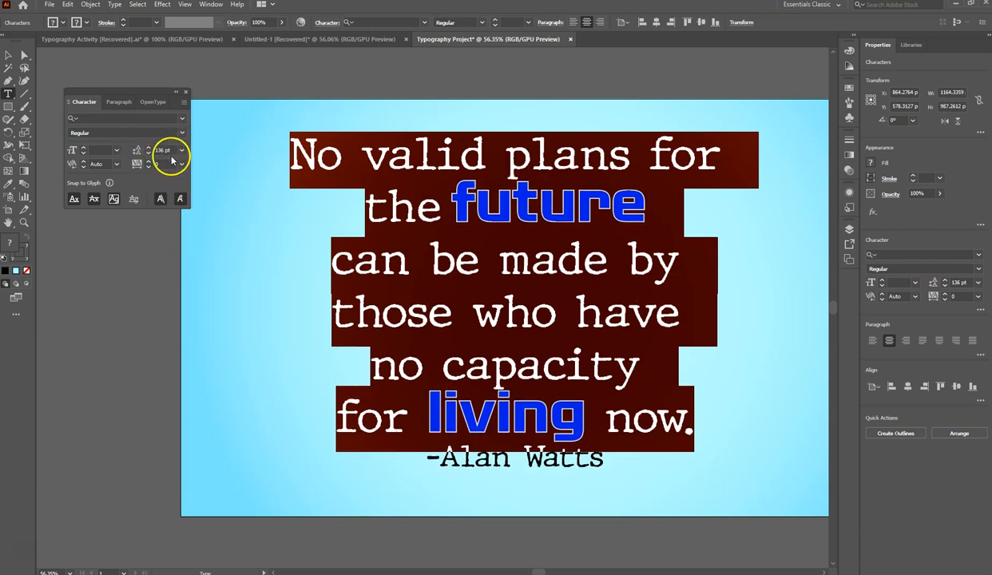
click(149, 150)
click(149, 150)
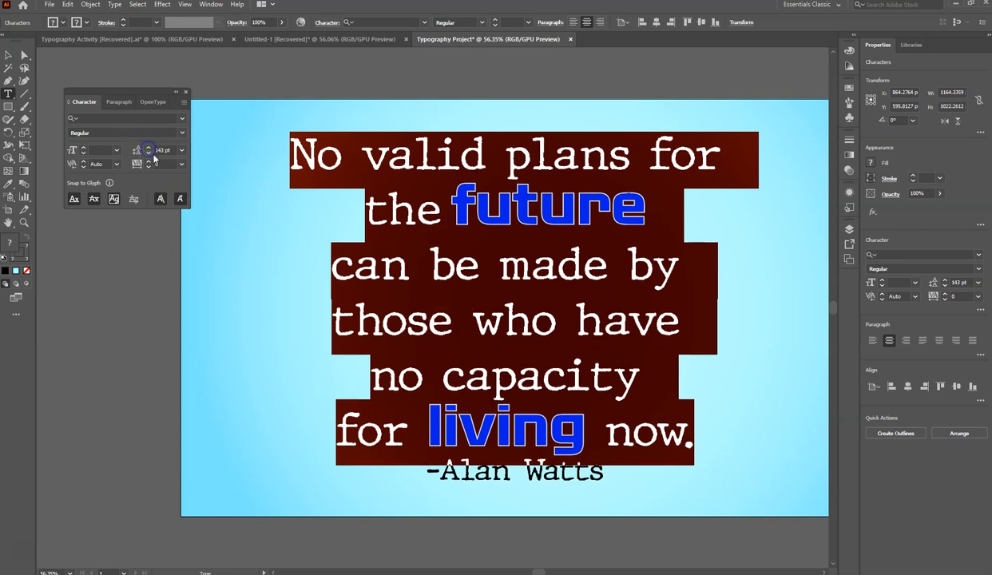
click(149, 149)
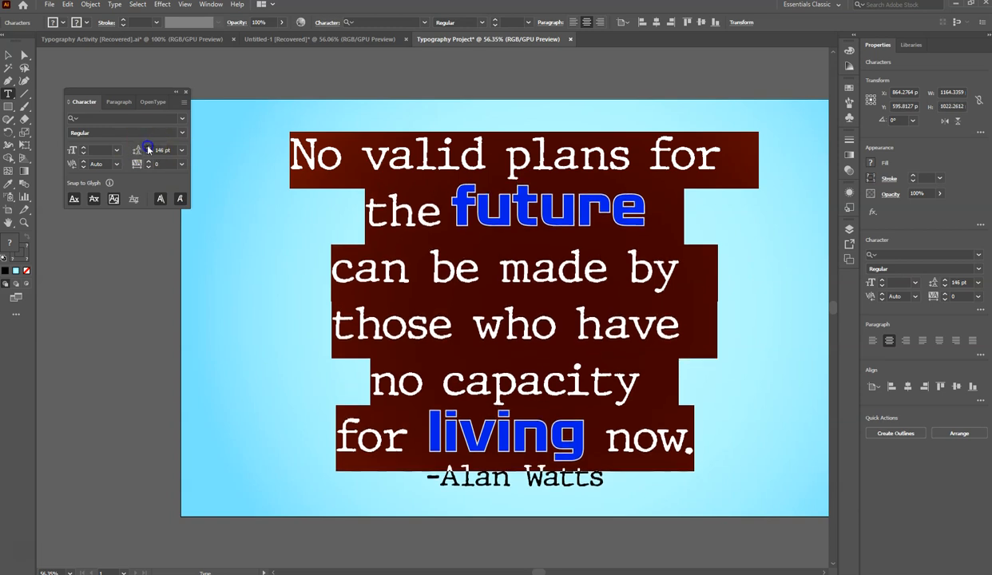
click(149, 153)
click(148, 153)
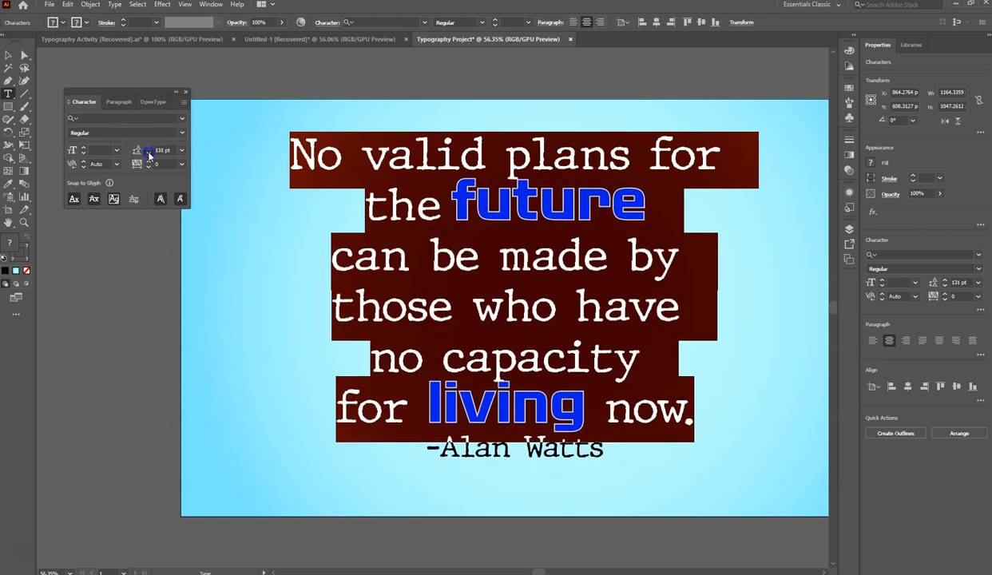
- Set the leading of the selected quote lines to 125 pt and the tracking of the word "future" to 13
click(149, 153)
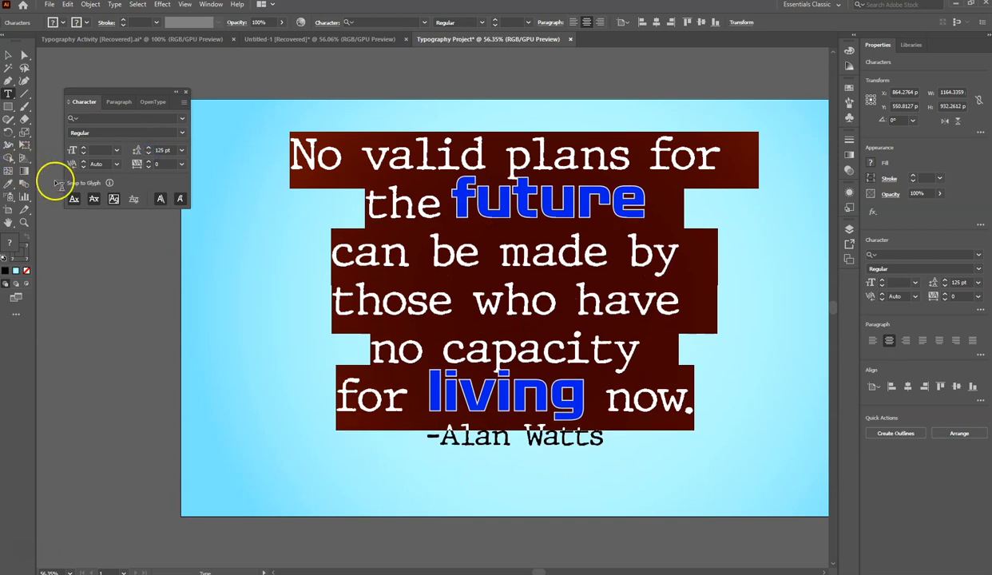
drag(453, 198, 654, 197)
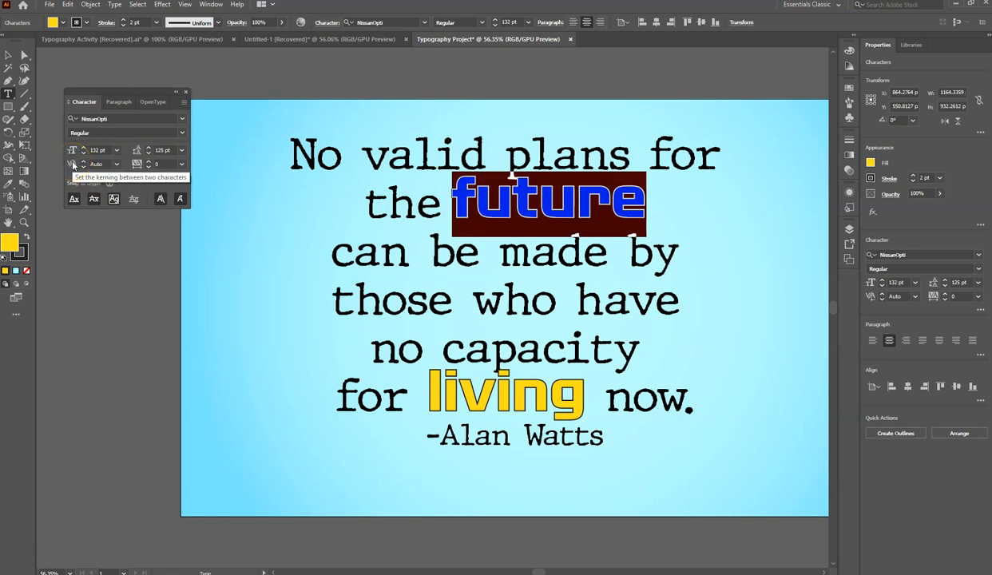
click(148, 162)
click(148, 162)
click(148, 161)
click(148, 162)
click(148, 162)
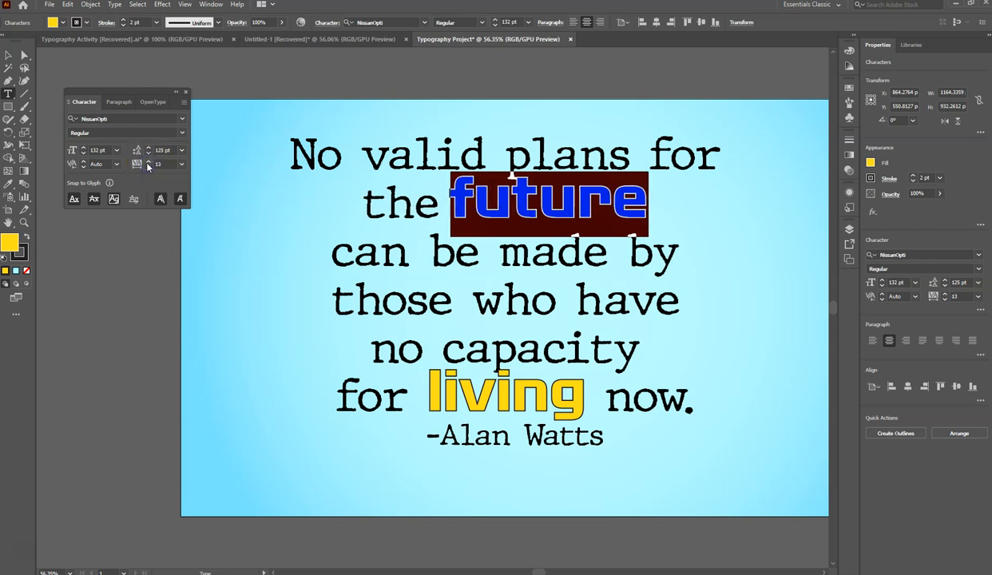
- Increase the kerning between "u" and "t" in "future" and set the kerning between its "f" and "u" to 31
click(512, 196)
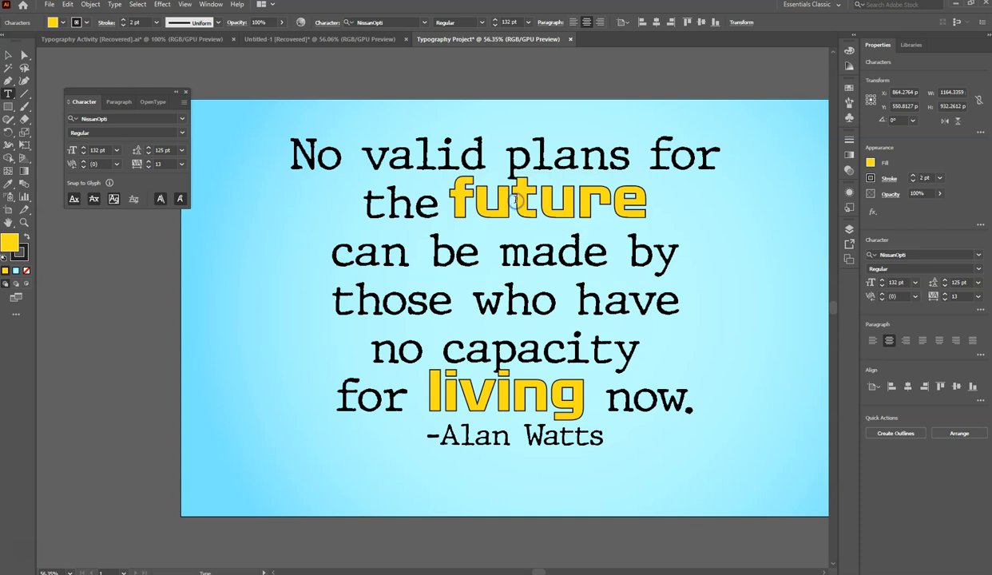
click(83, 162)
click(83, 162)
click(83, 162)
click(476, 196)
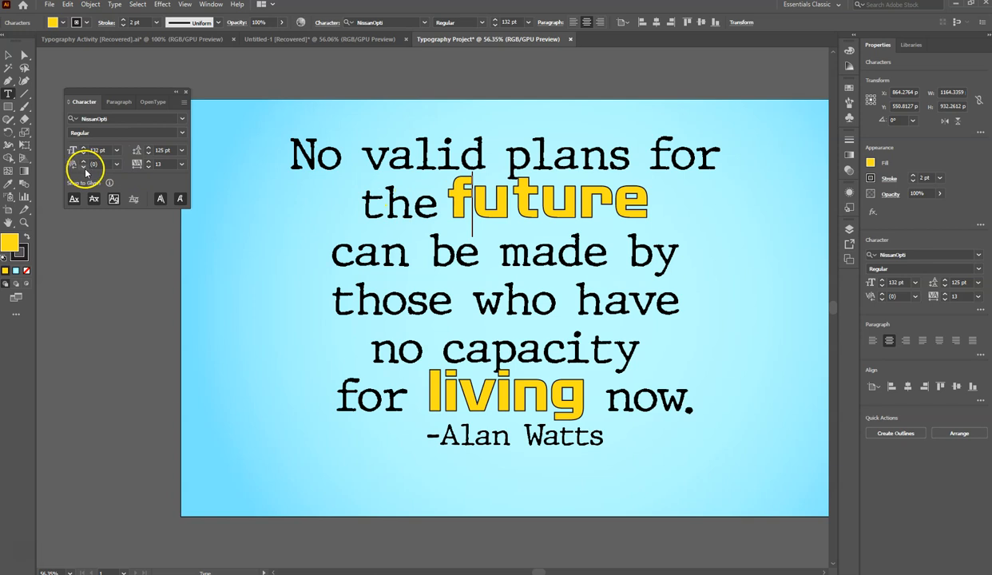
click(84, 164)
click(84, 164)
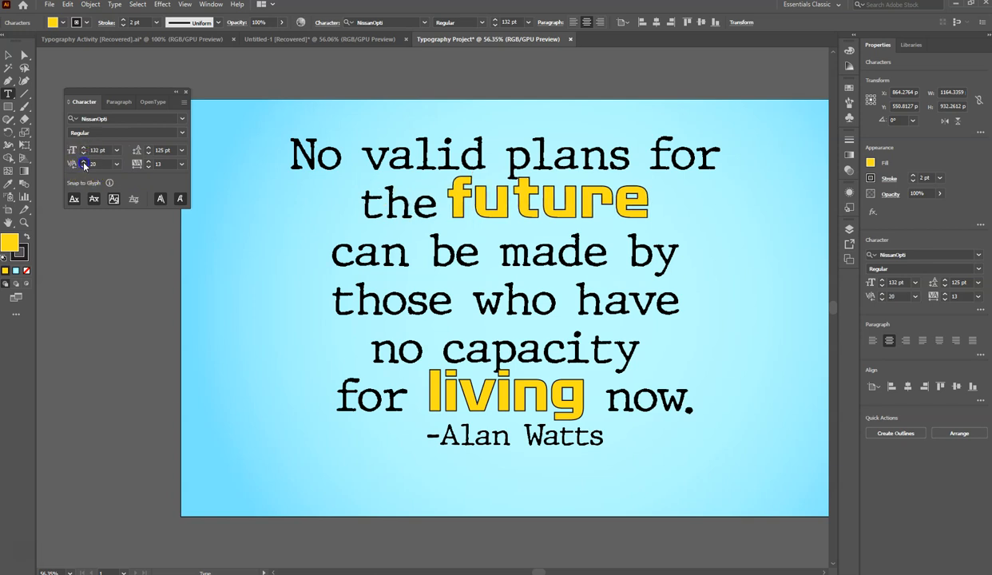
- Set the kerning right after "the" to 45 and the tracking of the space before "future" to 17
click(542, 202)
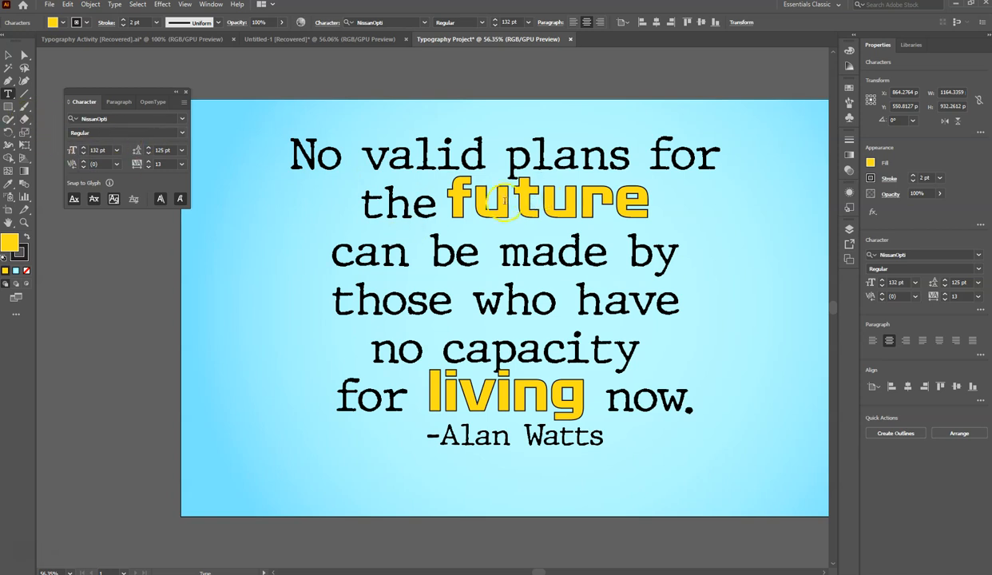
click(432, 203)
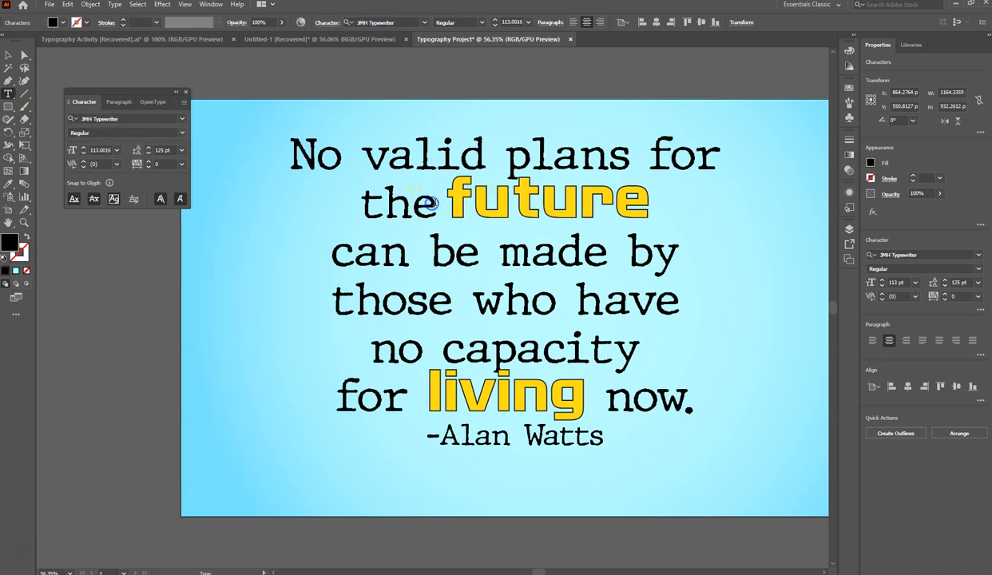
click(84, 162)
drag(452, 200, 442, 200)
click(82, 162)
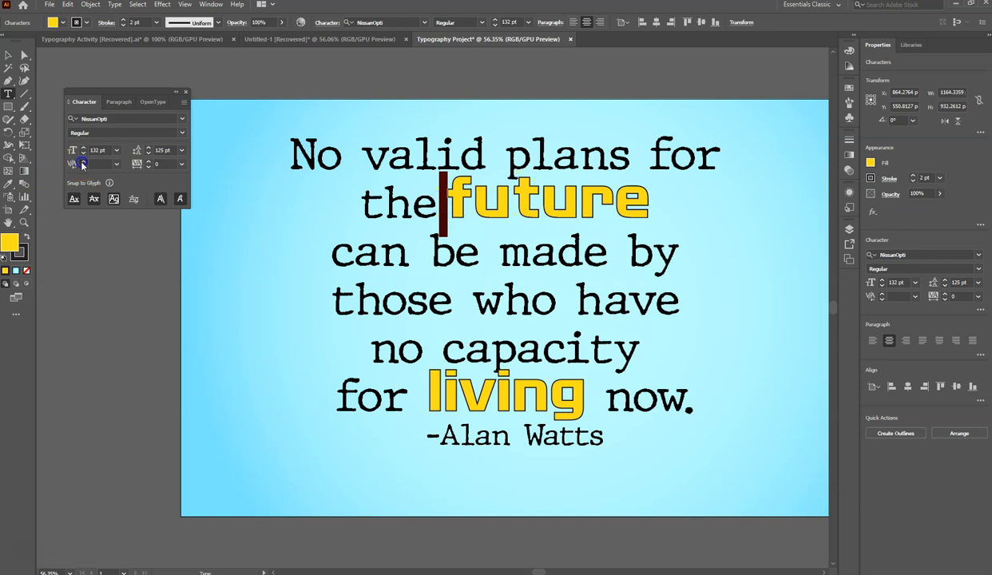
click(590, 307)
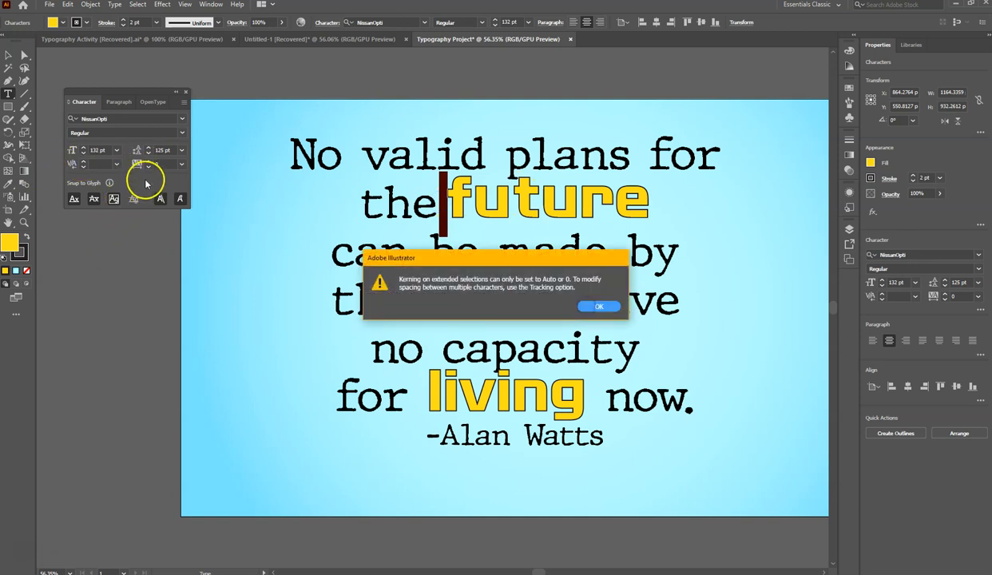
click(593, 307)
click(148, 163)
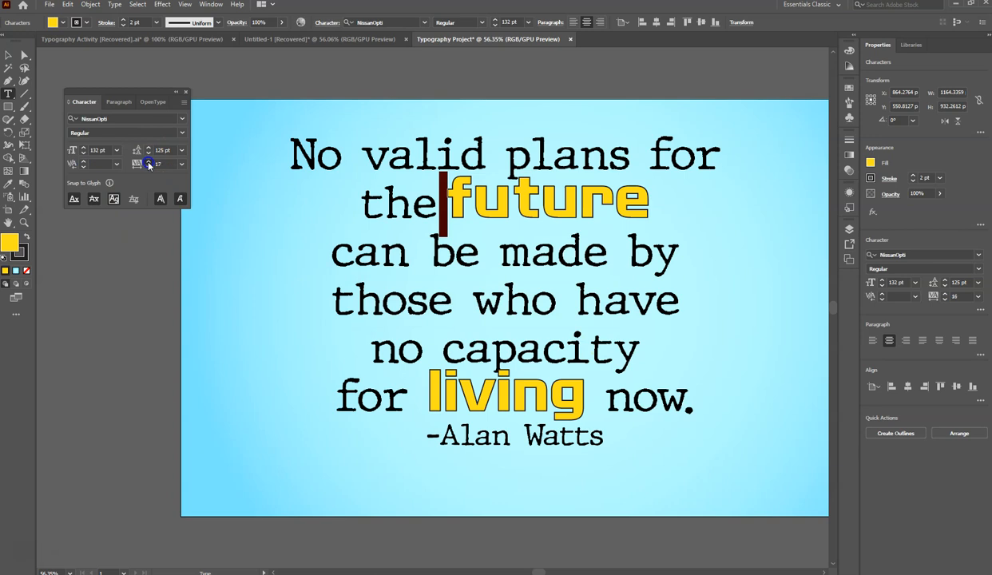
- Insert an extra space before "future" and another one before "living"
click(438, 211)
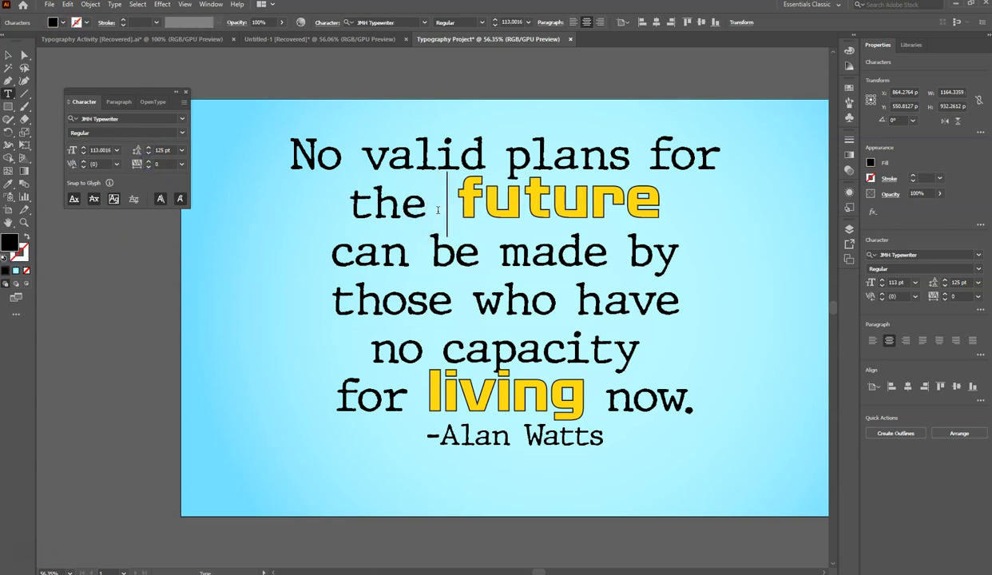
click(525, 196)
click(424, 390)
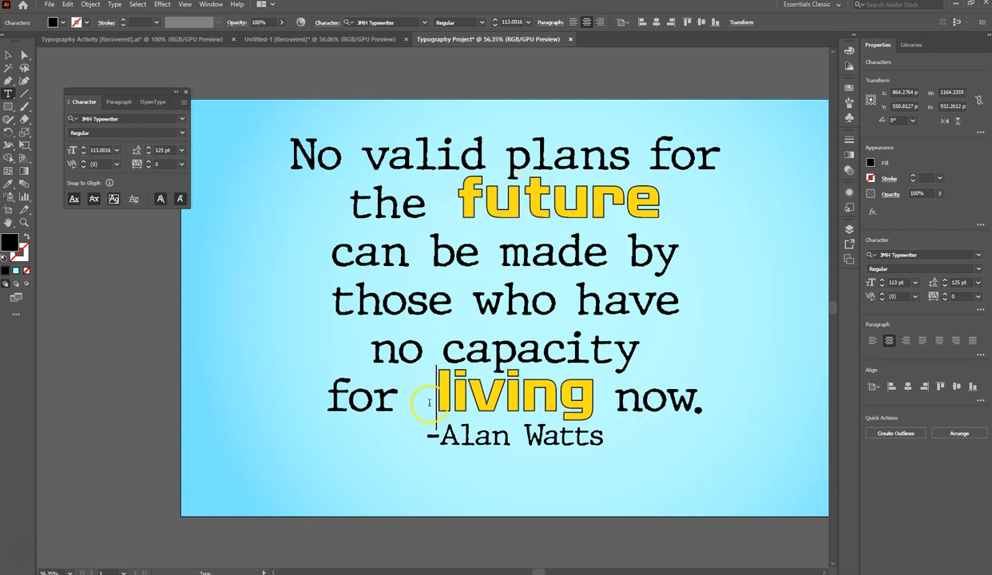
- Reduce the font size of both spaces between "for" and "living" to 72 pt
drag(432, 385, 415, 387)
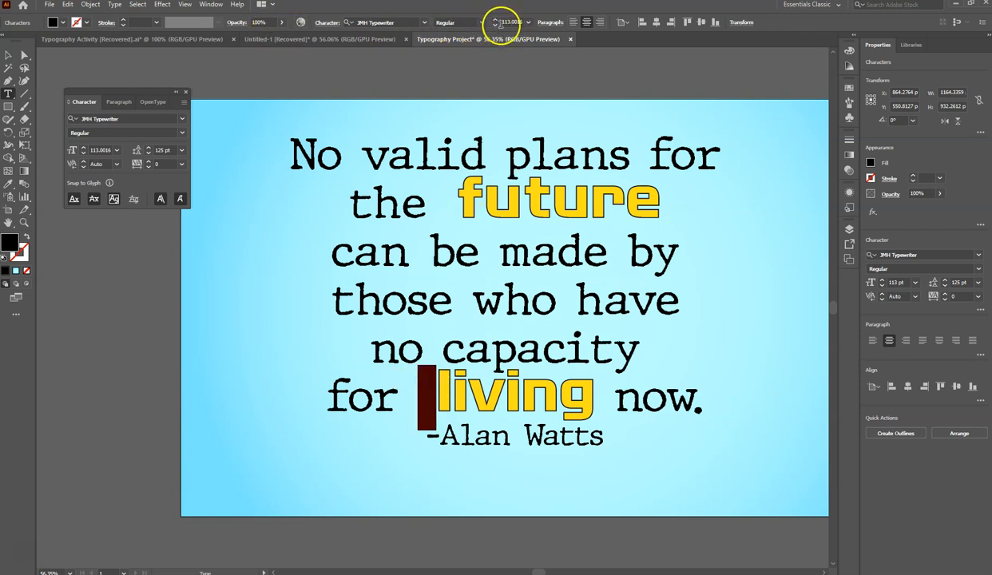
click(528, 23)
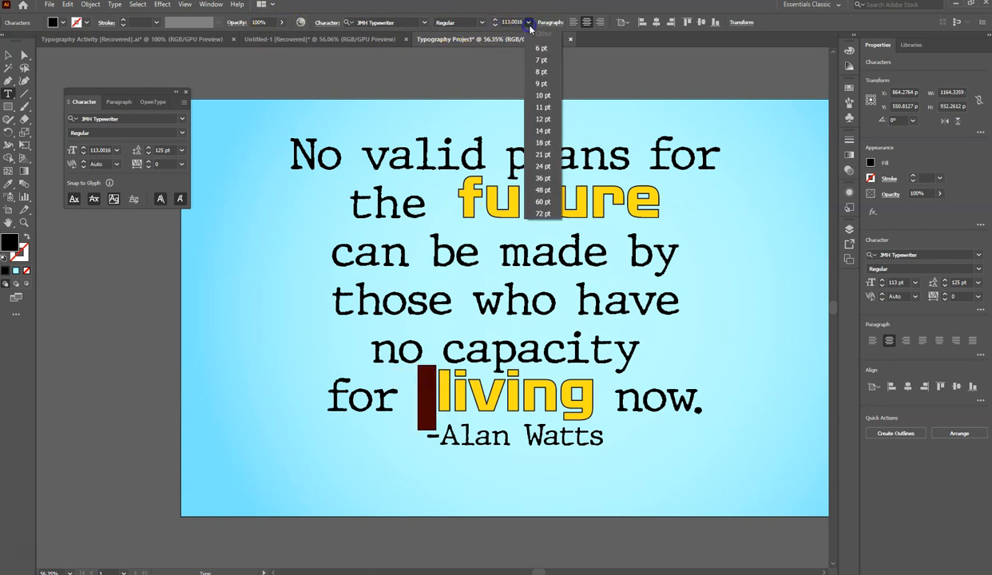
click(544, 215)
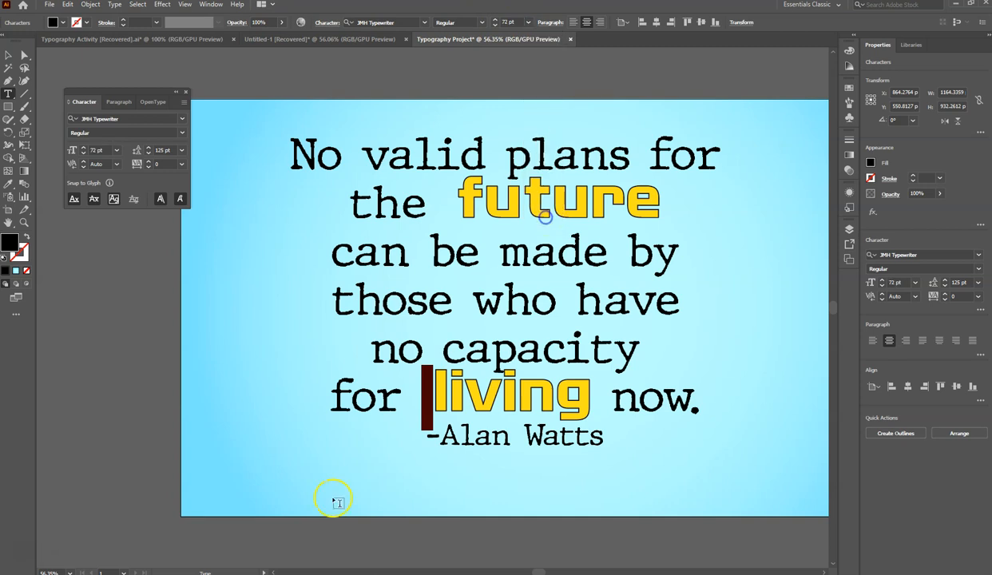
key(ctrl+z)
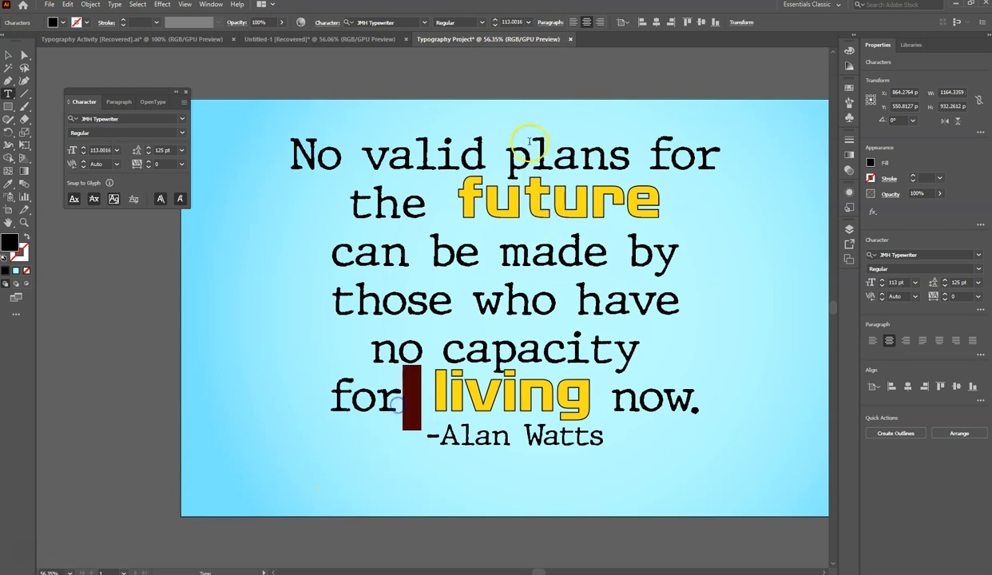
click(531, 23)
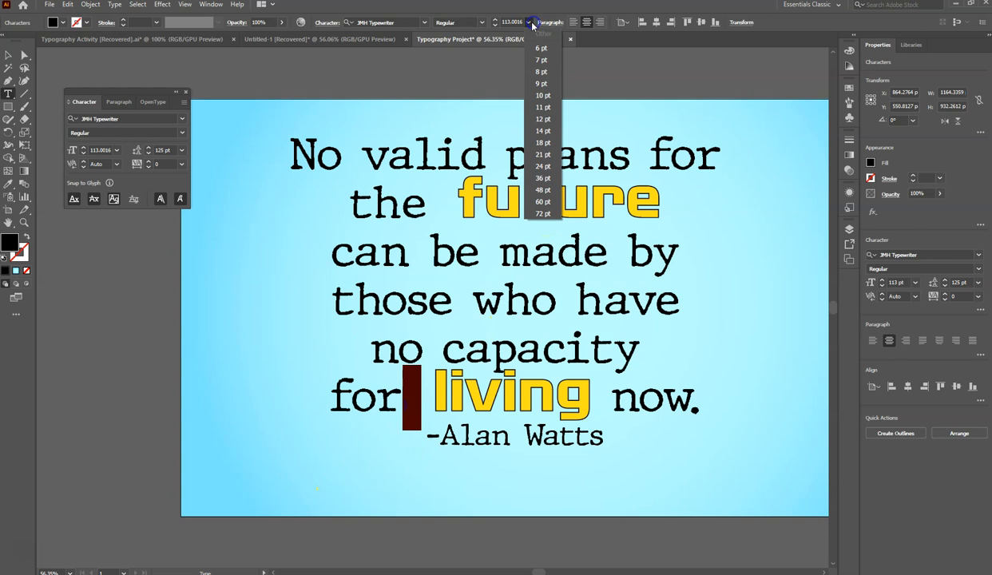
click(544, 214)
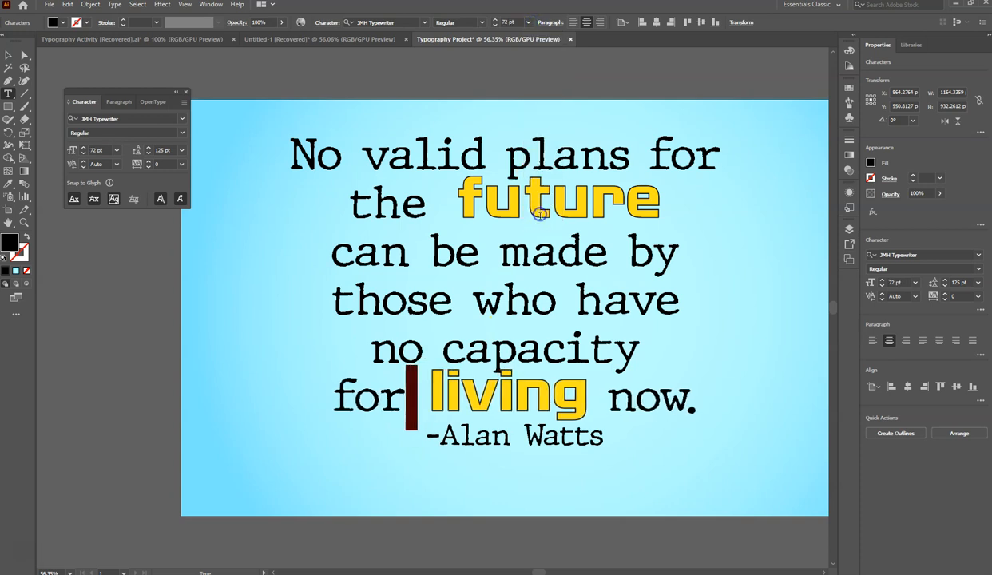
- Delete one of the two spaces between "for" and "living"
click(433, 395)
drag(405, 397, 417, 397)
key(BackSpace)
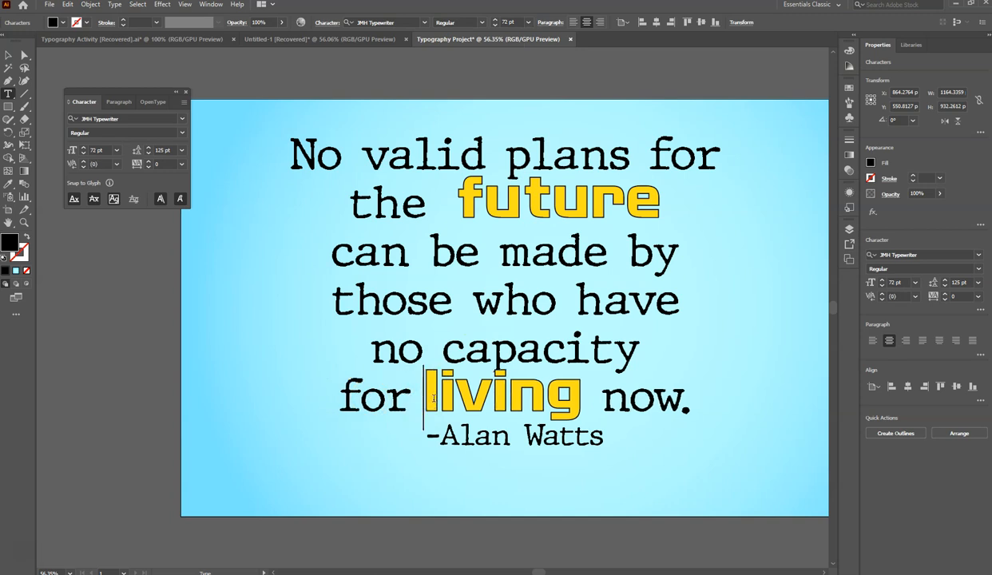
- Set the tracking of the word "living" to 38 and the kerning between its "v" and "i" to 3
drag(424, 388, 584, 391)
drag(147, 165, 148, 164)
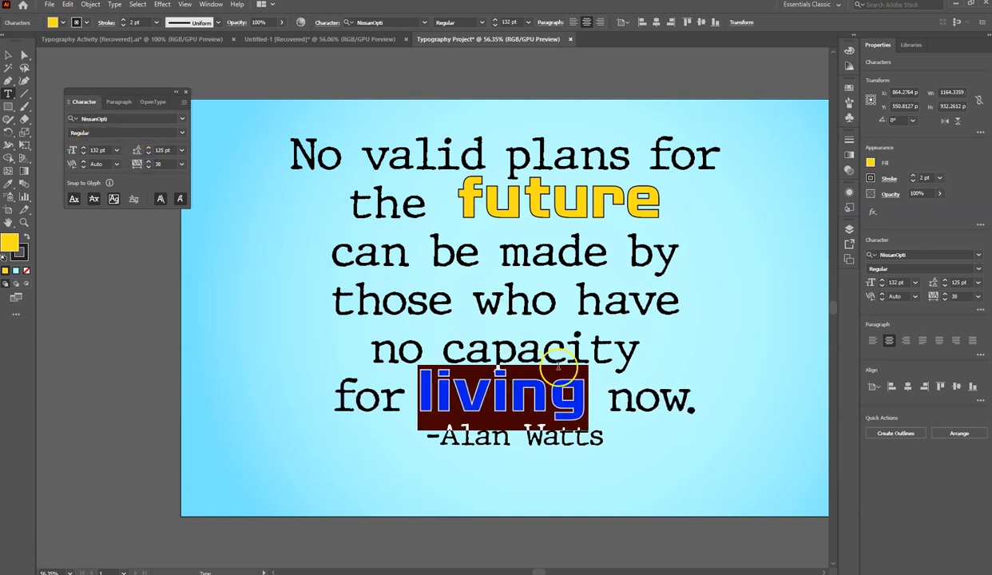
click(487, 396)
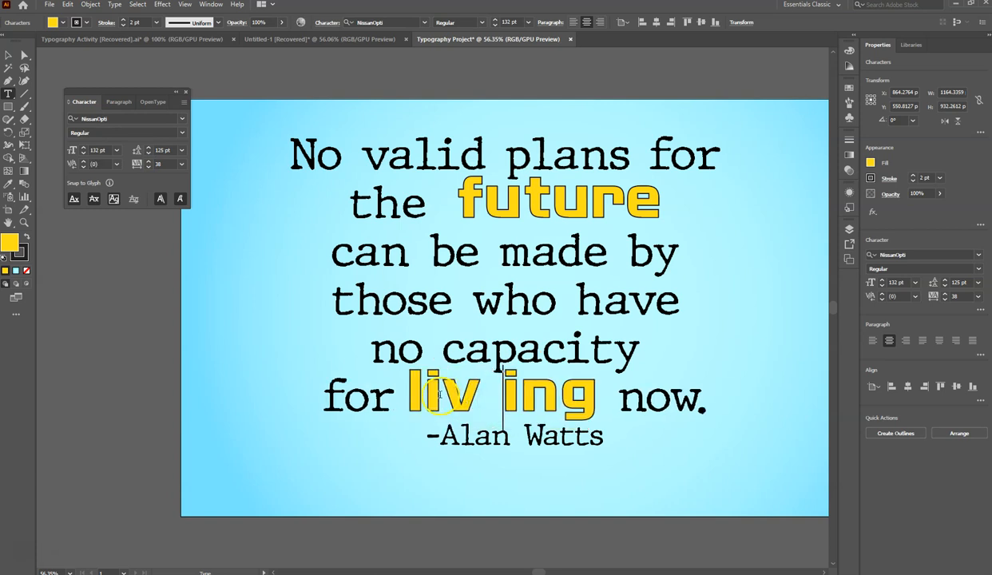
key(BackSpace)
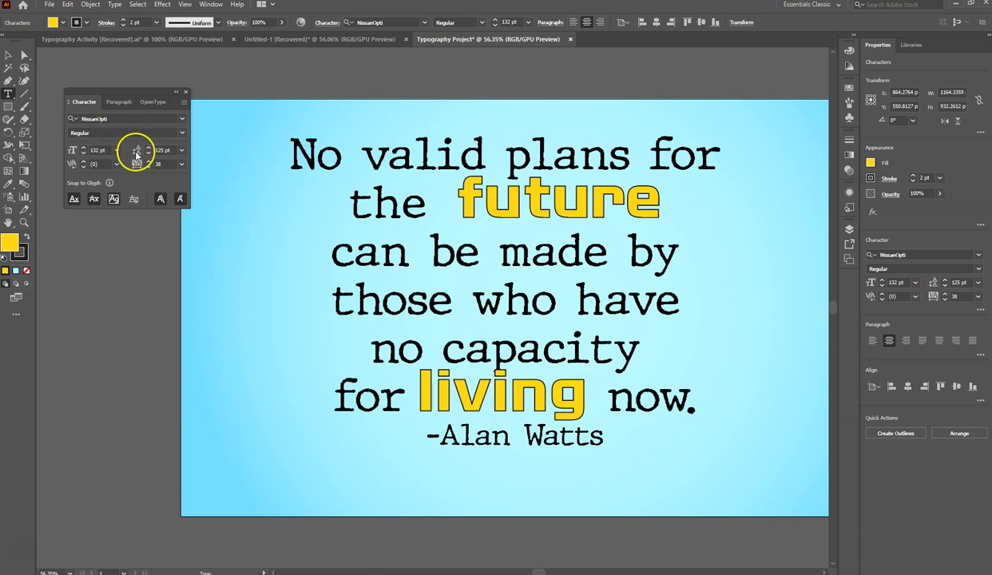
click(84, 163)
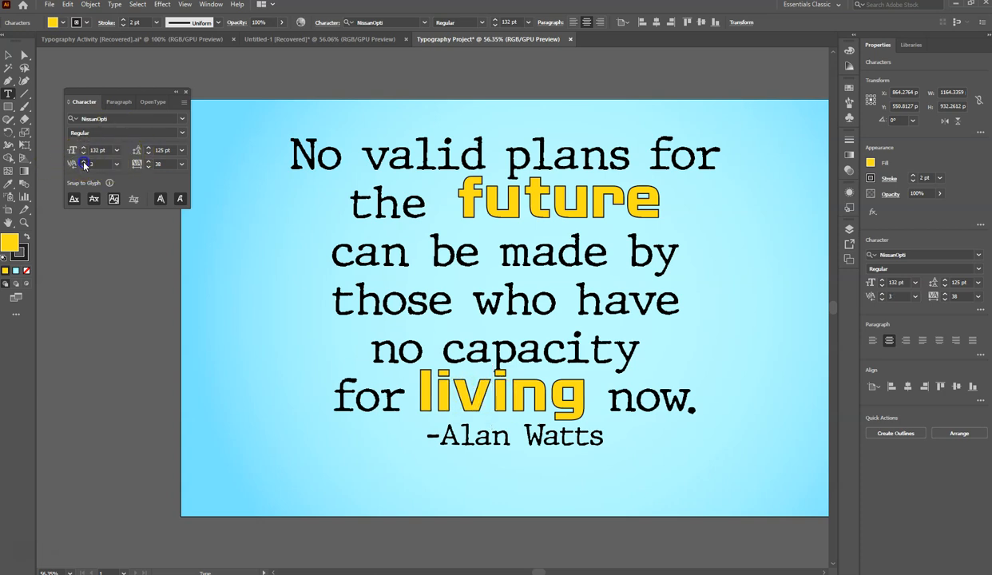
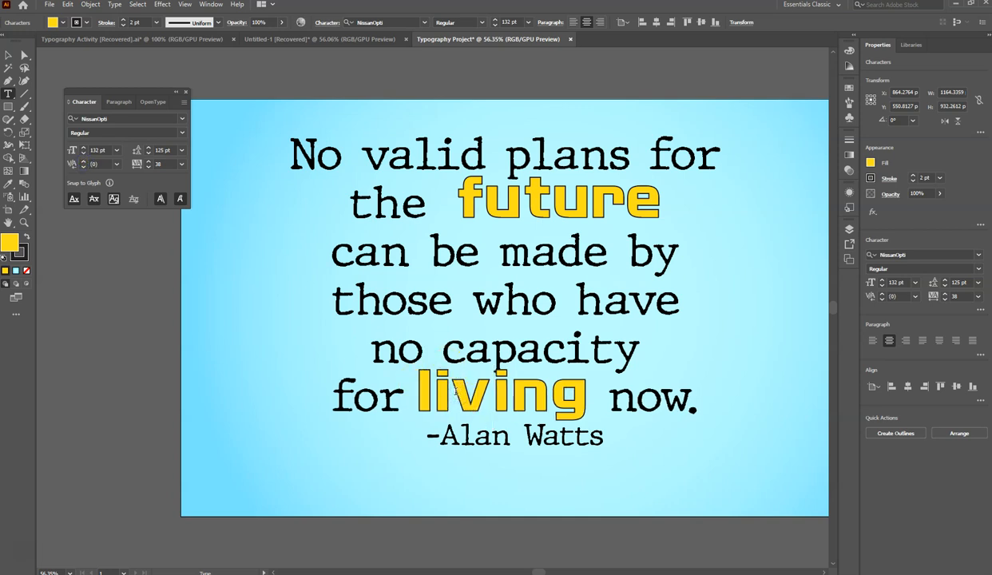
- Set the kerning between the first "i" and "v" of "living" to 46, and between the first "a" and "p" of "capacity" to -72
click(85, 162)
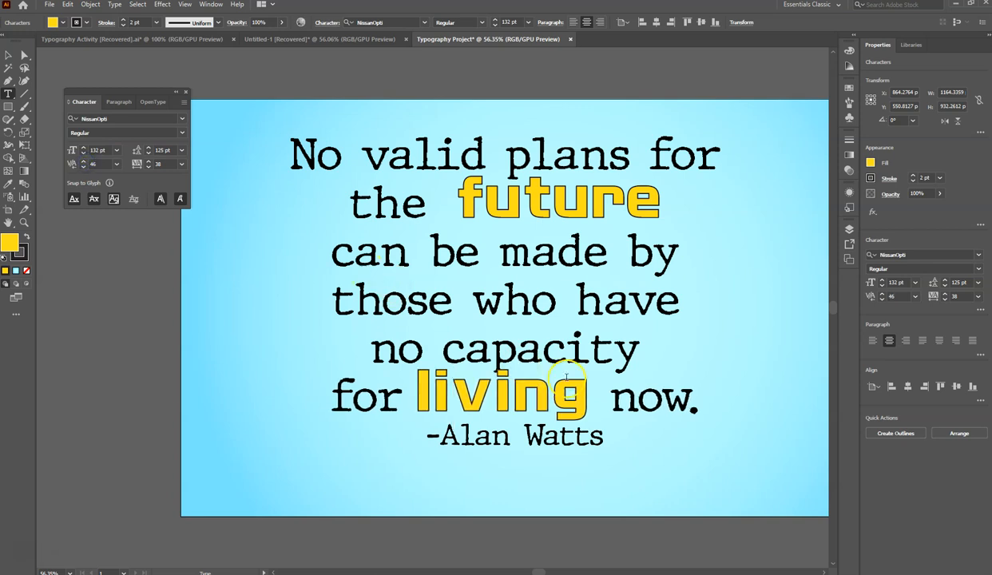
click(493, 351)
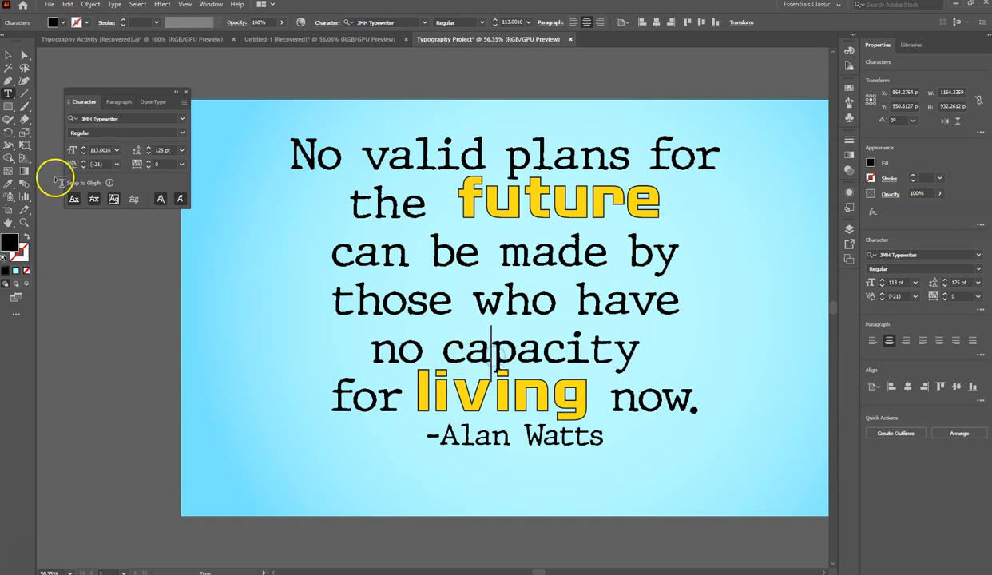
click(83, 168)
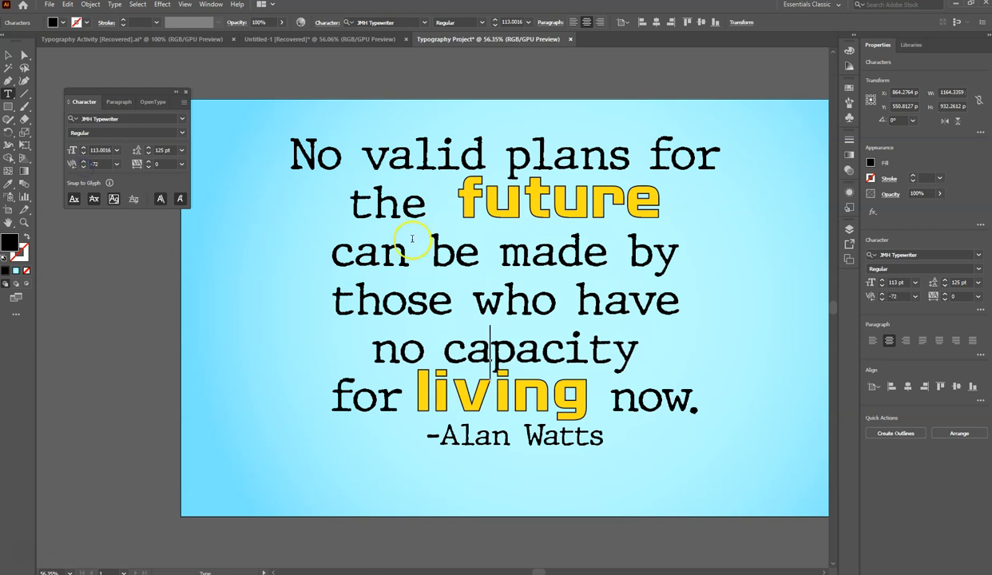
- Try to tighten the tracking of "apacit" in "capacity", and set the leading of "o c" in "no capacity" to 54 pt
drag(456, 351, 605, 356)
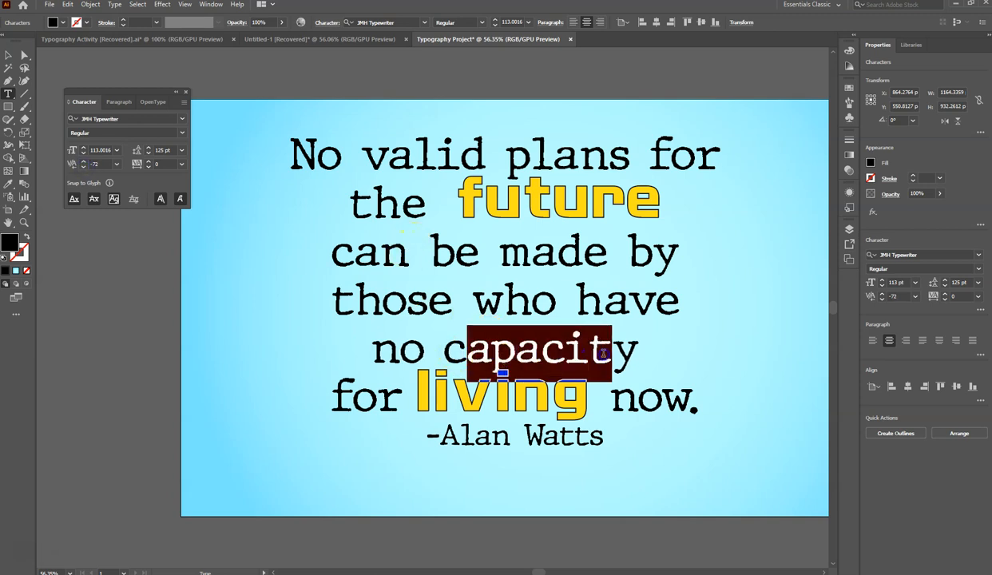
click(149, 167)
click(442, 359)
drag(462, 355, 389, 354)
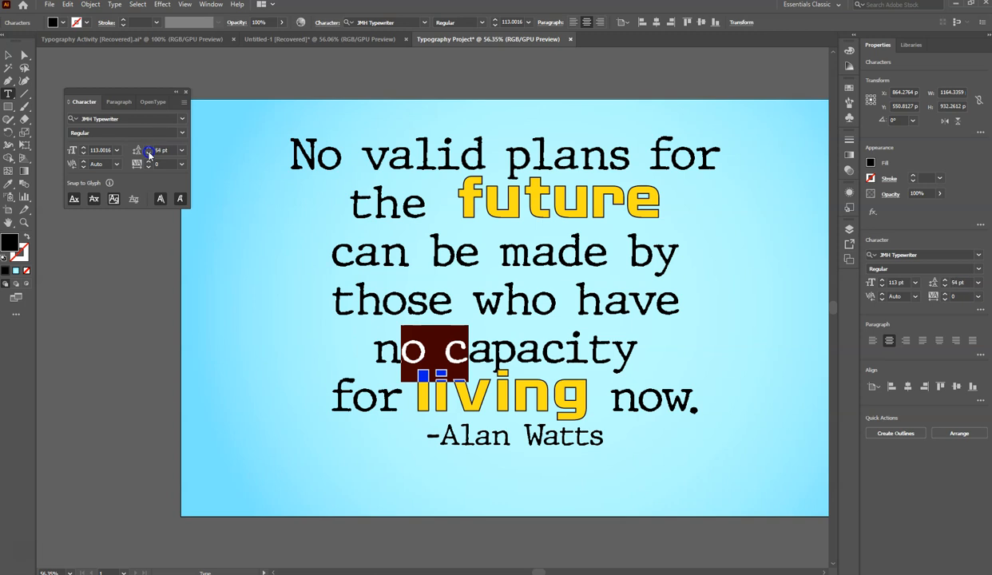
- Tighten the kerning between the "n" and "o" of the word "no"
click(421, 345)
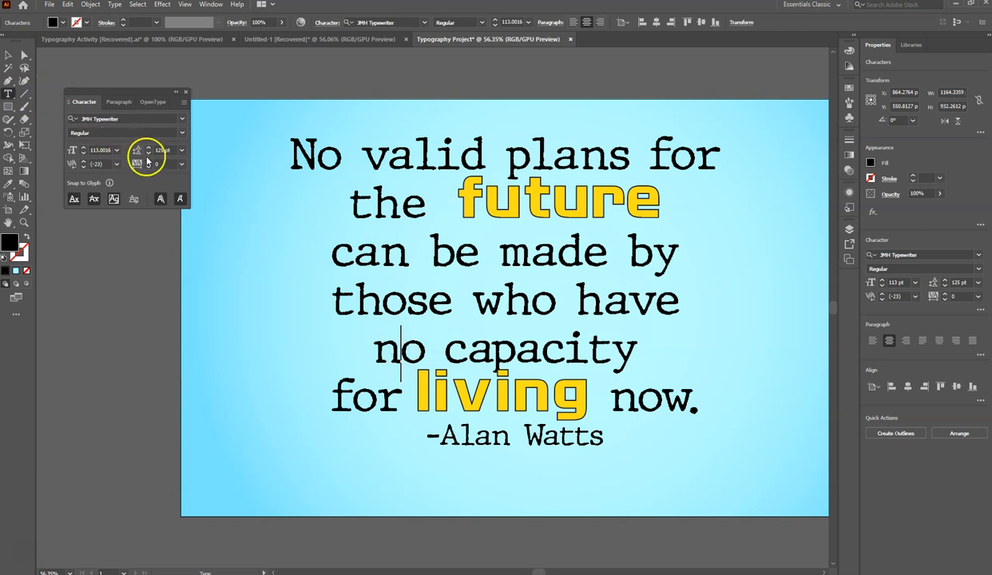
click(83, 167)
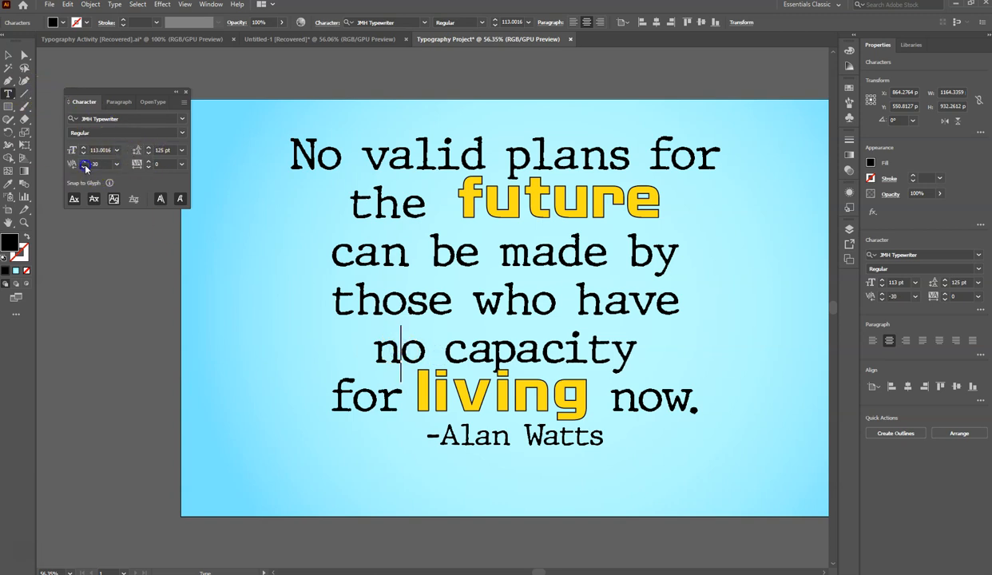
click(84, 166)
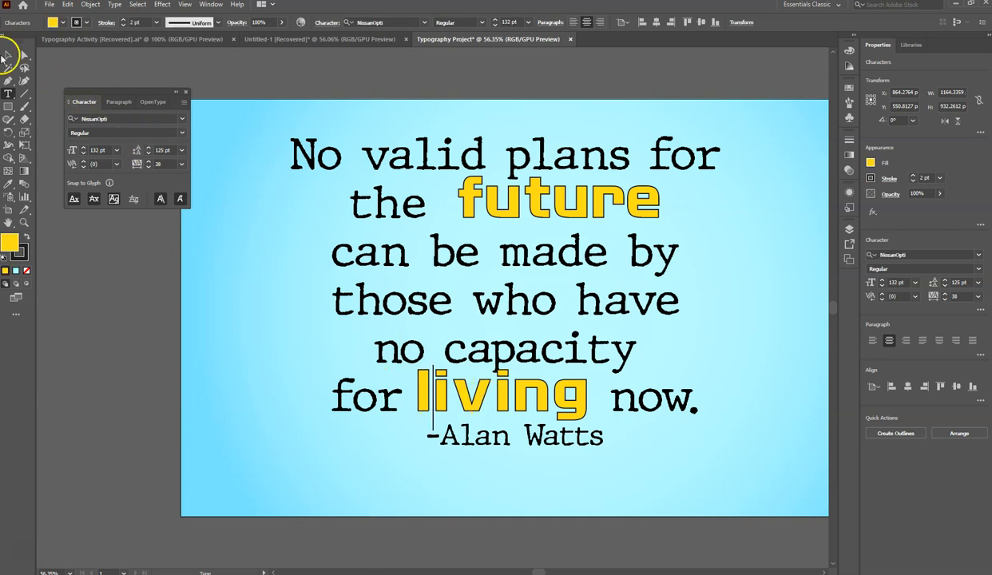
- Convert the whole quote text to outlines
click(8, 55)
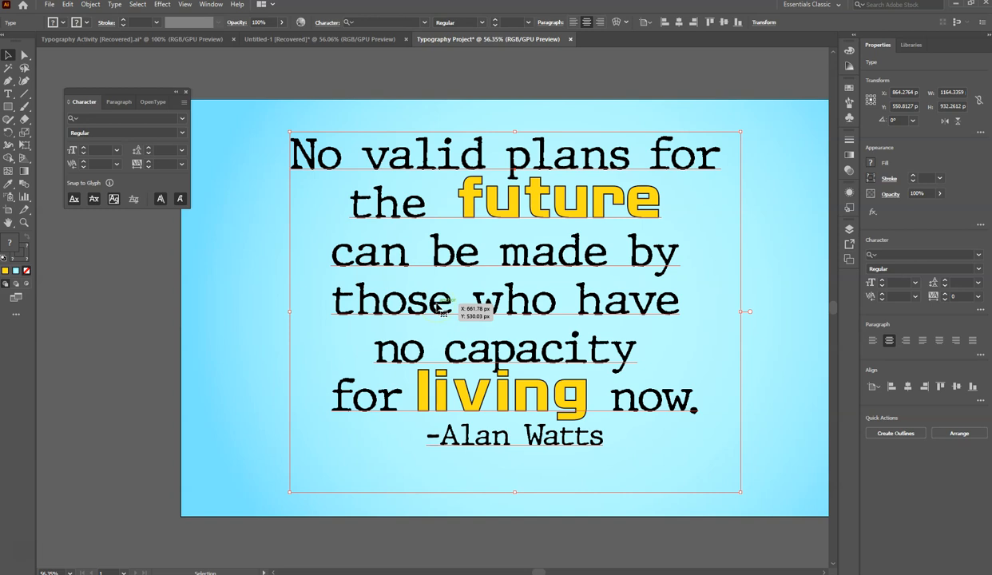
right_click(438, 307)
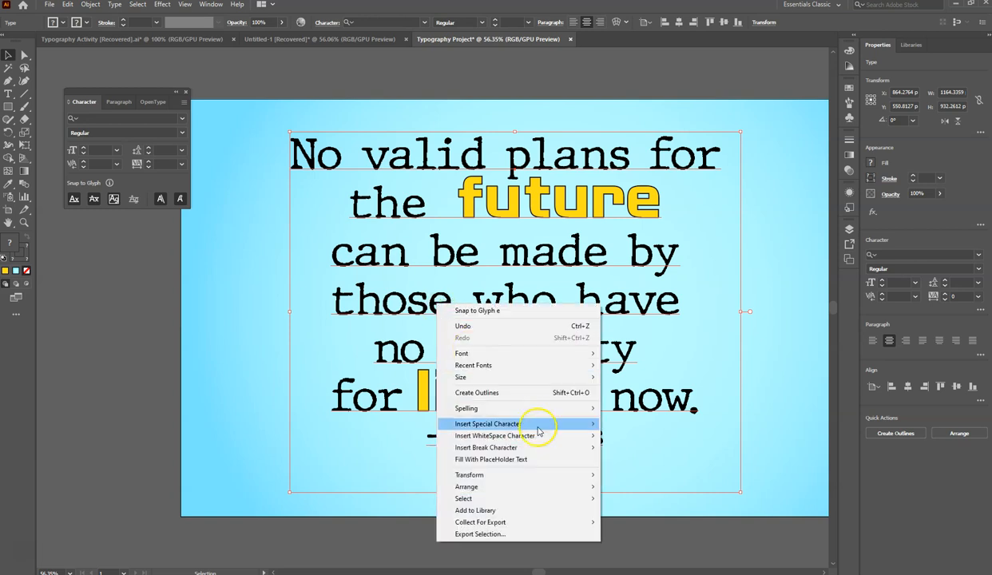
click(504, 392)
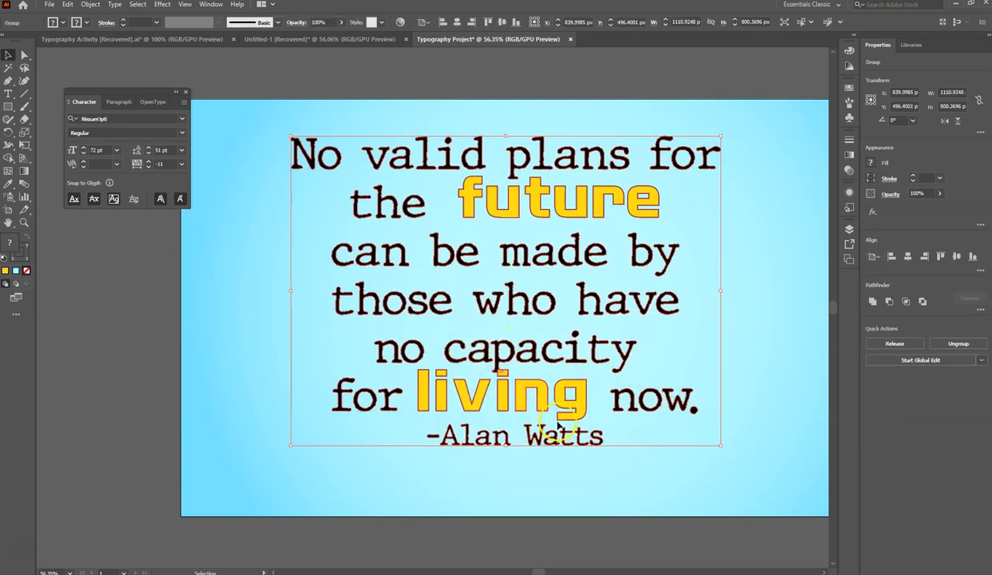
click(505, 399)
double_click(505, 400)
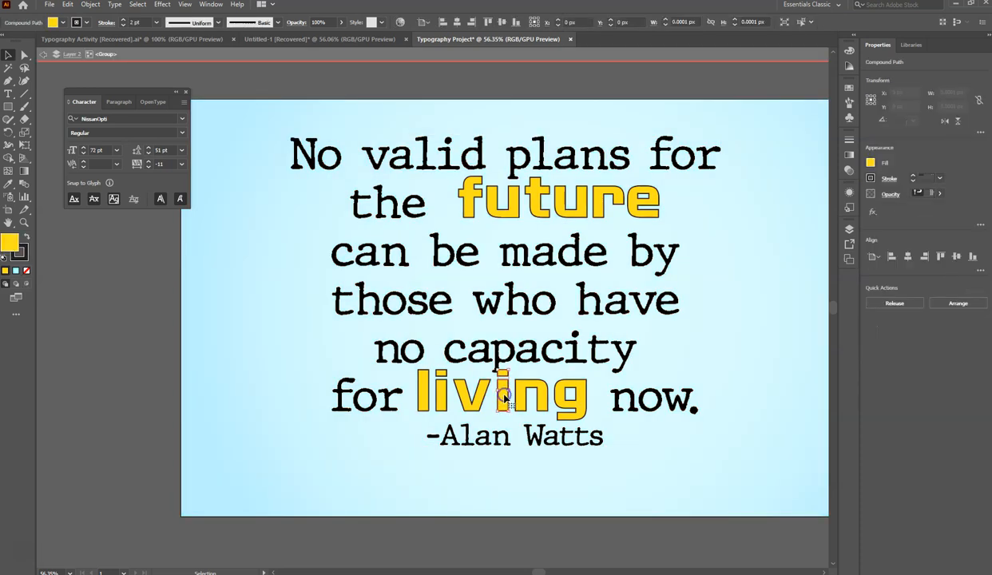
shift+click(501, 374)
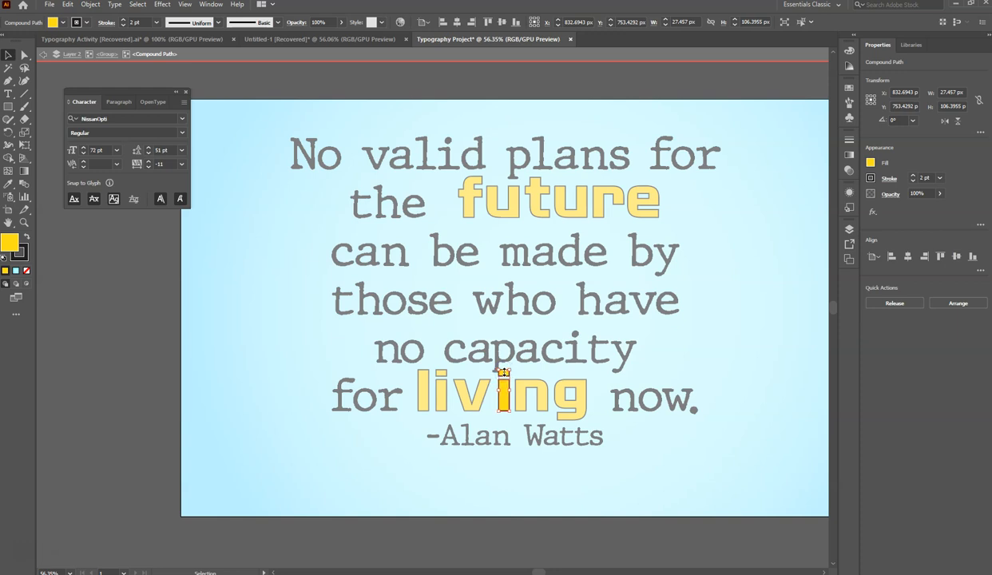
key(Escape)
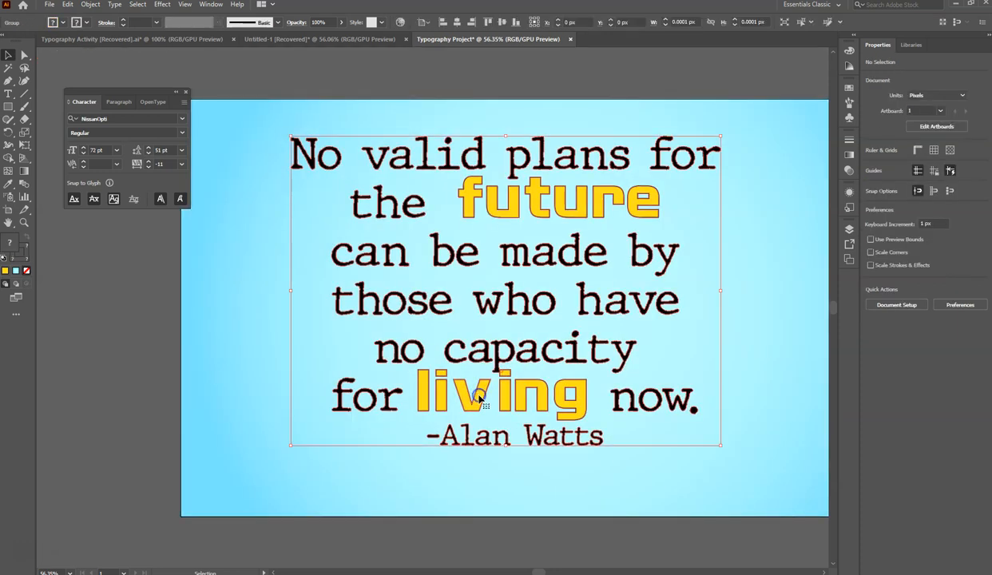
- Isolate the outlined quote group and nudge the "v" of "living" a few pixels to the right
double_click(479, 397)
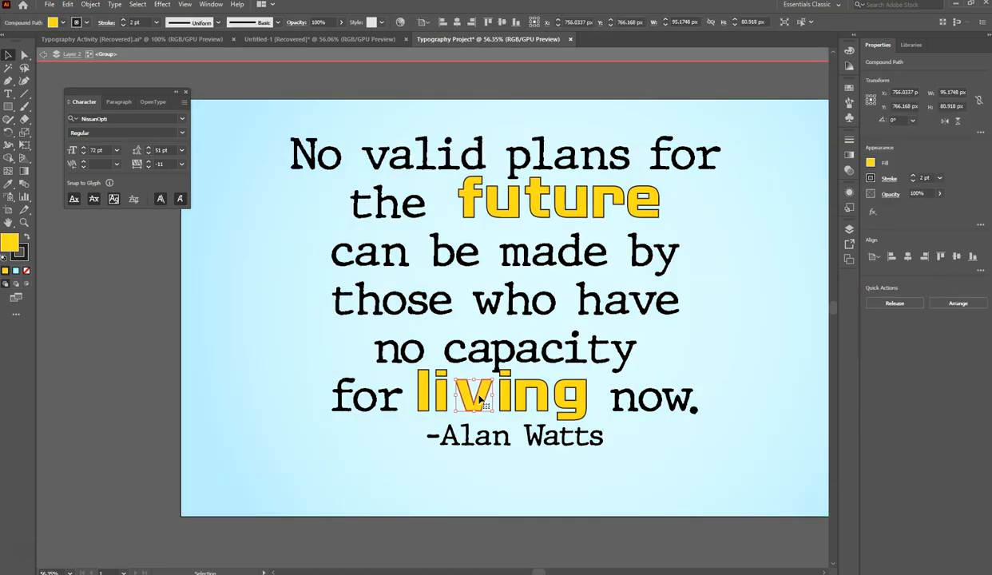
key(Right)
key(Right)
key(Right)
key(Right)
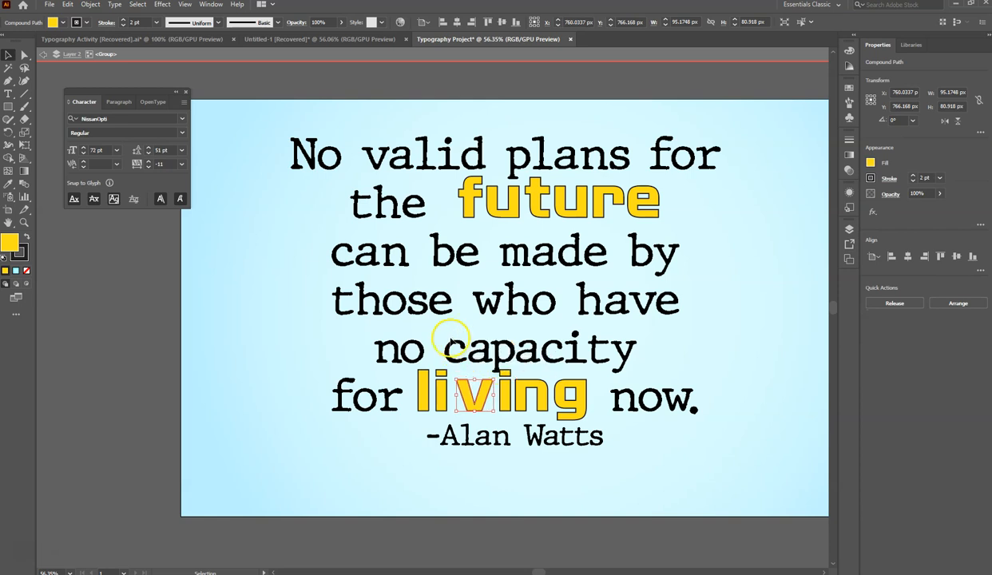
- Nudge the first "c" of "capacity" a few pixels left, toward the word "no"
click(453, 350)
key(Left)
key(Left)
key(Left)
key(Left)
key(Left)
key(Left)
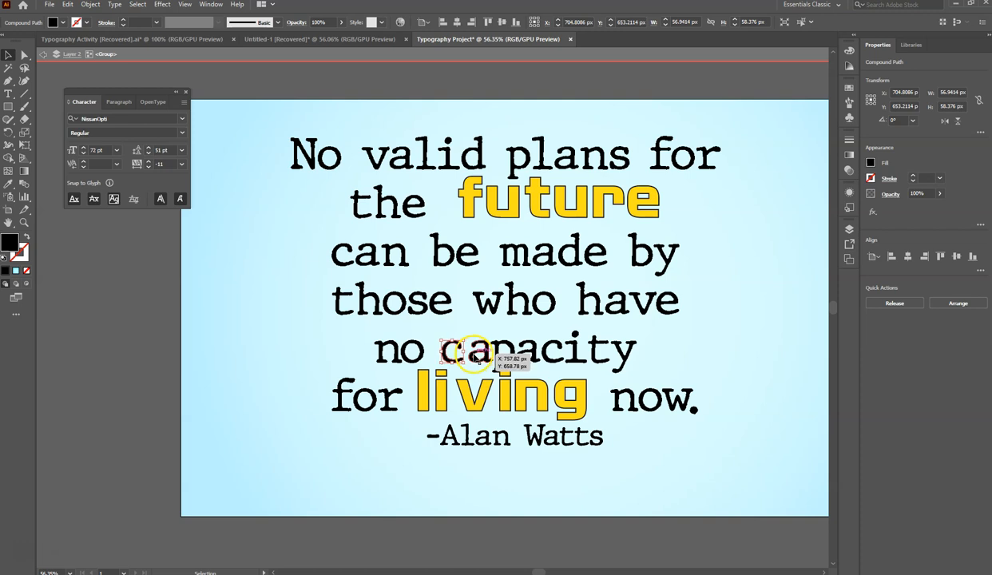
- Shift the outline and inner counter of the first "a" in "capacity" left, closer to the "c", and leave isolation
double_click(478, 353)
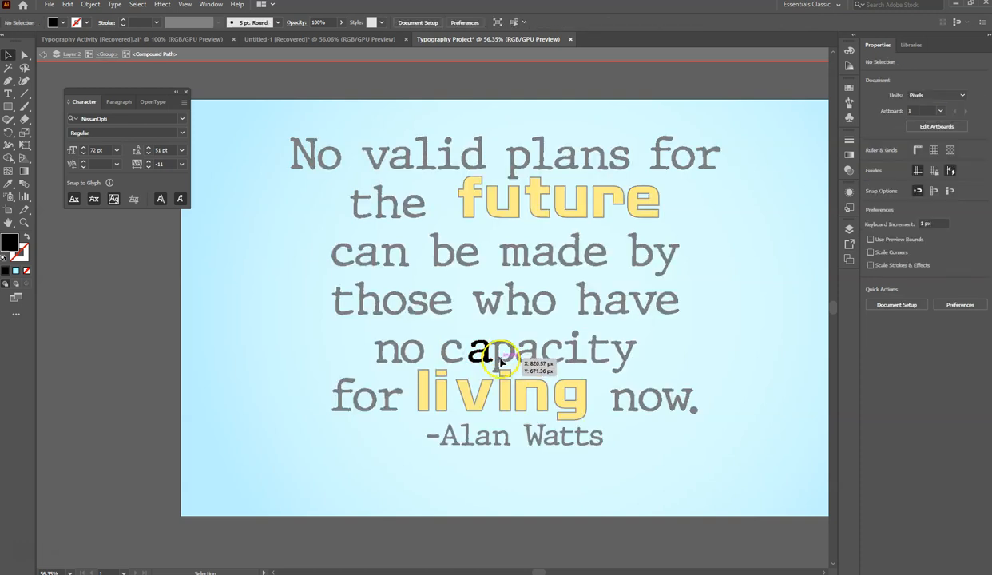
click(470, 364)
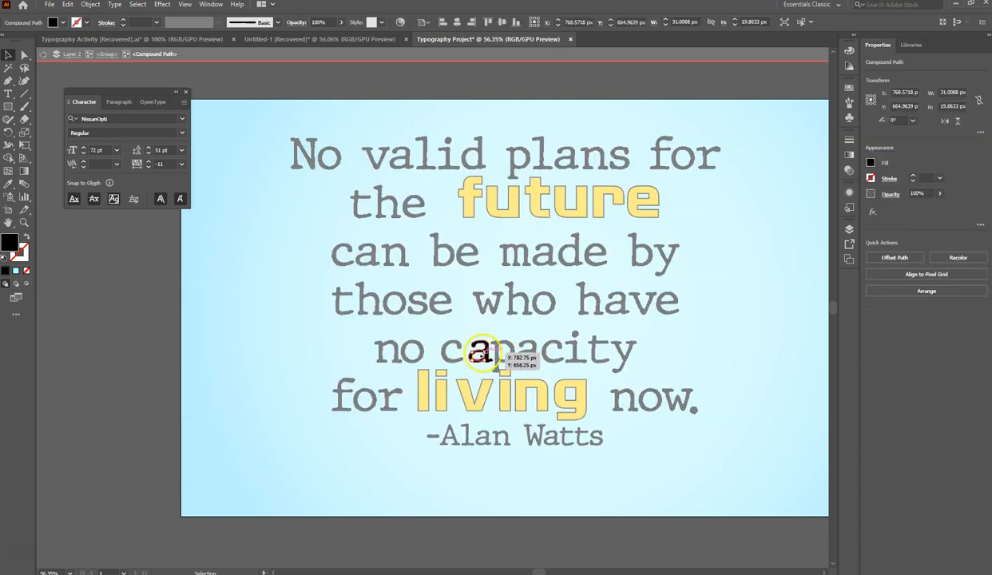
key(Right)
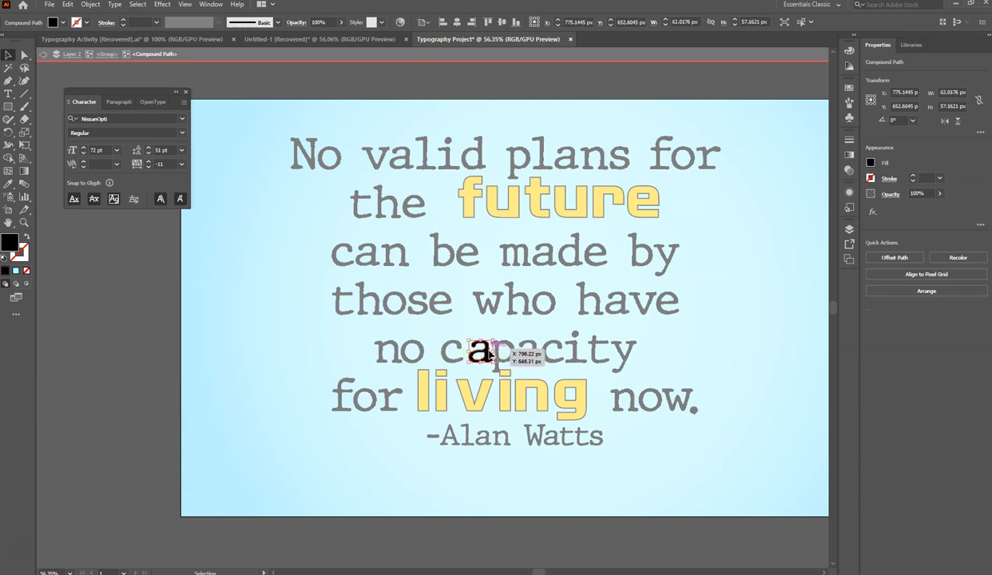
key(ctrl+z)
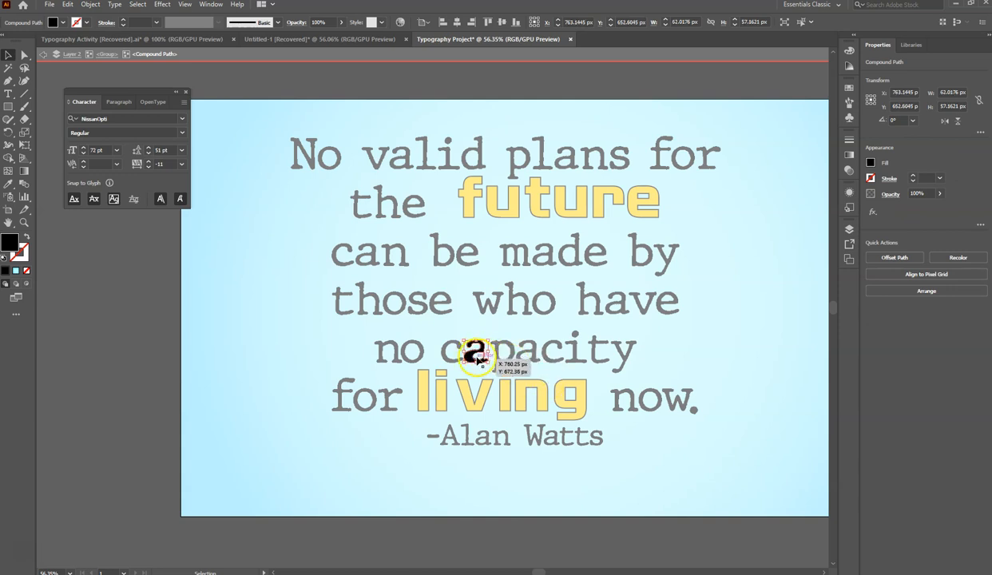
drag(476, 359, 485, 368)
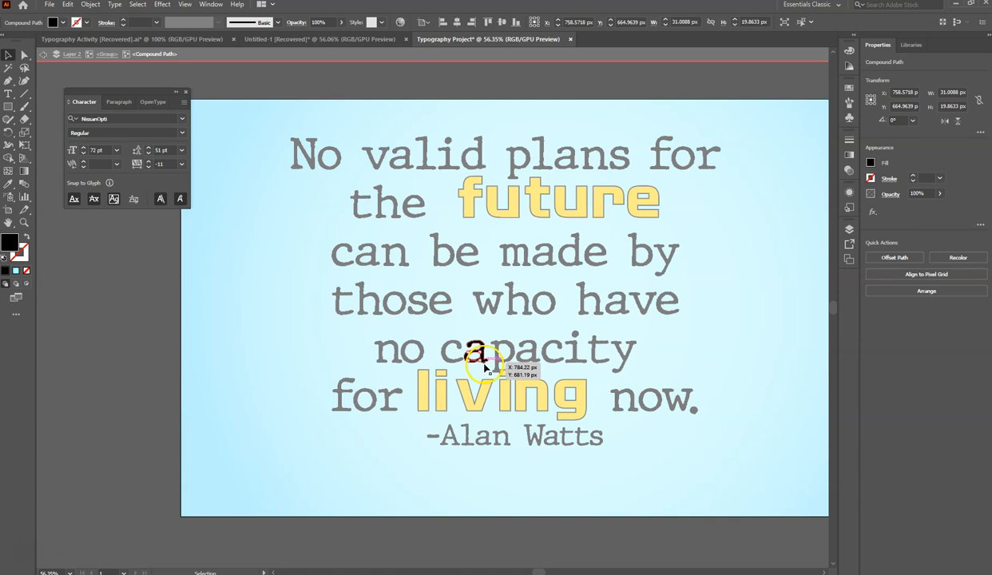
double_click(500, 353)
click(500, 356)
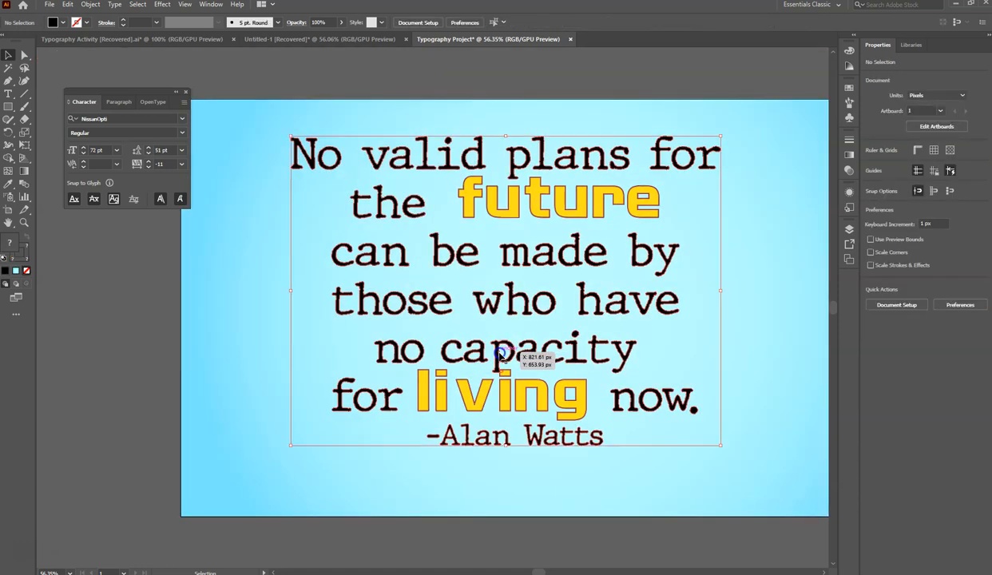
- Isolate the outlined quote group again and nudge the "p" of "capacity" a few pixels left, toward the "a"
double_click(500, 355)
key(Left)
key(Left)
key(Left)
key(Left)
key(Left)
key(Left)
key(Left)
key(Left)
key(Left)
key(Left)
key(Left)
key(Left)
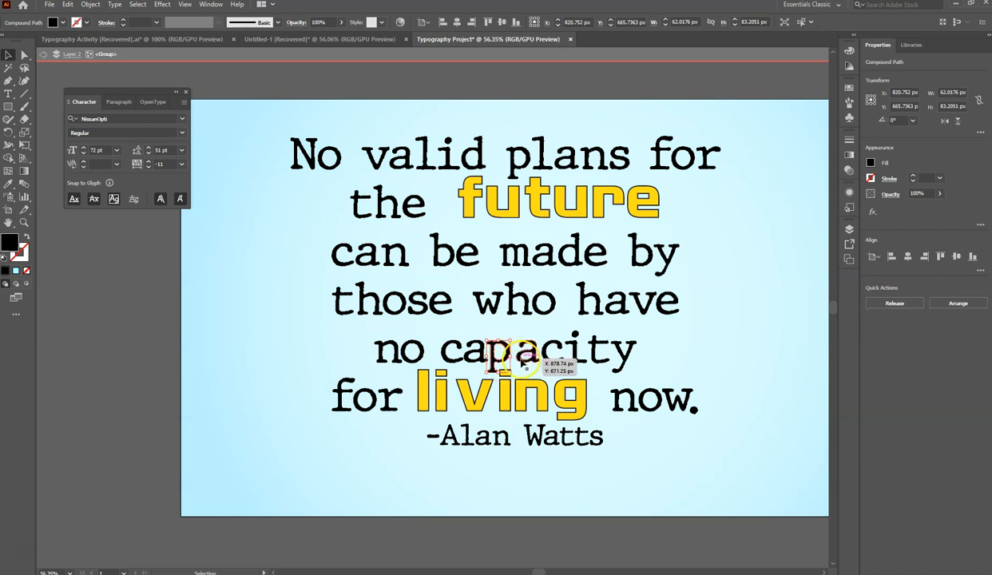
- Nudge the second "a" of "capacity" about 7 px left, toward the "p", and exit the group's isolation
click(521, 359)
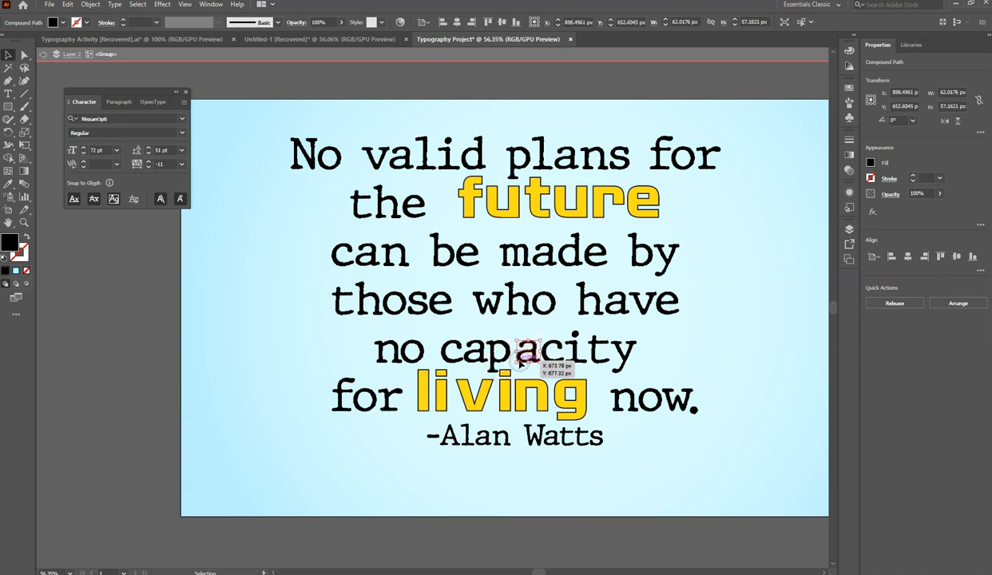
key(Left)
key(Left)
key(Left)
key(Left)
key(Left)
key(Left)
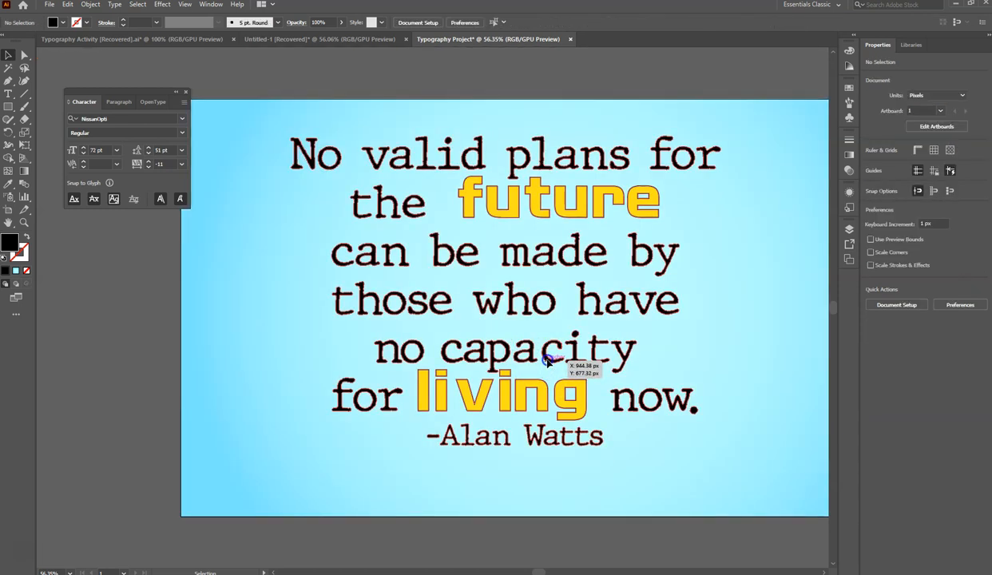
click(549, 361)
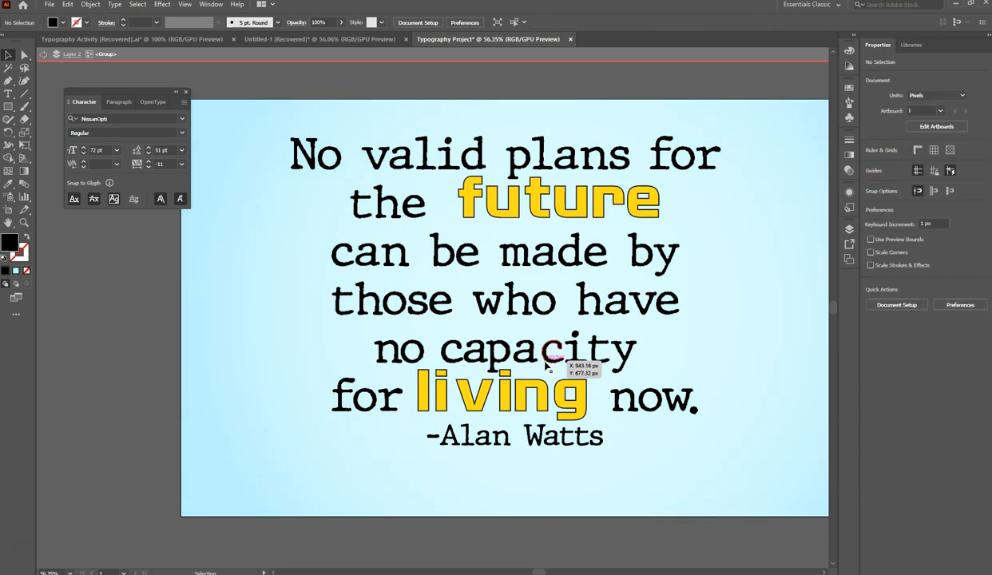
click(549, 359)
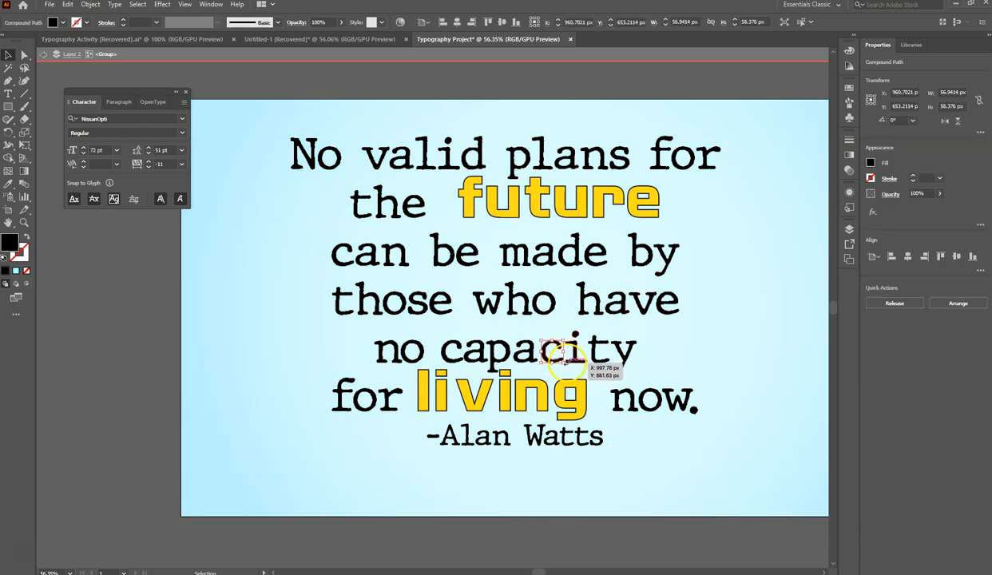
click(688, 365)
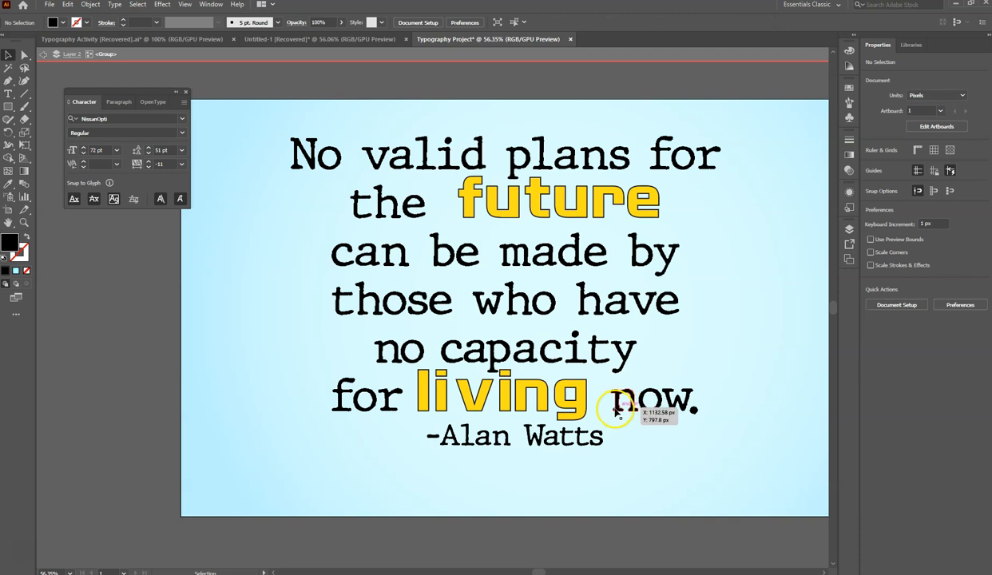
double_click(241, 306)
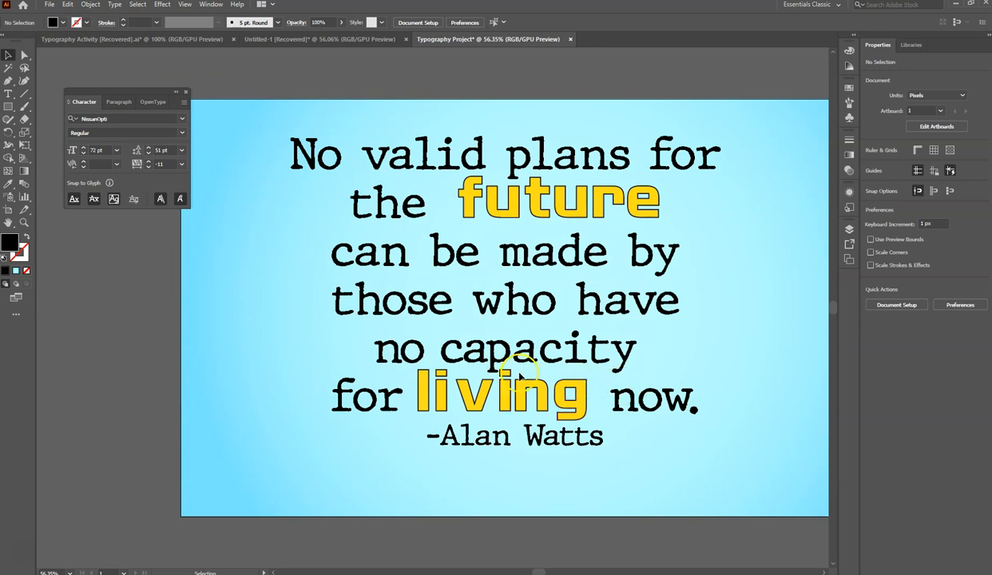
- Move the outlined quote group slightly down on the artboard
drag(510, 356, 507, 366)
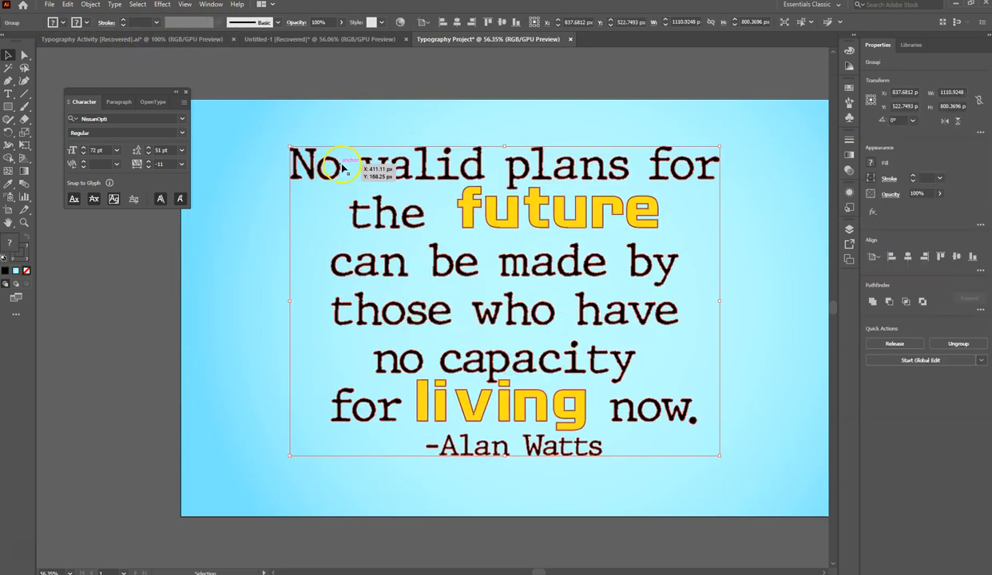
- Try a Multiply drop shadow on the quote group with 75% opacity, 7 px X and Y offsets and 5 px blur
click(161, 7)
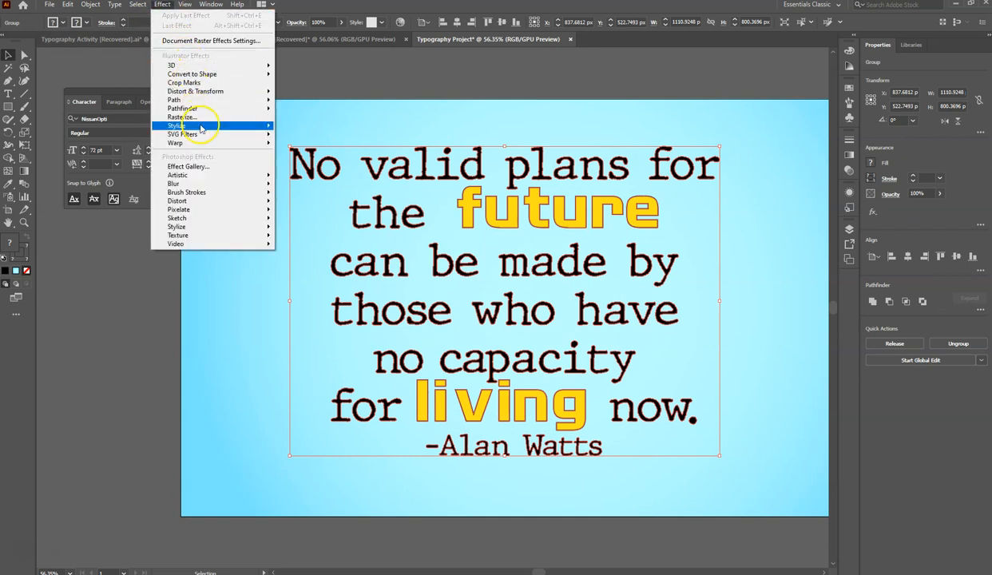
mouse_move(206, 131)
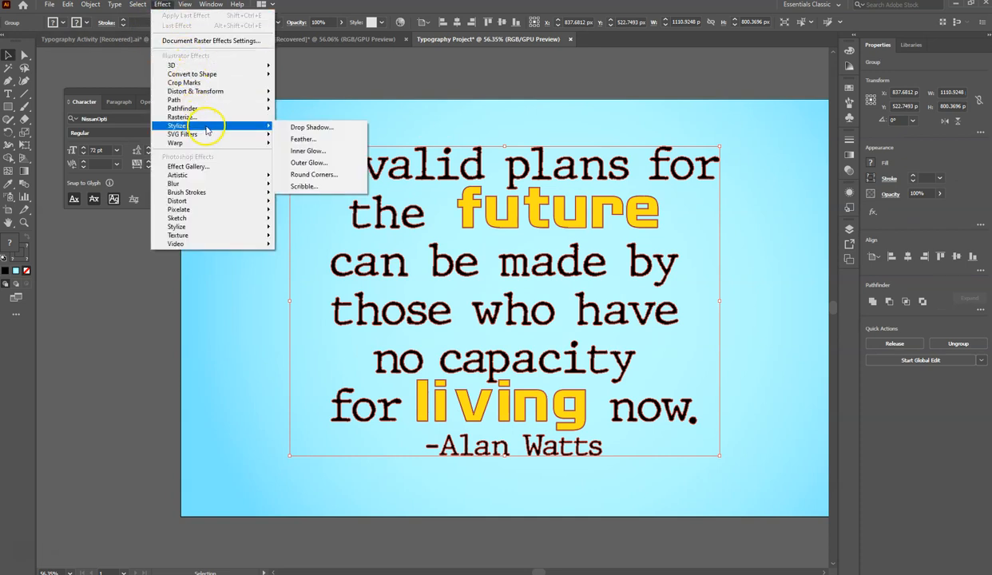
click(302, 128)
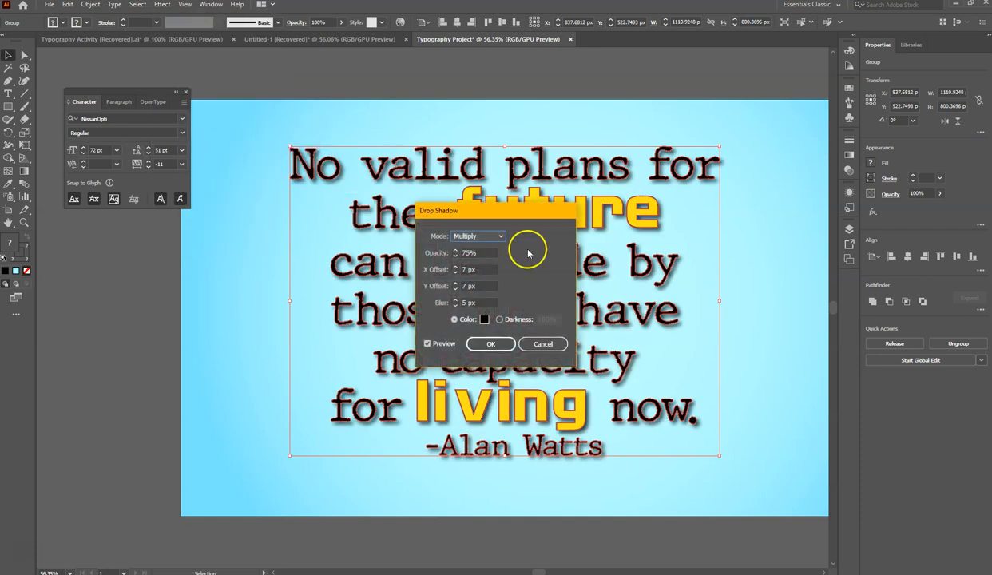
drag(508, 219, 734, 218)
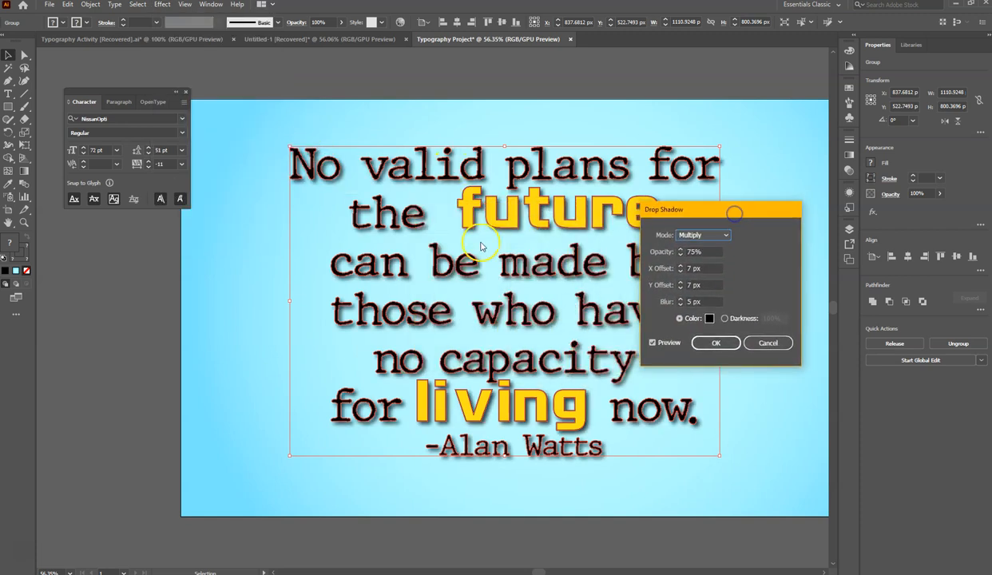
click(718, 344)
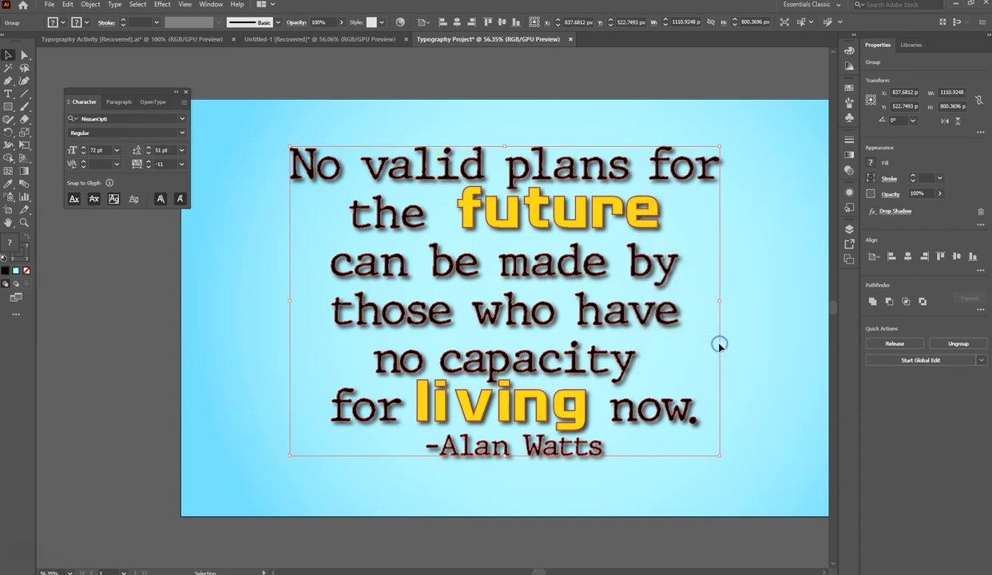
click(772, 352)
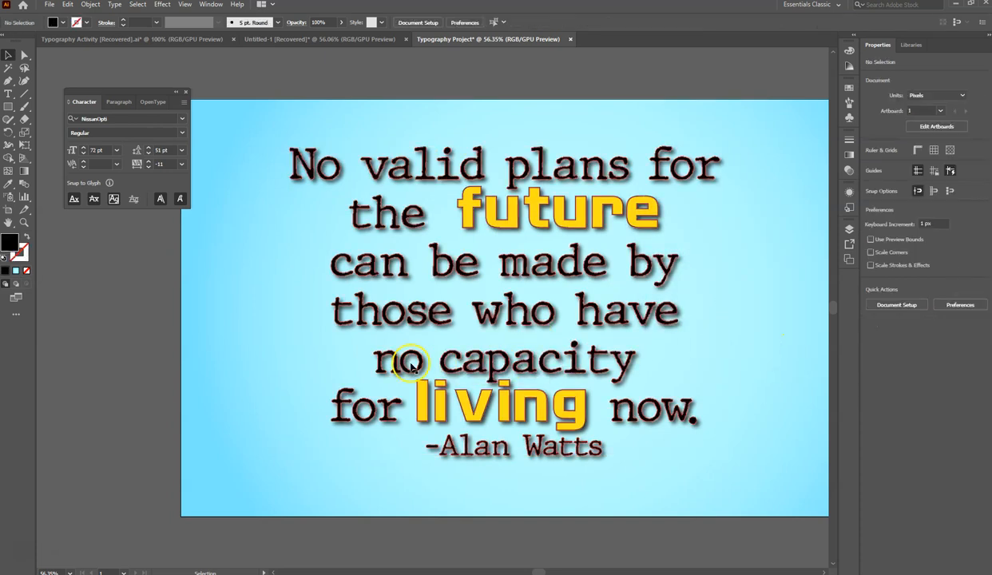
- Apply a Multiply drop shadow to the quote group with 50% opacity, 7 px X and Y offsets and 5 px blur
click(389, 232)
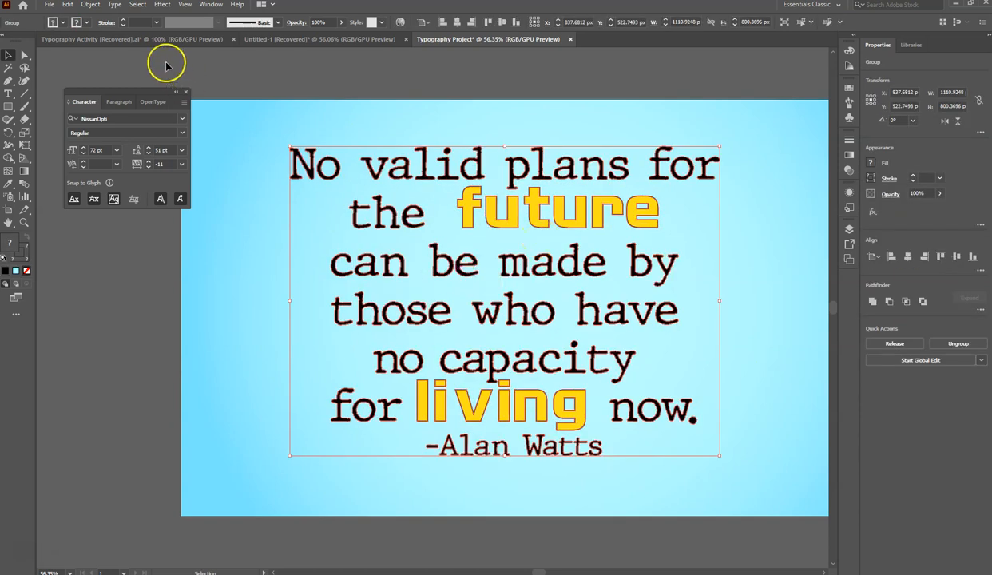
click(163, 5)
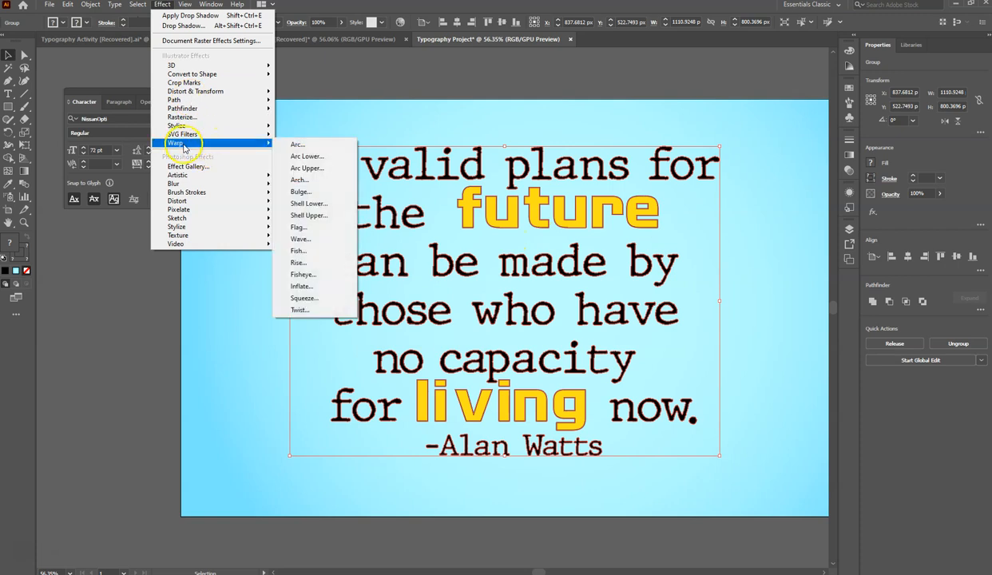
mouse_move(192, 127)
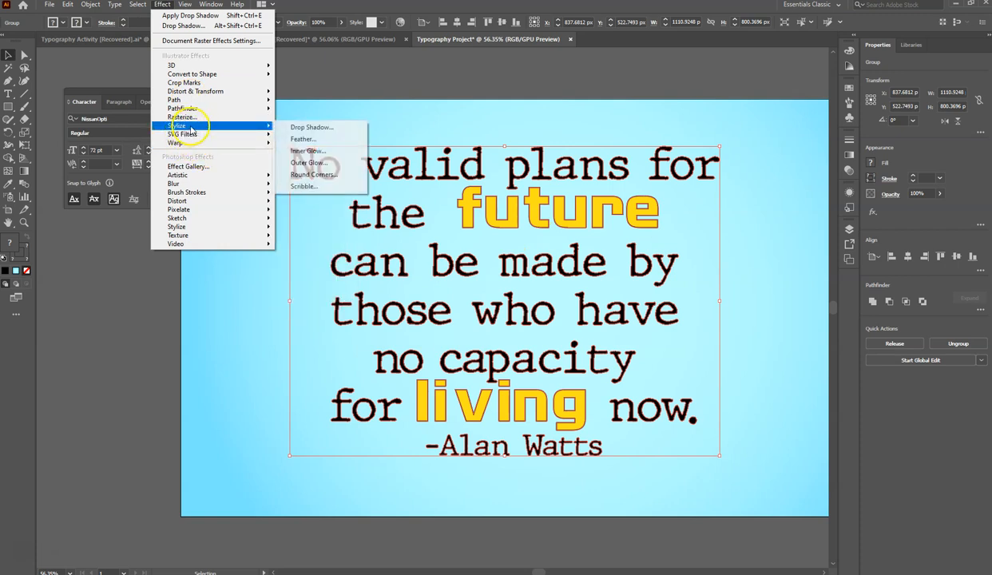
click(328, 127)
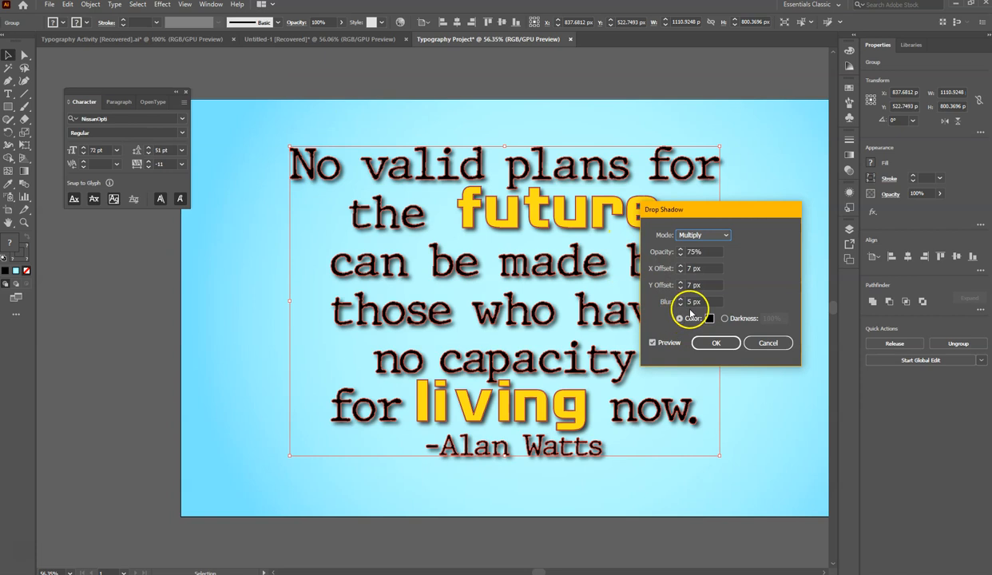
click(680, 255)
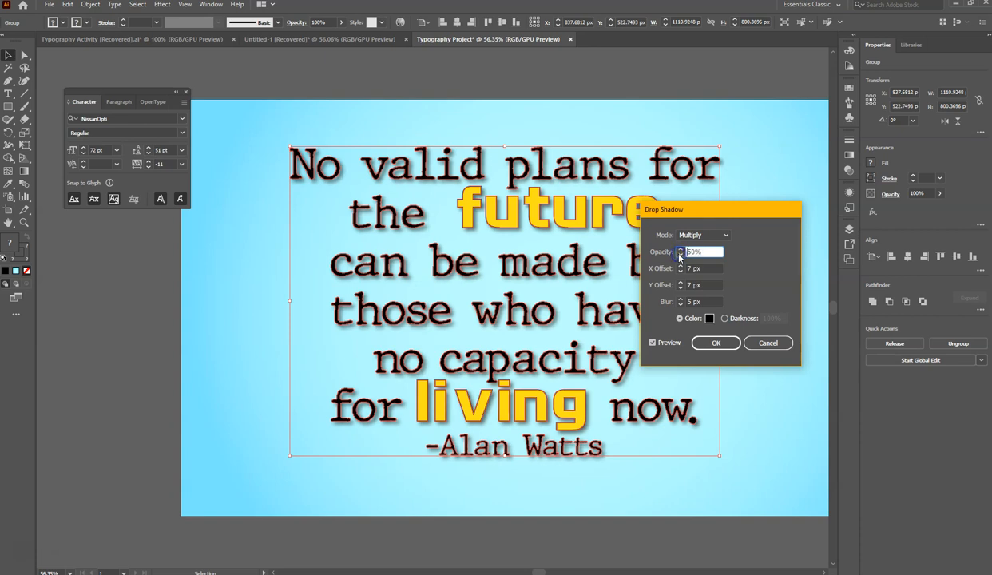
click(716, 343)
click(751, 361)
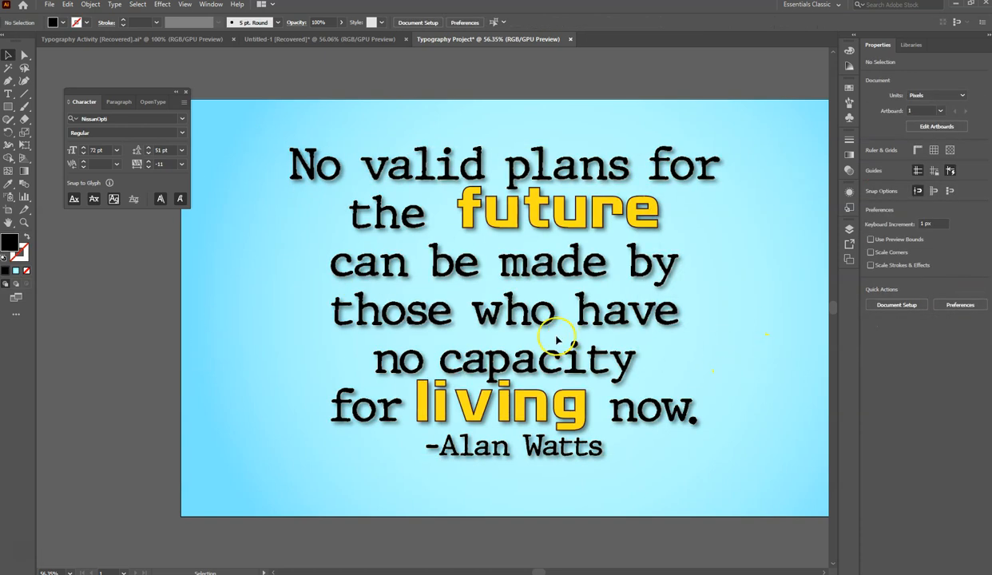
- Select only the outlined lines "can be made by" and "those who have" and nudge them up 19 px
click(512, 314)
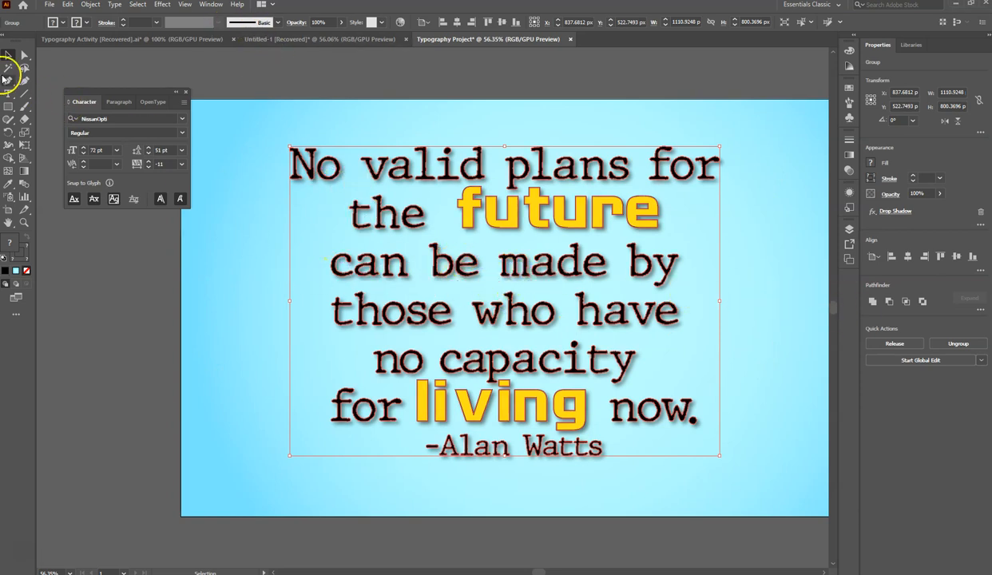
click(24, 59)
drag(358, 280, 705, 286)
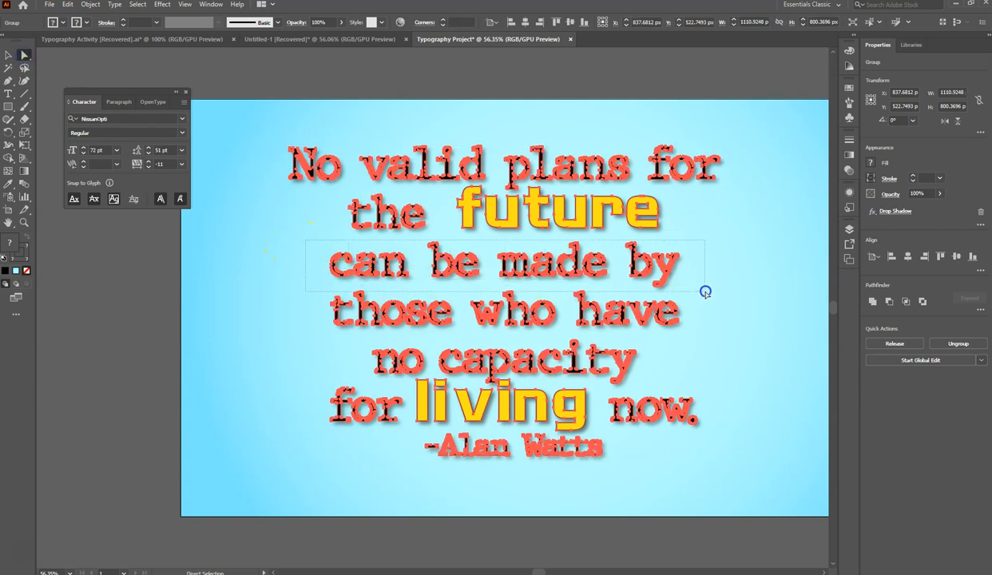
drag(713, 337, 718, 337)
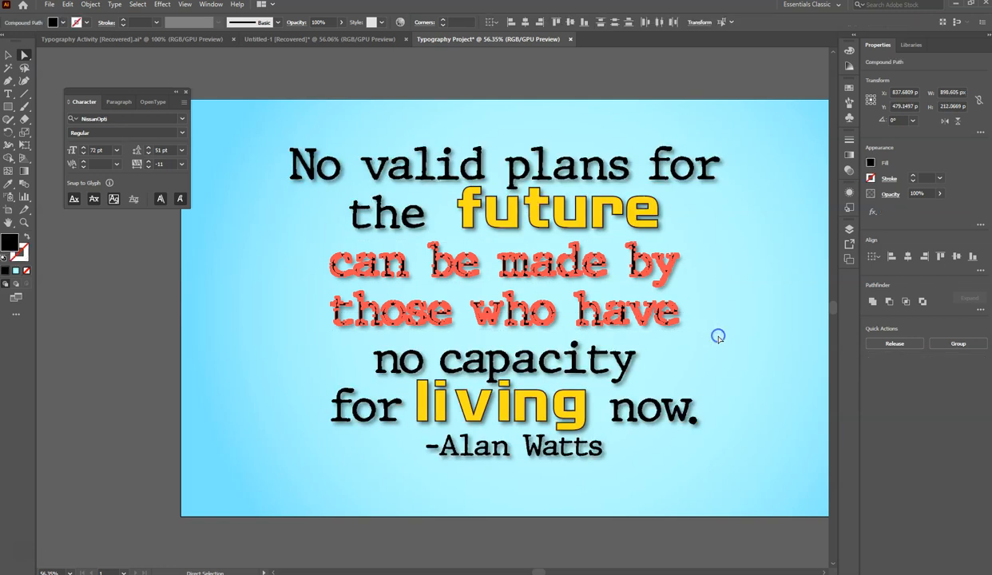
key(Up)
key(Up)
key(Up)
key(Up)
key(Up)
key(Up)
key(Up)
key(Up)
key(Up)
key(Up)
key(Up)
key(Up)
key(Up)
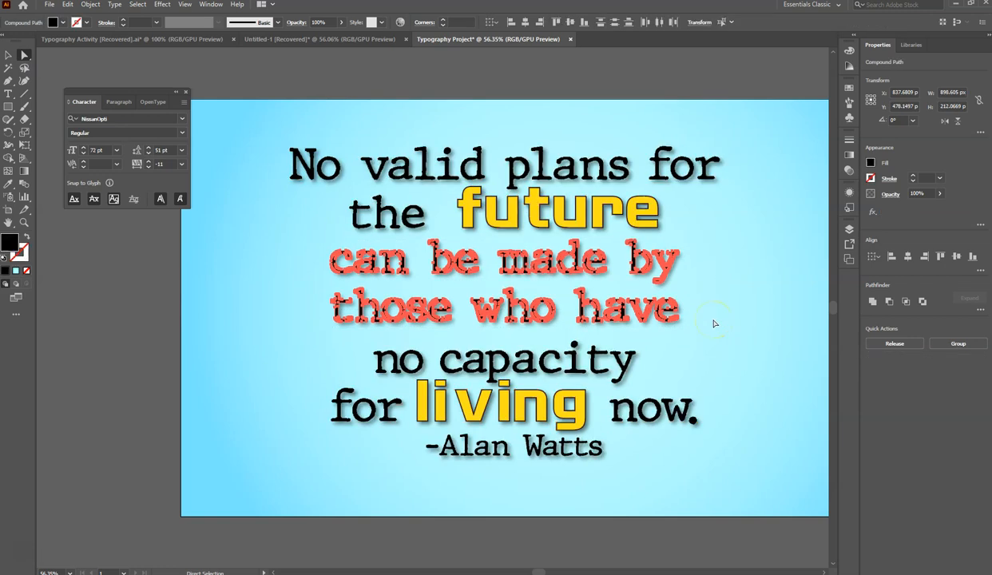
key(Up)
key(Up)
key(Up)
key(Up)
key(Up)
key(Up)
key(Up)
key(Up)
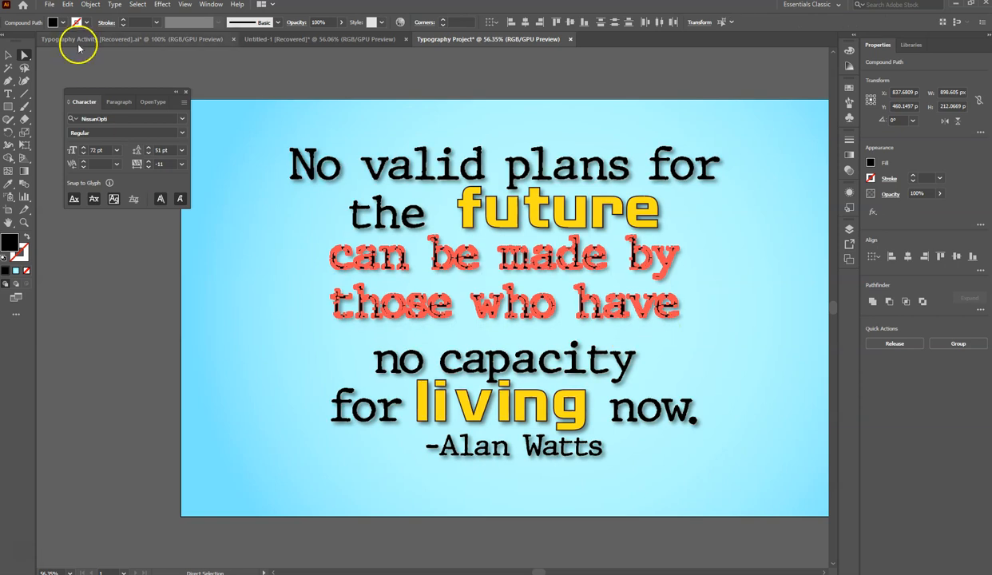
- Select only the line "those who have" and nudge it up, closer to "can be made by"
click(23, 56)
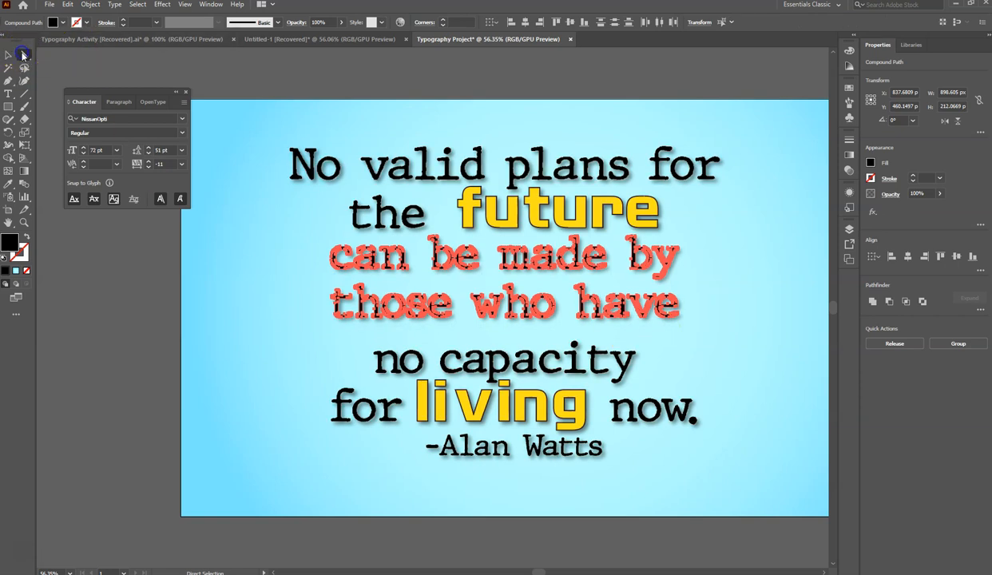
click(238, 295)
drag(312, 288, 422, 343)
click(267, 310)
drag(304, 280, 558, 328)
click(680, 336)
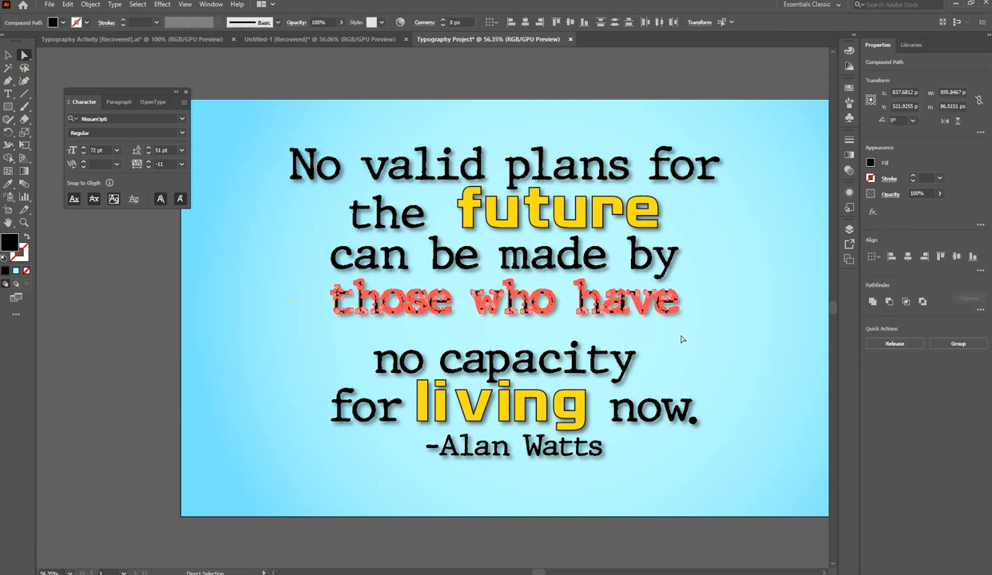
- Select the lines "no capacity" and "for living now." and nudge them up about 61 px, closer to "those who have"
drag(300, 331, 452, 365)
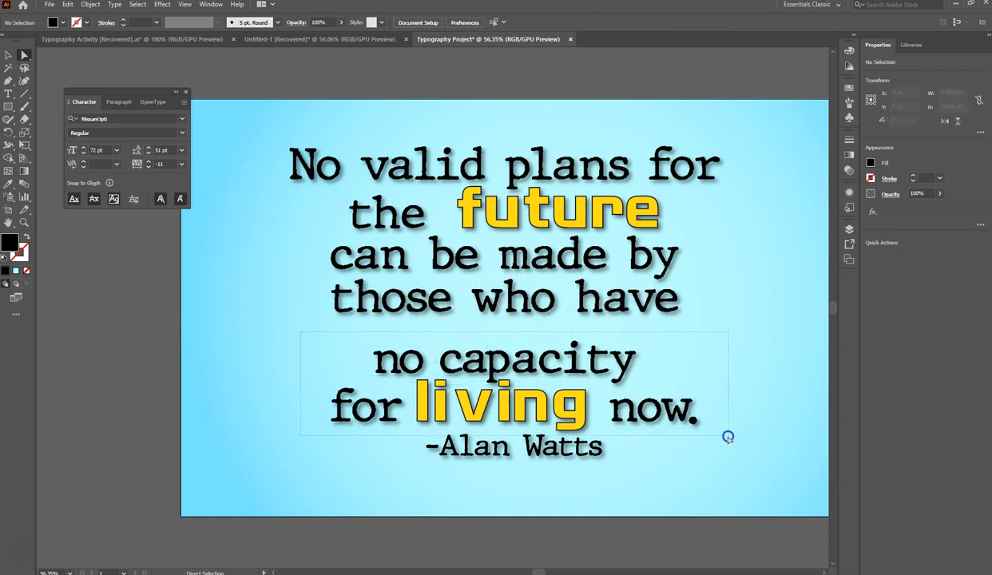
drag(728, 434, 730, 434)
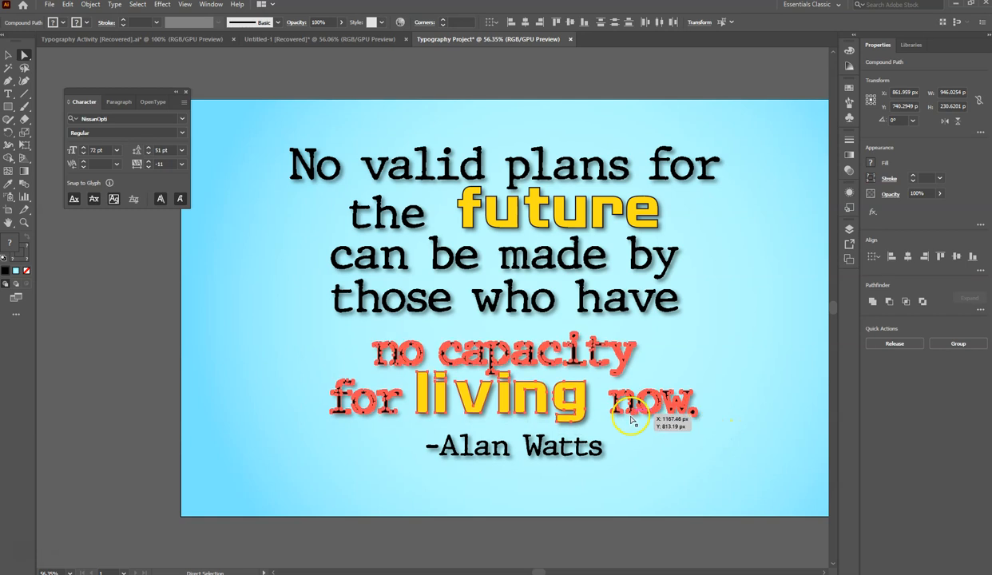
key(Up)
key(Up)
key(Up)
key(Up)
key(Up)
key(Up)
key(Up)
key(Up)
key(Up)
key(Up)
key(Up)
key(Up)
key(Up)
key(Up)
key(Up)
key(Up)
key(Up)
key(Up)
key(Up)
key(Up)
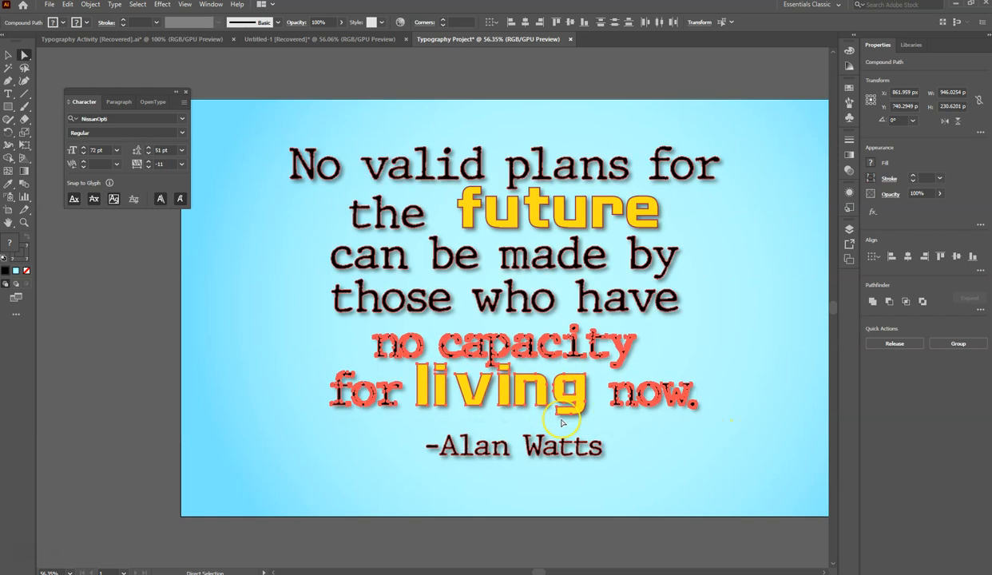
key(Up)
key(Up)
key(Up)
key(Up)
key(Up)
key(Up)
key(Up)
key(Up)
key(Up)
key(Up)
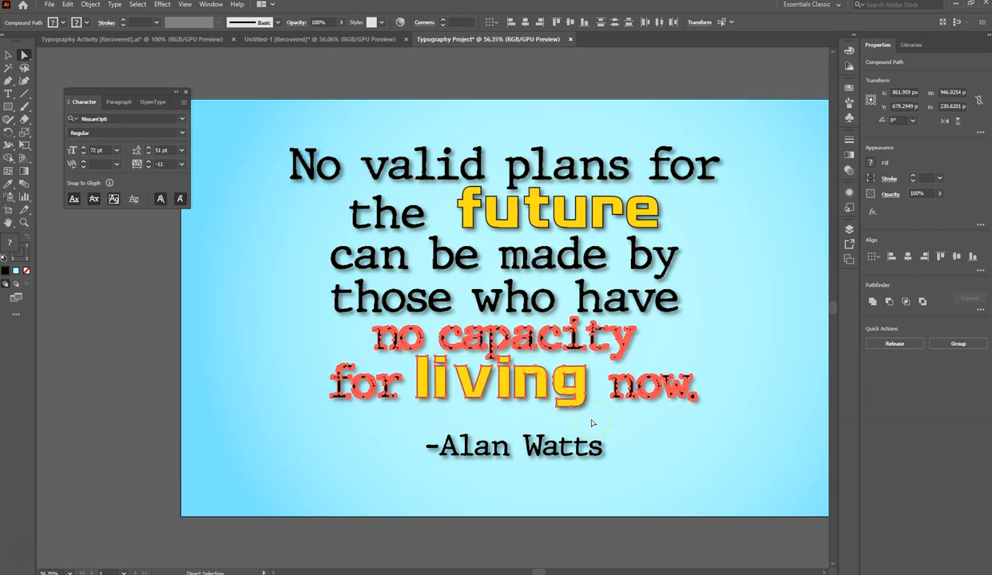
click(635, 417)
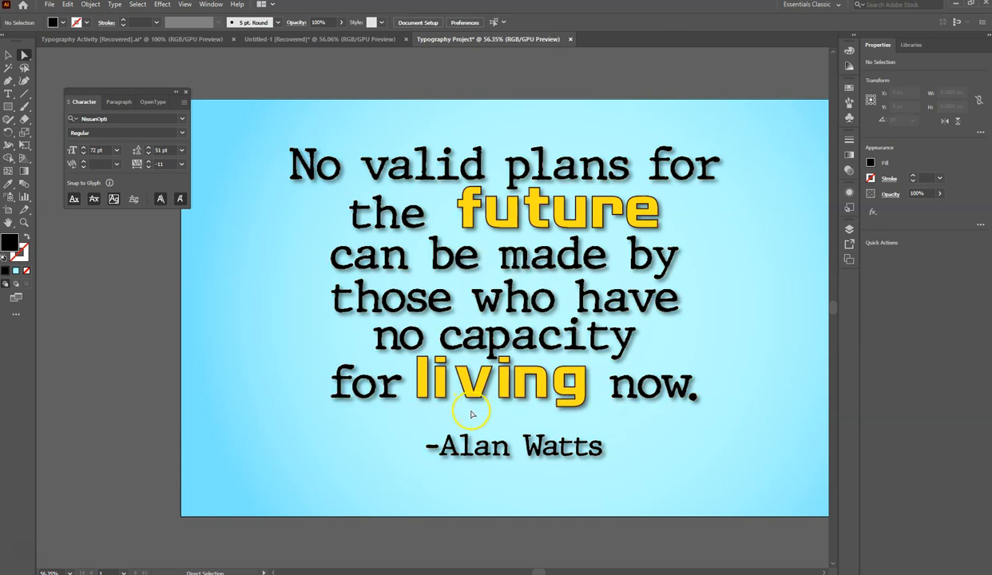
- Even out the letter spacing of "living" by nudging the second "i", the "n" and the "g" slightly right and adjusting the first "i"
click(504, 388)
key(Right)
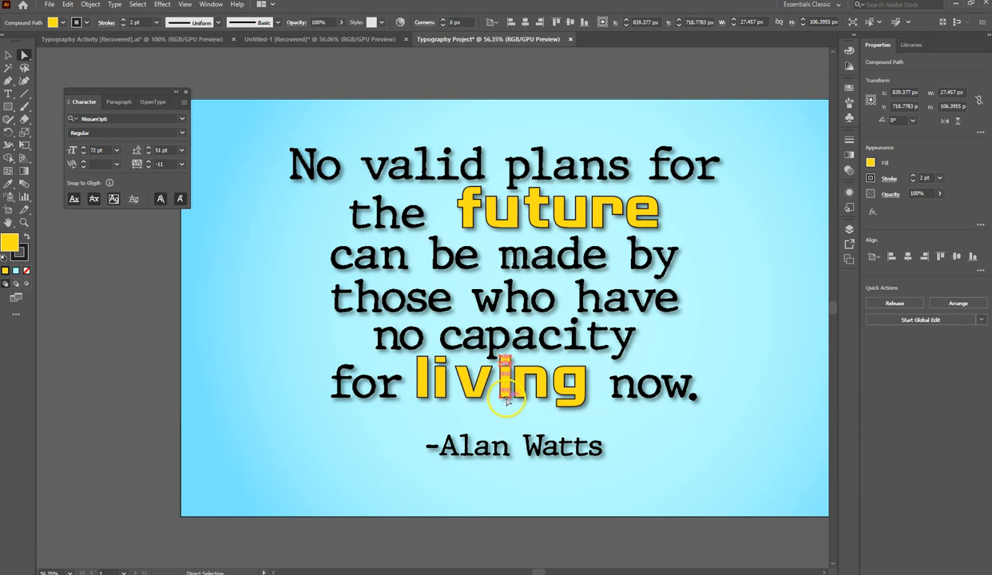
click(540, 387)
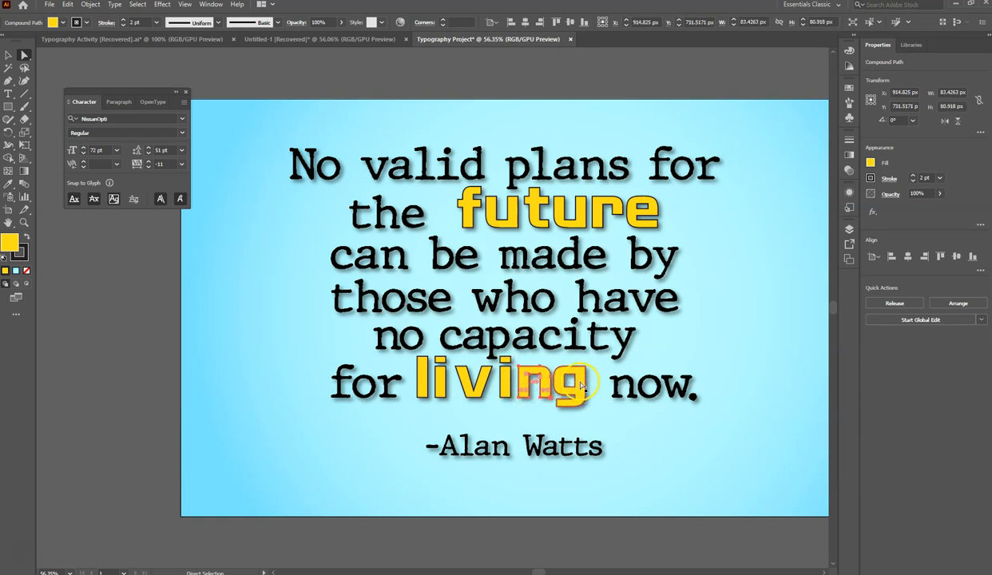
click(584, 387)
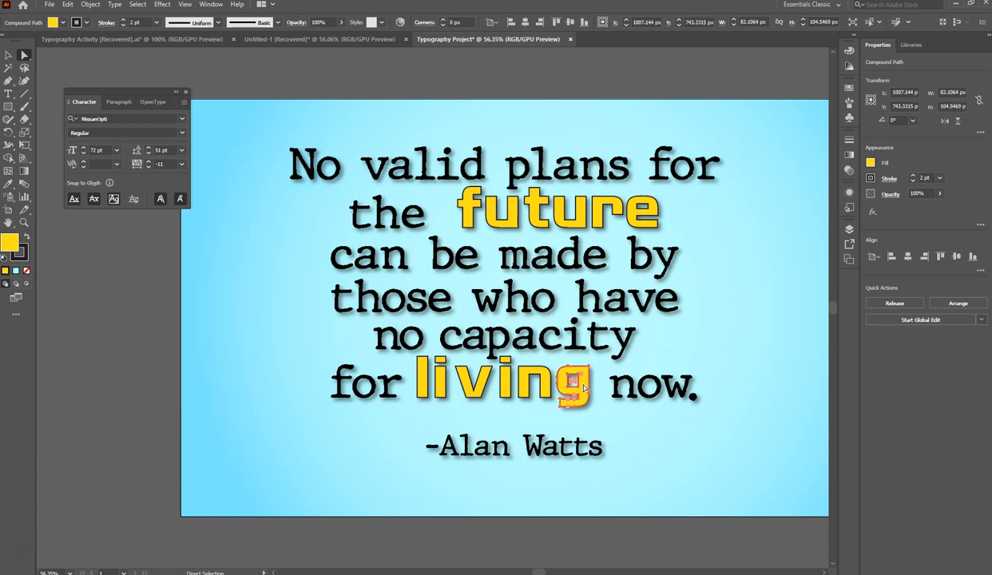
click(442, 387)
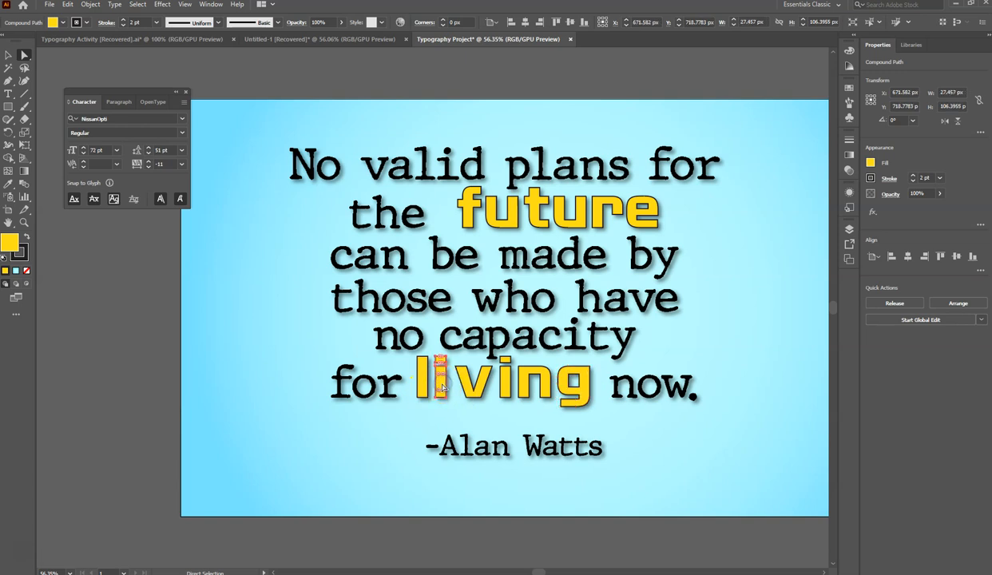
click(636, 428)
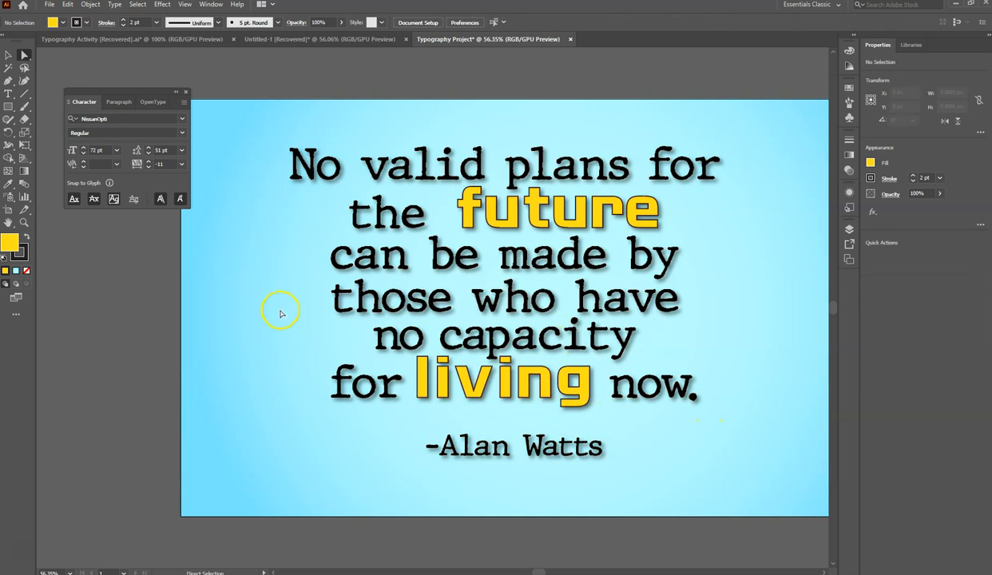
- Select all six letters of the word "future" together, copy them, and clear the selection
click(466, 210)
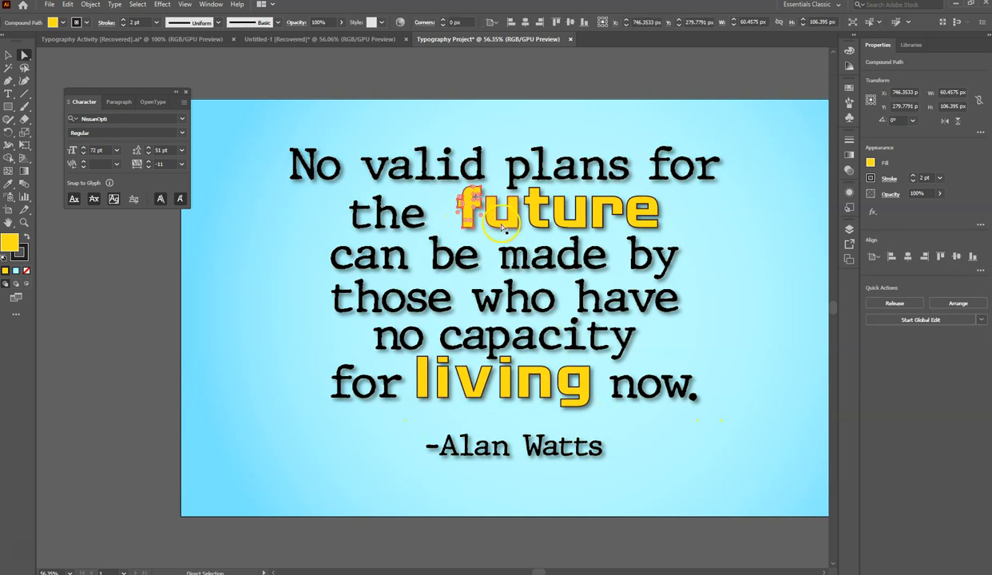
shift+click(495, 226)
shift+click(537, 221)
shift+click(575, 226)
shift+click(597, 222)
shift+click(636, 224)
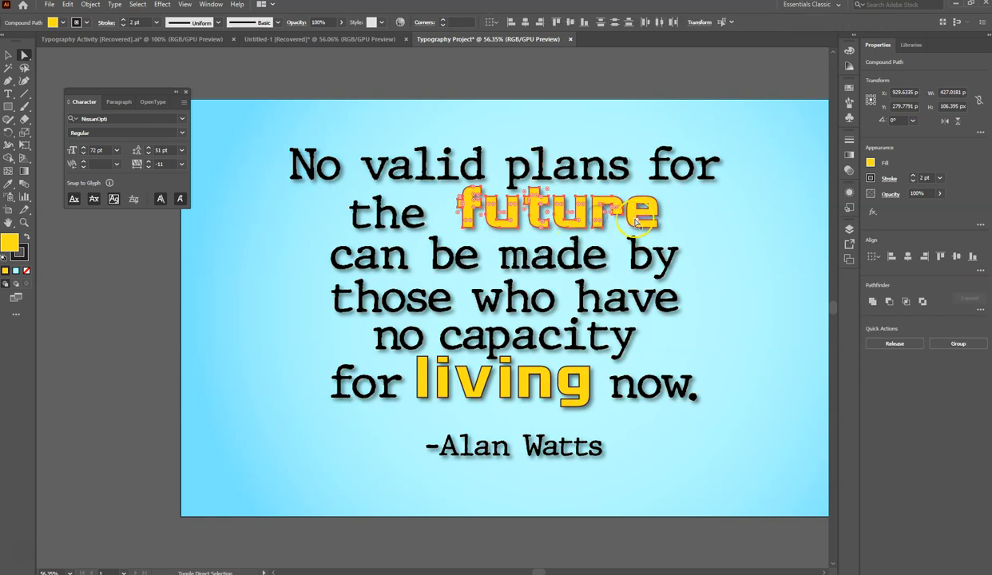
shift+click(635, 216)
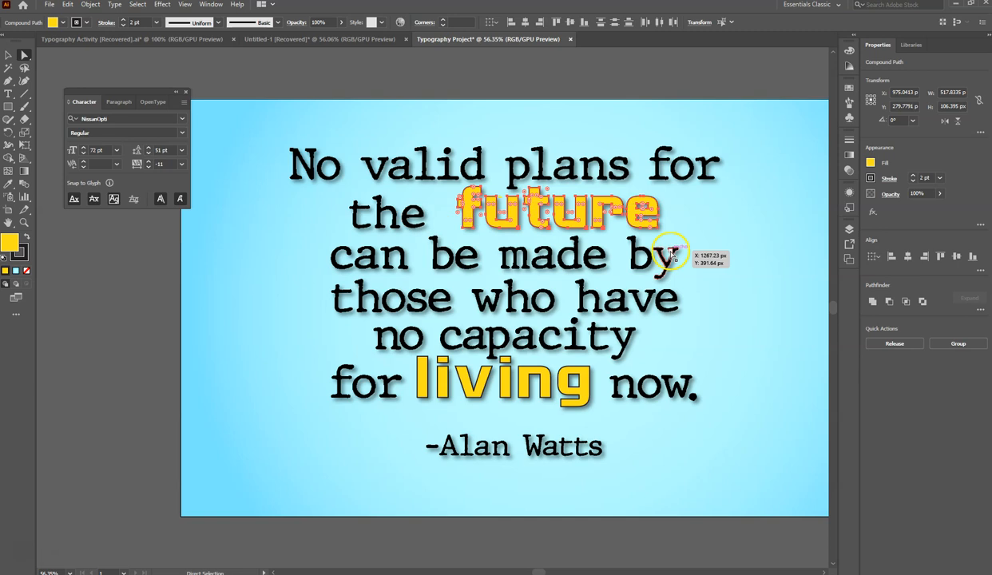
click(68, 5)
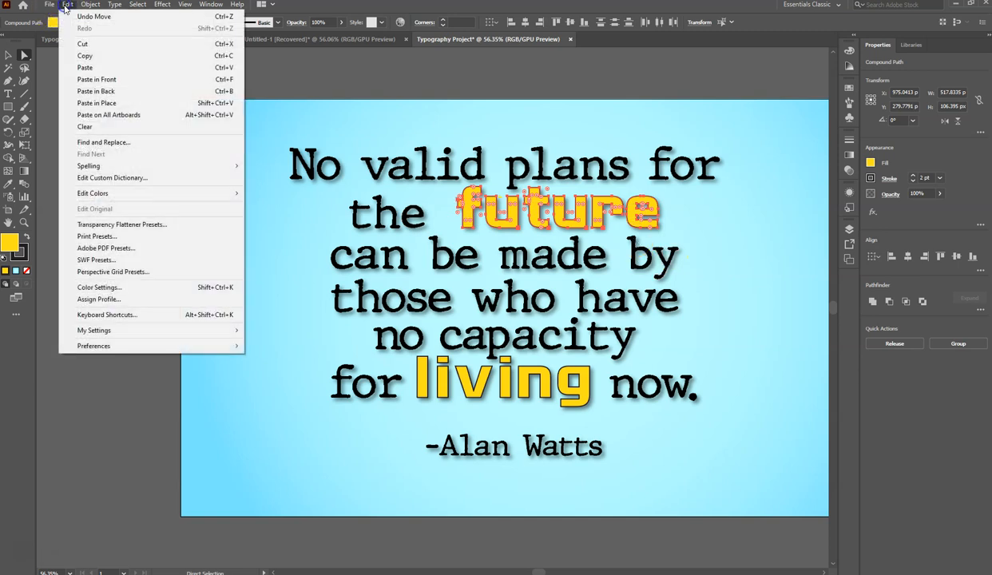
click(85, 55)
click(213, 328)
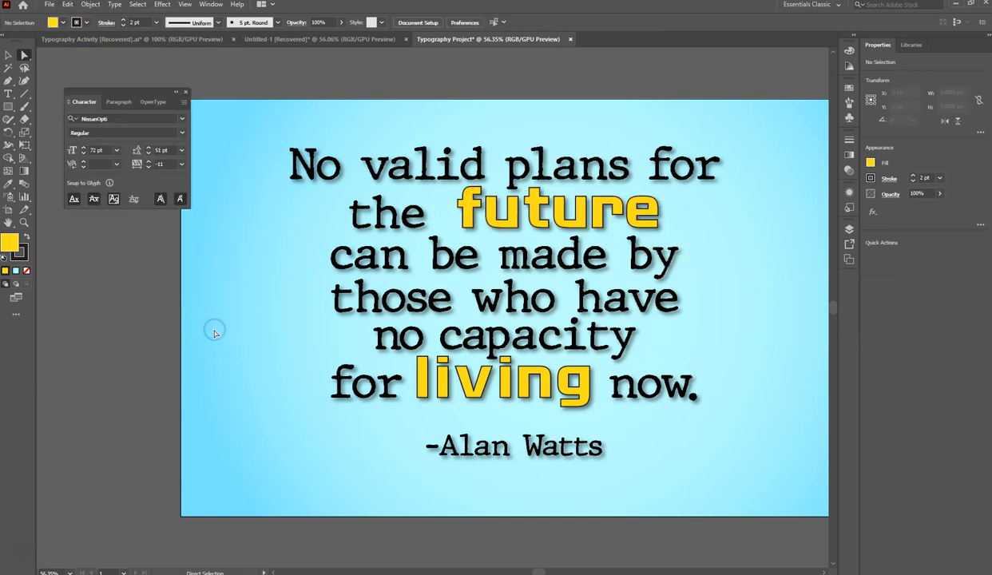
- Paste the copied word "future" and align the copy exactly over the original yellow "future"
click(68, 5)
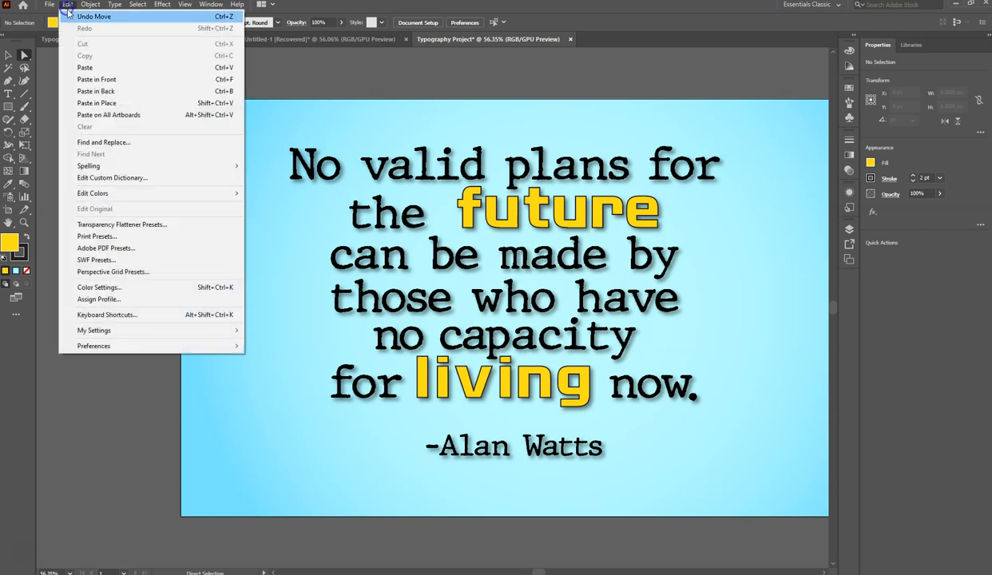
click(92, 65)
click(8, 55)
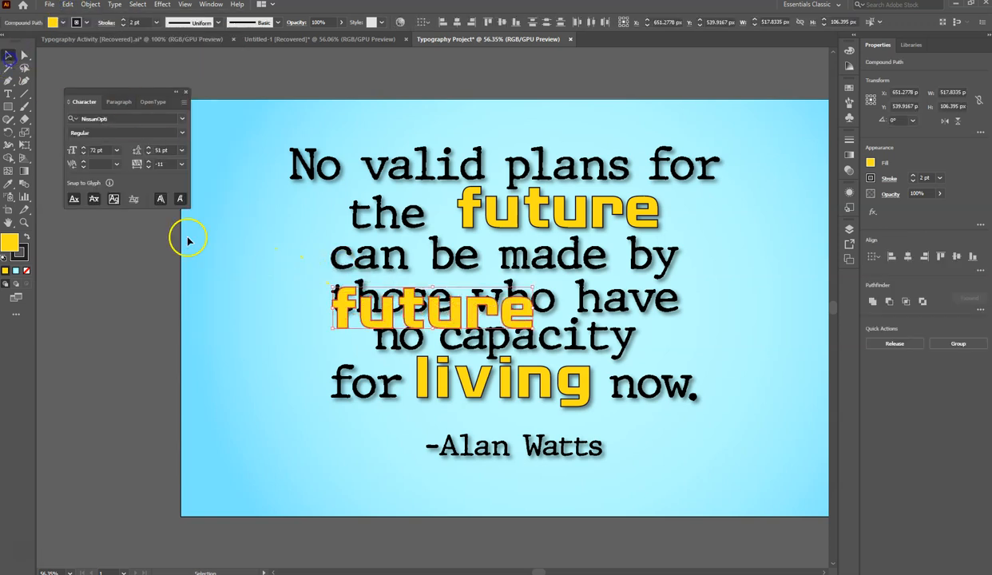
drag(341, 320, 468, 219)
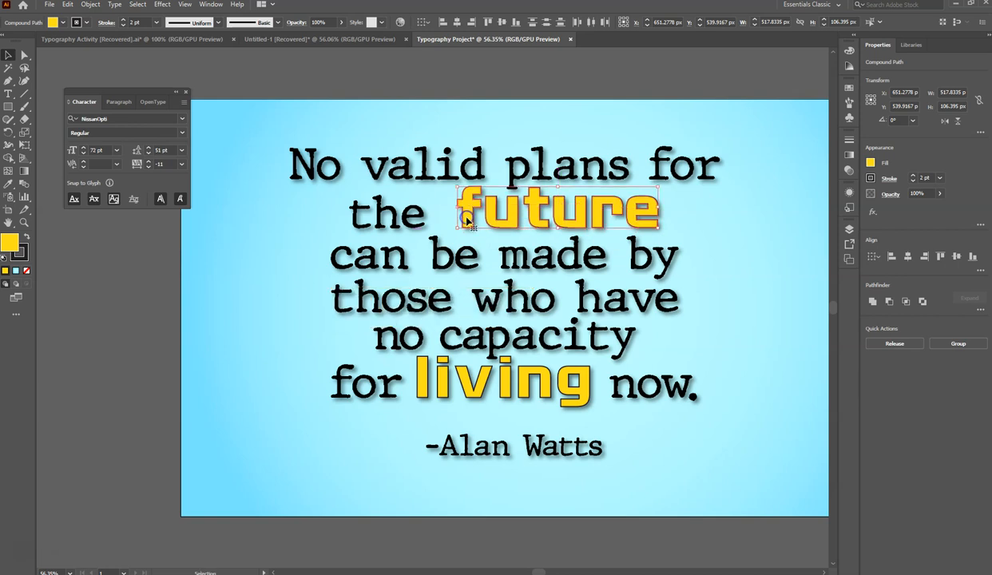
- Apply the 3D Extrude & Bevel effect to the pasted "future" with an extrude depth of 28 pt and no bevel
click(160, 6)
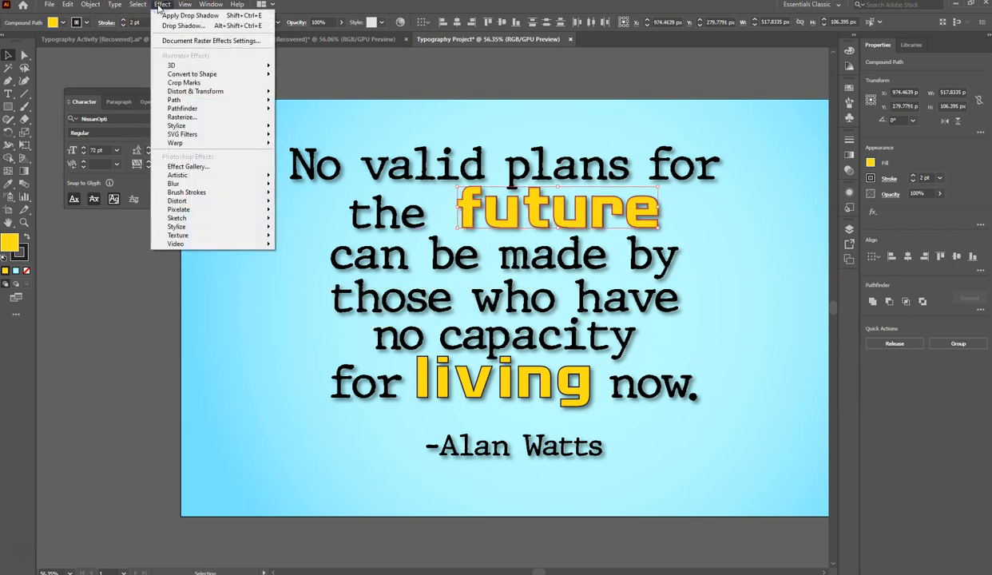
mouse_move(180, 65)
click(295, 69)
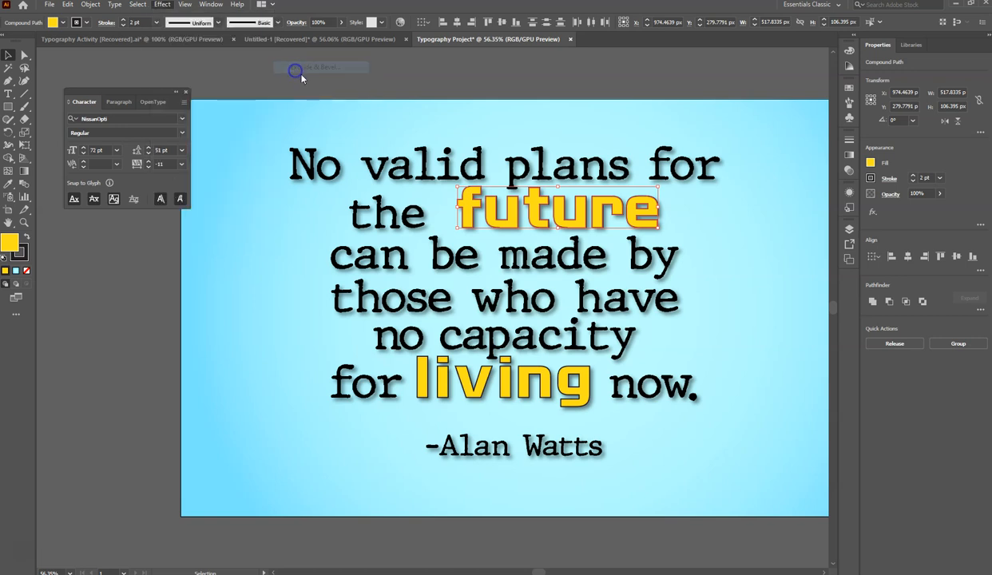
drag(439, 195, 220, 273)
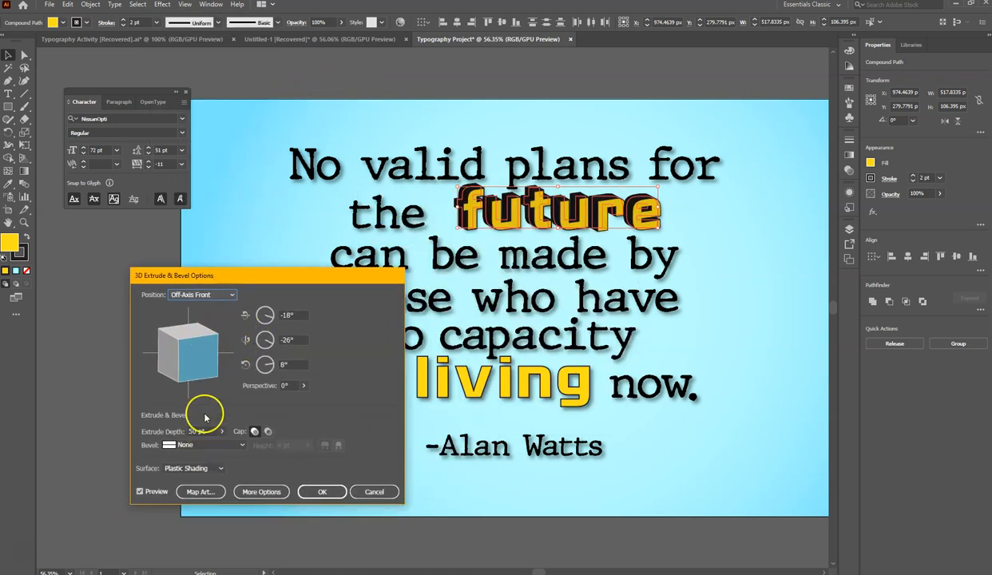
click(221, 446)
click(328, 443)
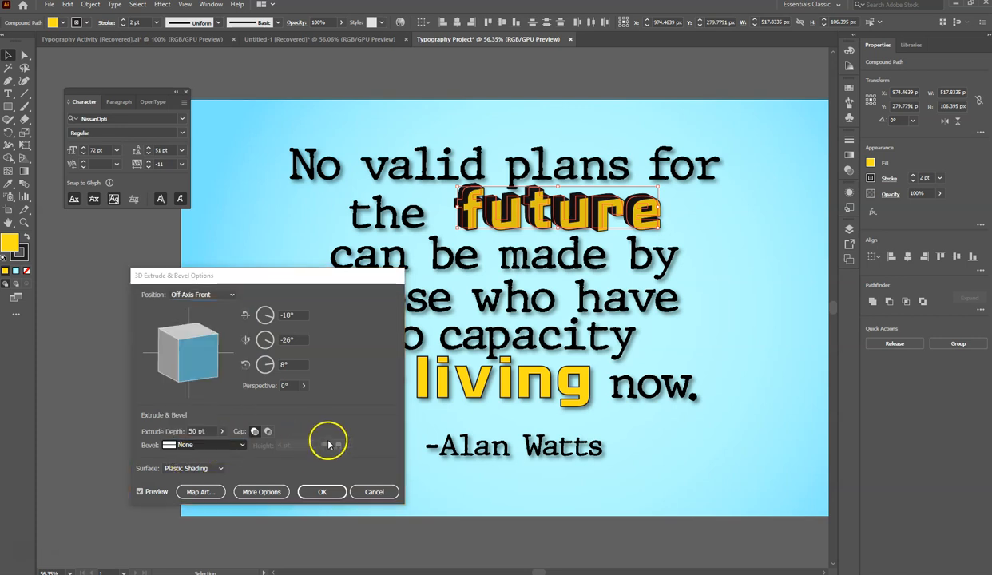
click(221, 431)
mouse_move(182, 446)
mouse_down()
mouse_move(192, 445)
mouse_move(168, 446)
mouse_up()
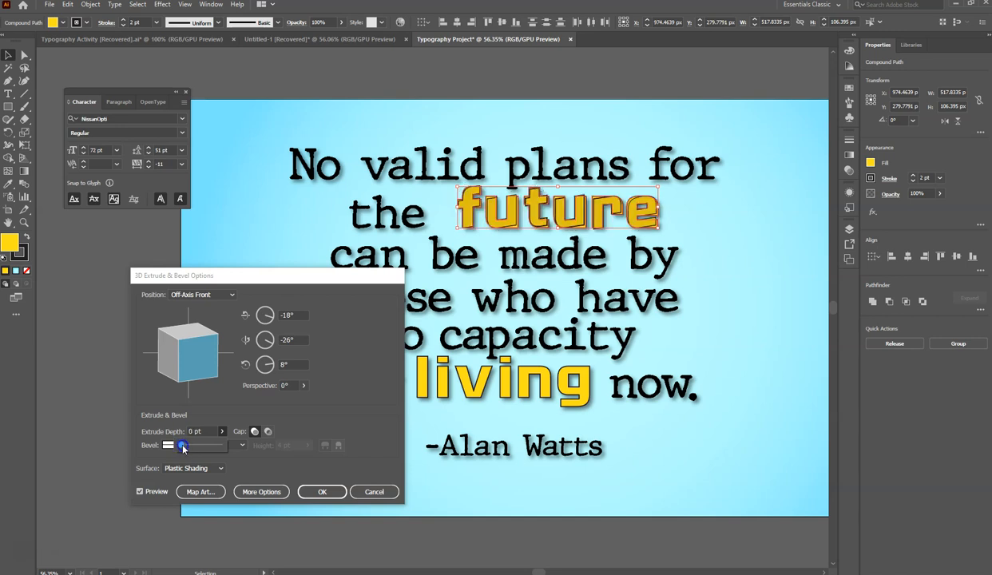
drag(183, 448, 185, 448)
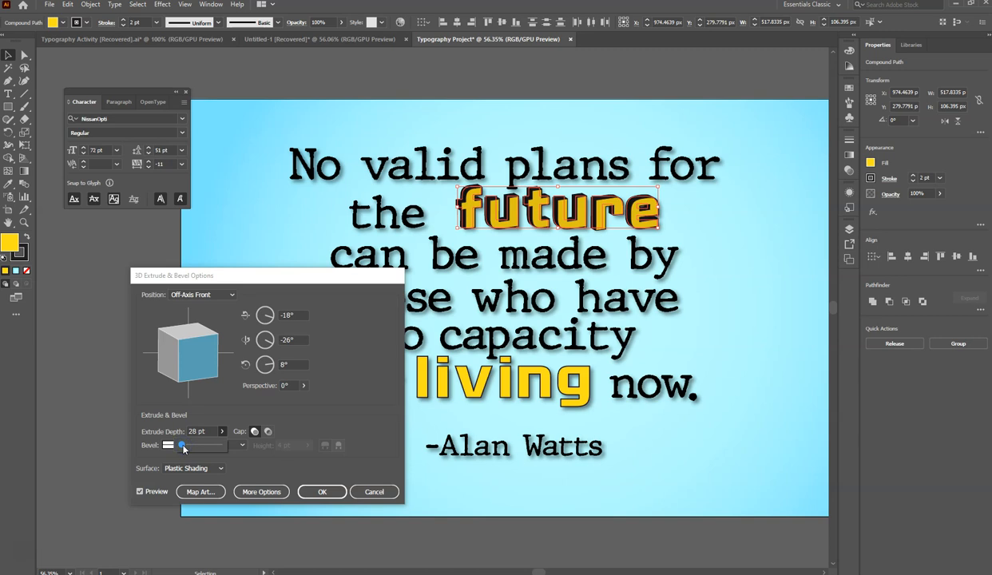
click(331, 492)
click(707, 246)
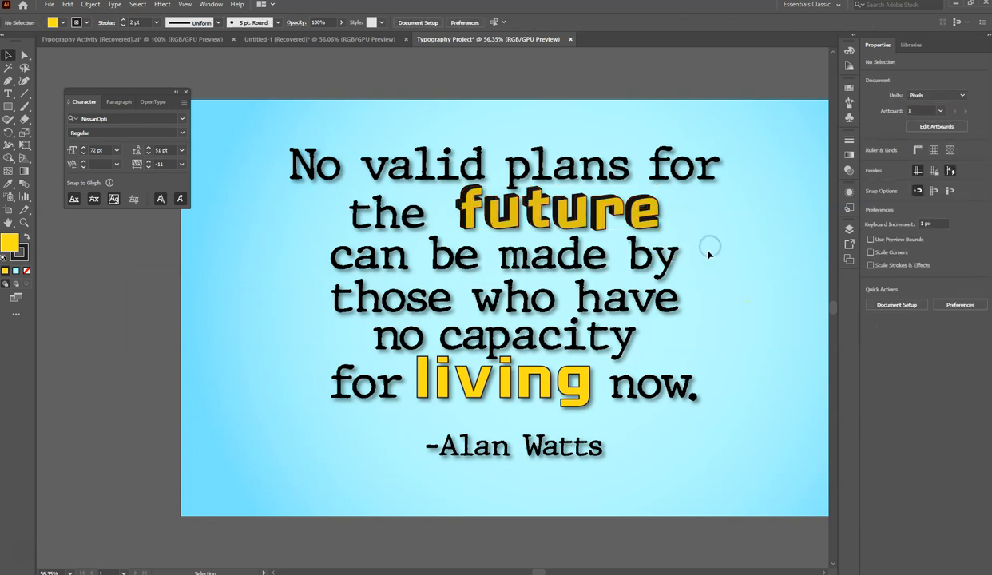
- Delete the extruded copy of "future" letter by letter, keeping the flat yellow original underneath
click(560, 219)
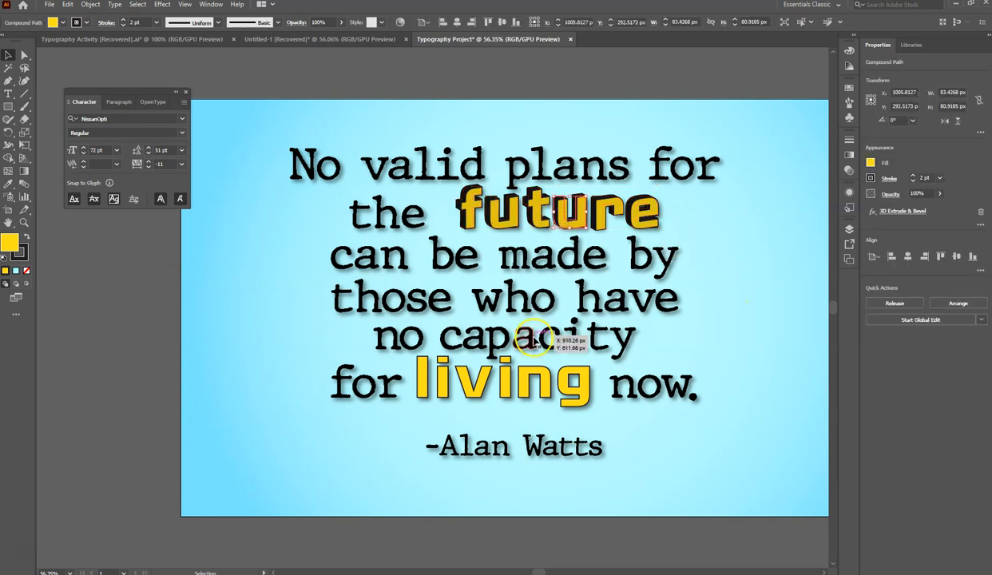
click(538, 211)
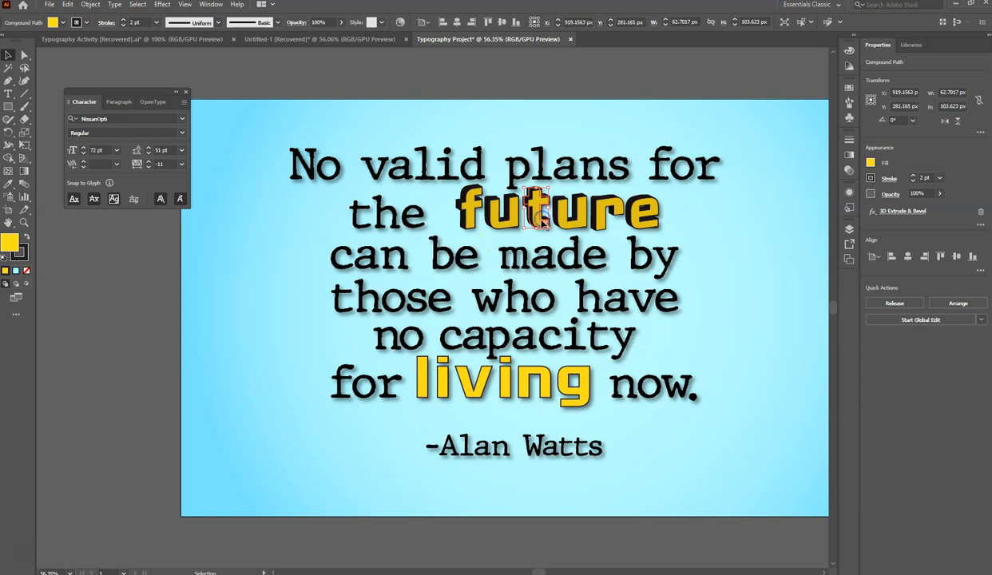
click(162, 354)
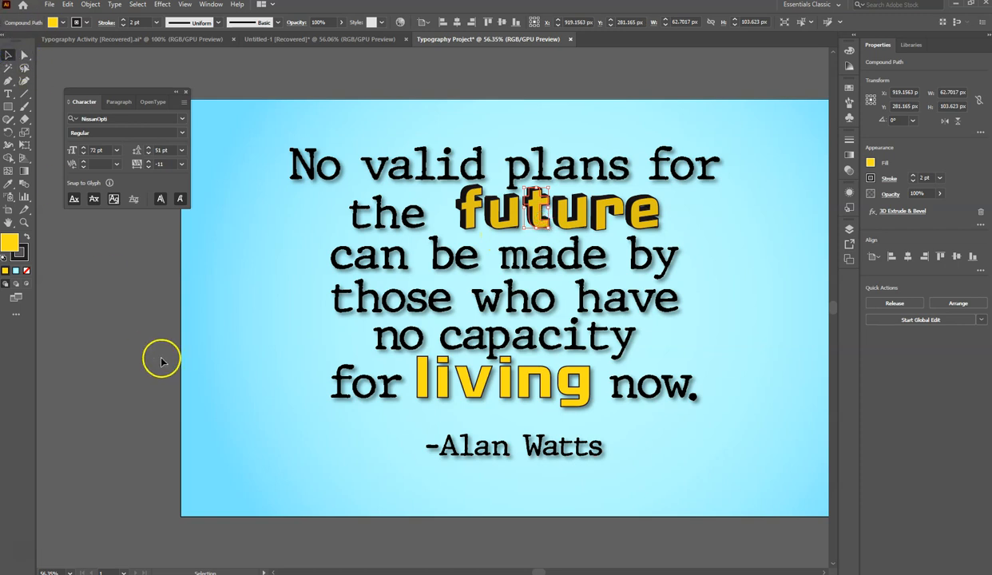
key(Delete)
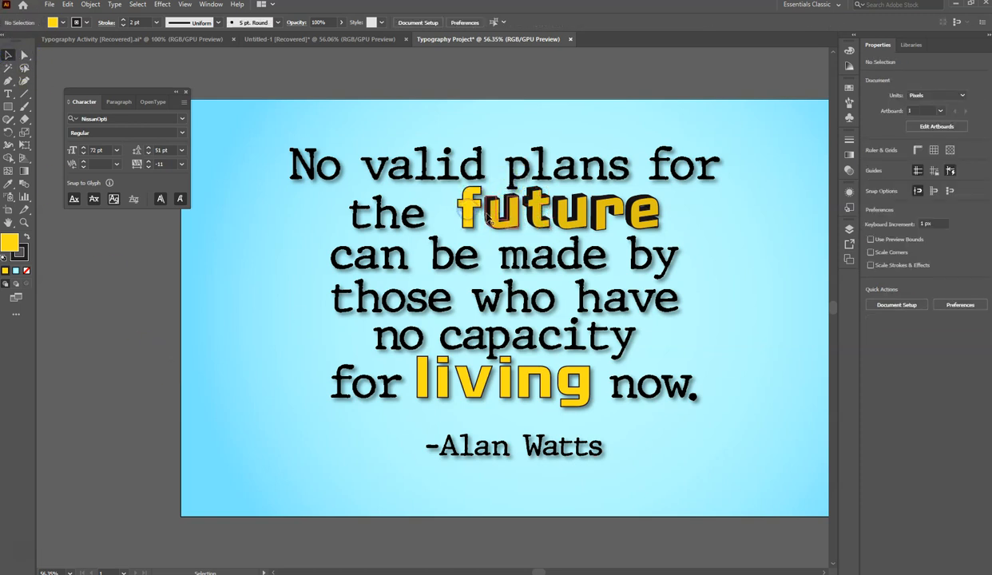
click(490, 218)
key(Delete)
click(534, 214)
key(Delete)
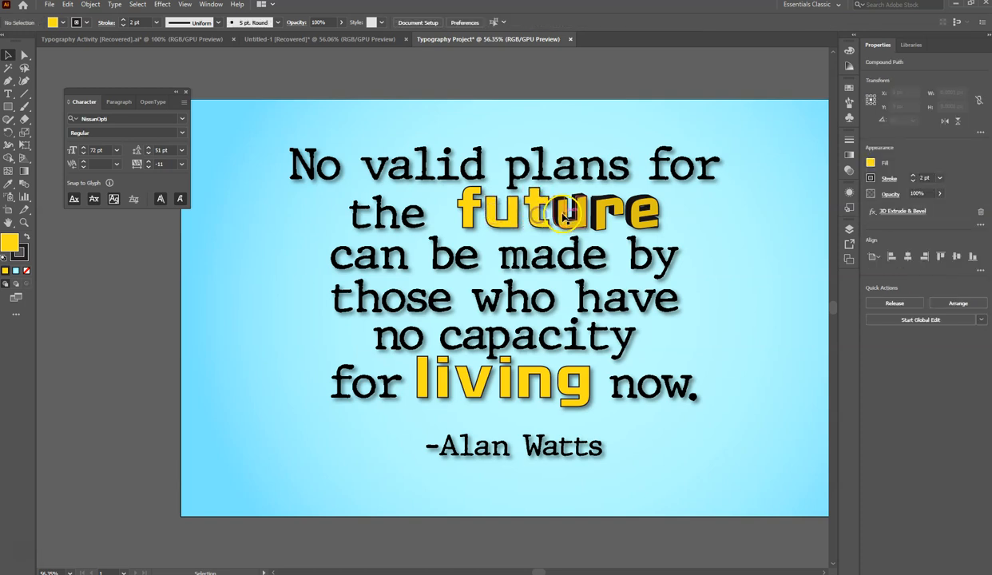
click(605, 223)
key(Delete)
click(619, 214)
key(Delete)
click(641, 214)
key(Delete)
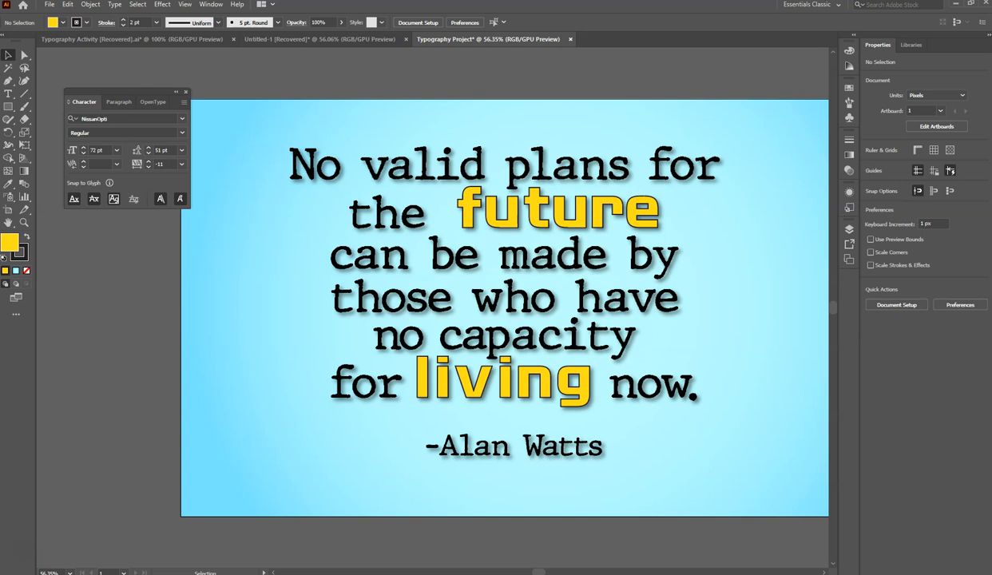
- Save the artwork in Documents as the Adobe Illustrator file "Typography Project", using the Illustrator 2020 version with PDF compatibility
click(46, 5)
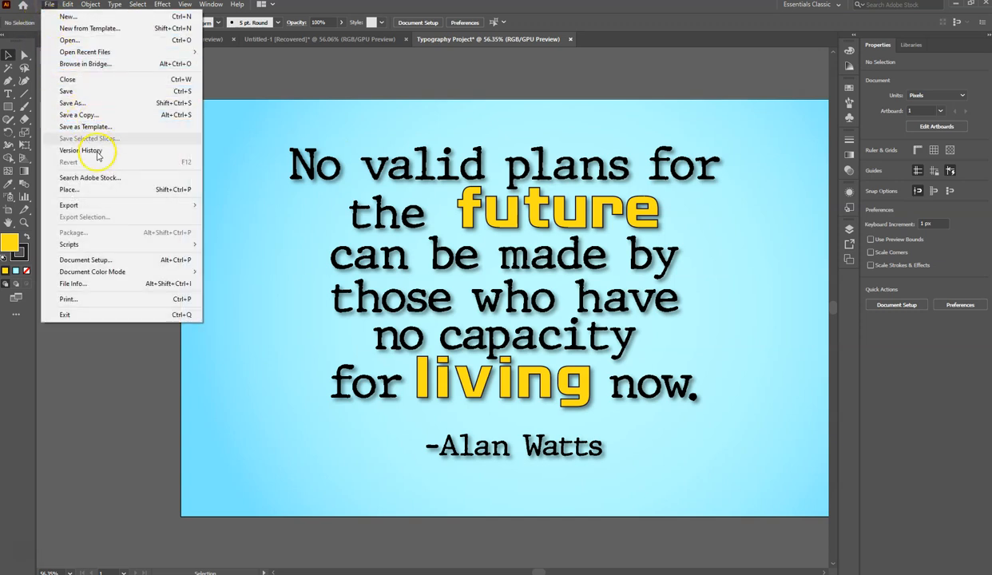
mouse_move(111, 209)
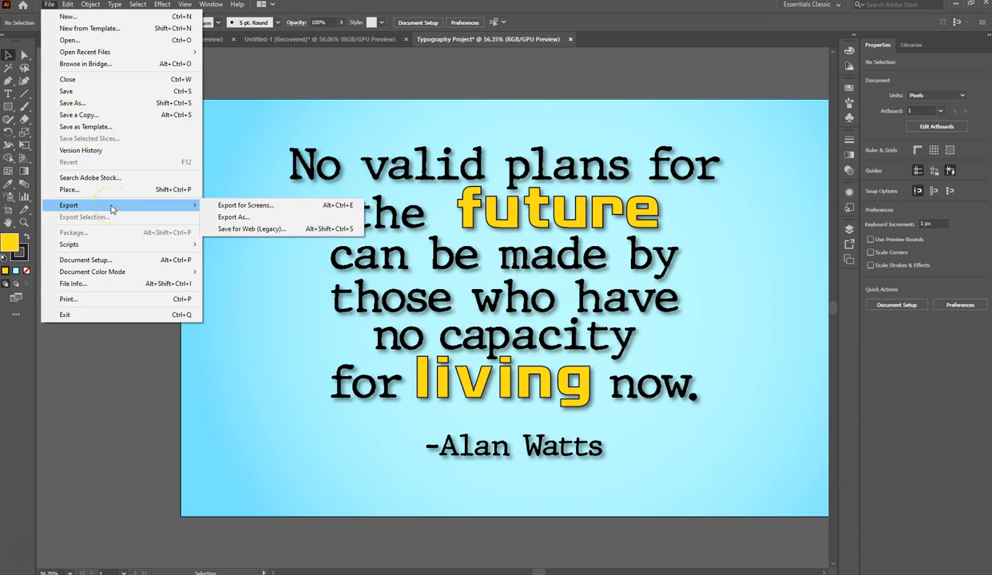
click(81, 105)
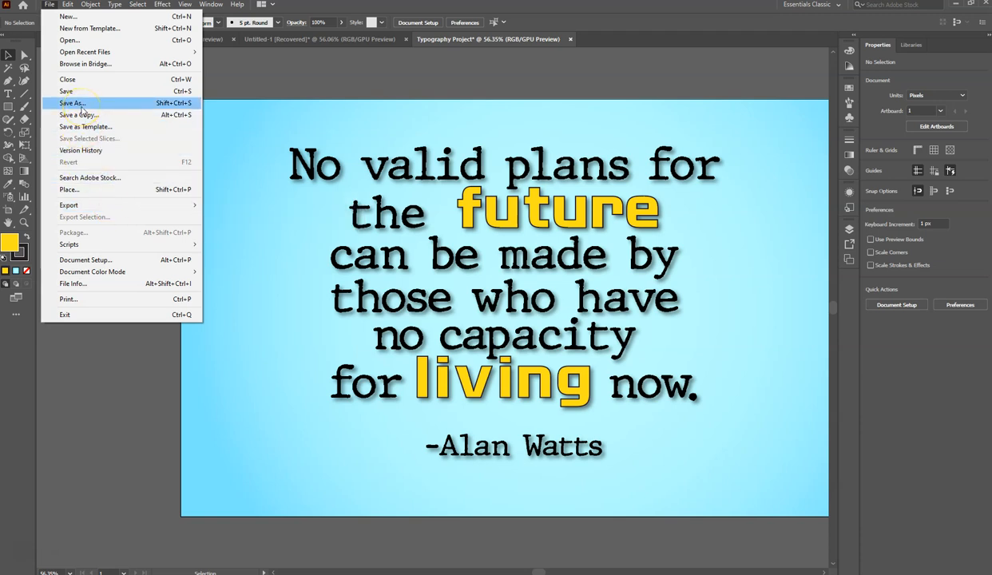
click(80, 106)
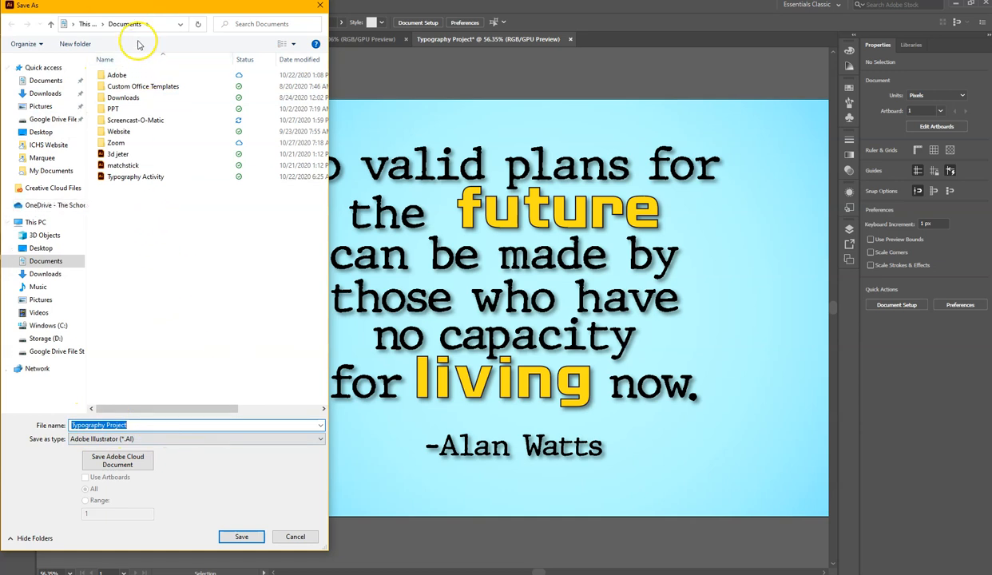
click(239, 536)
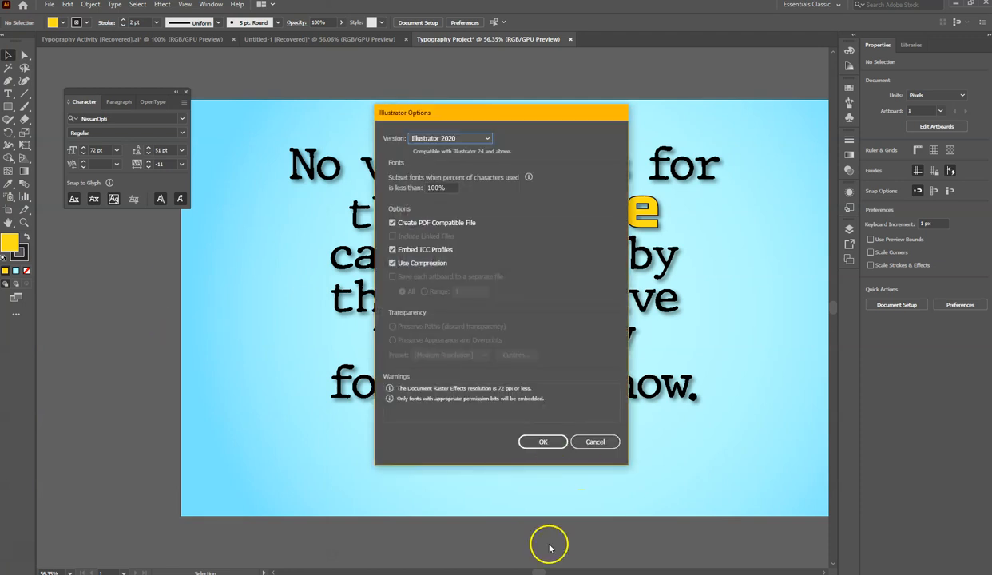
click(542, 442)
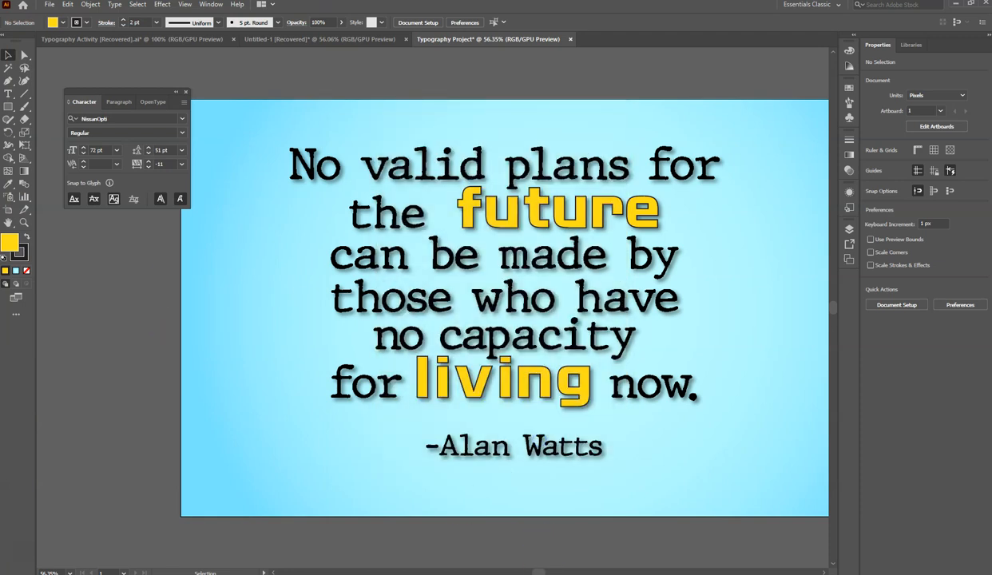